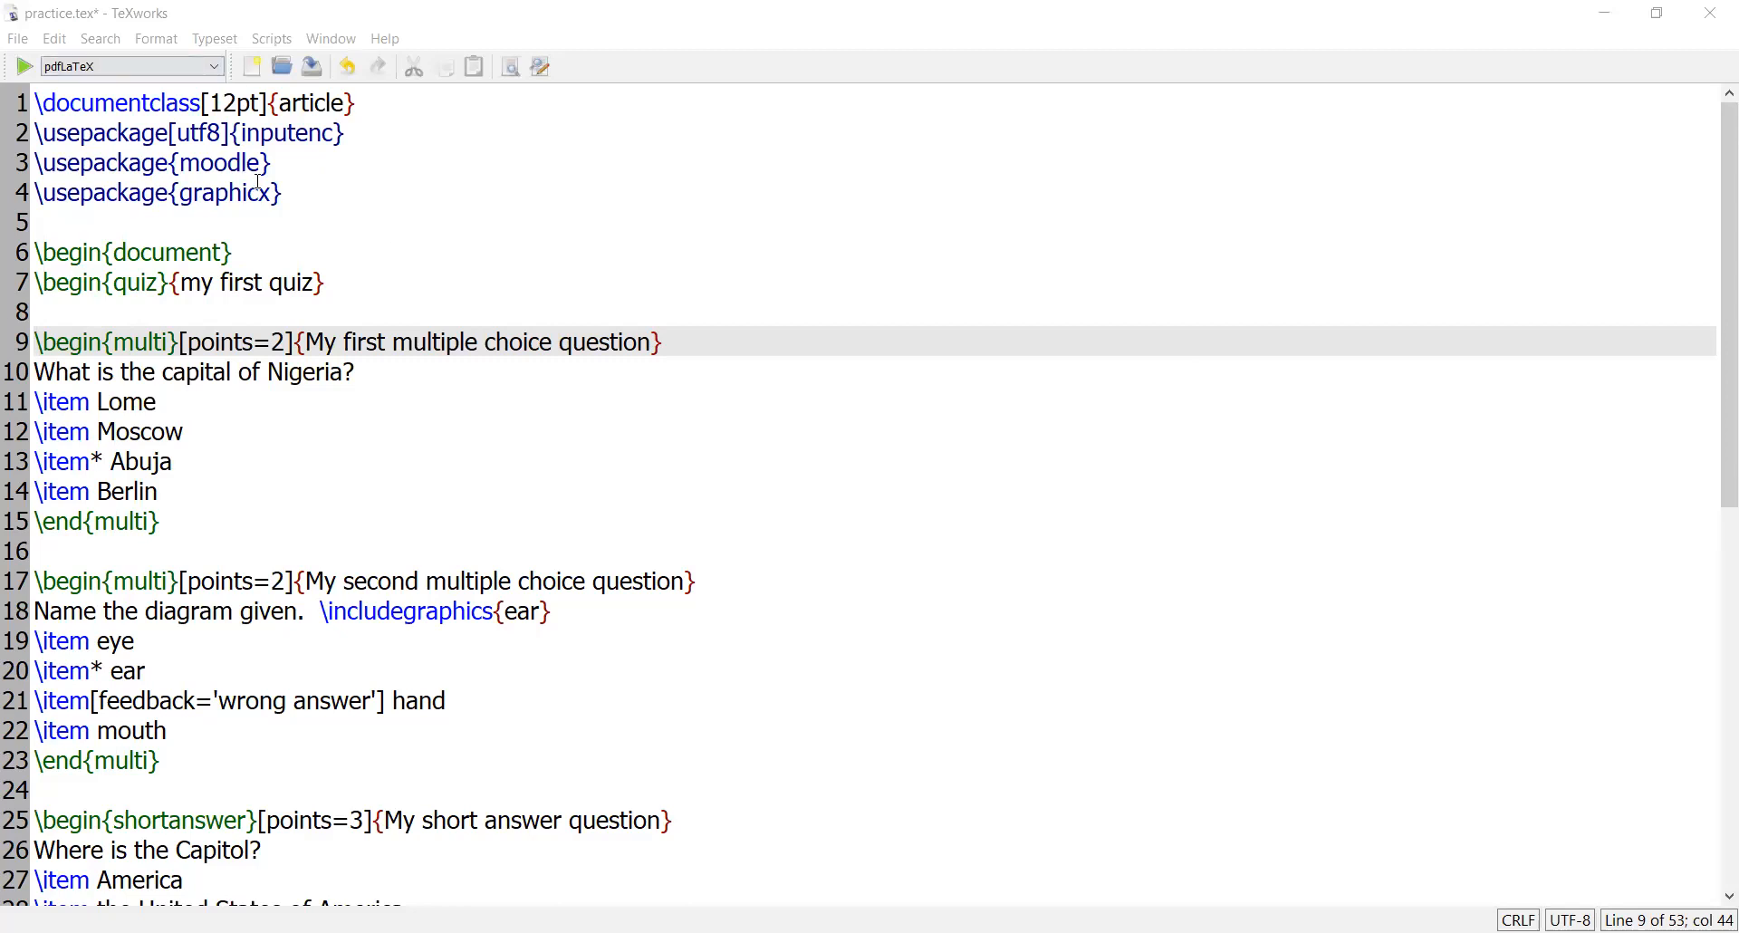
Examine the preamble lines that load the moodle and graphicx packages
left_click(284, 172)
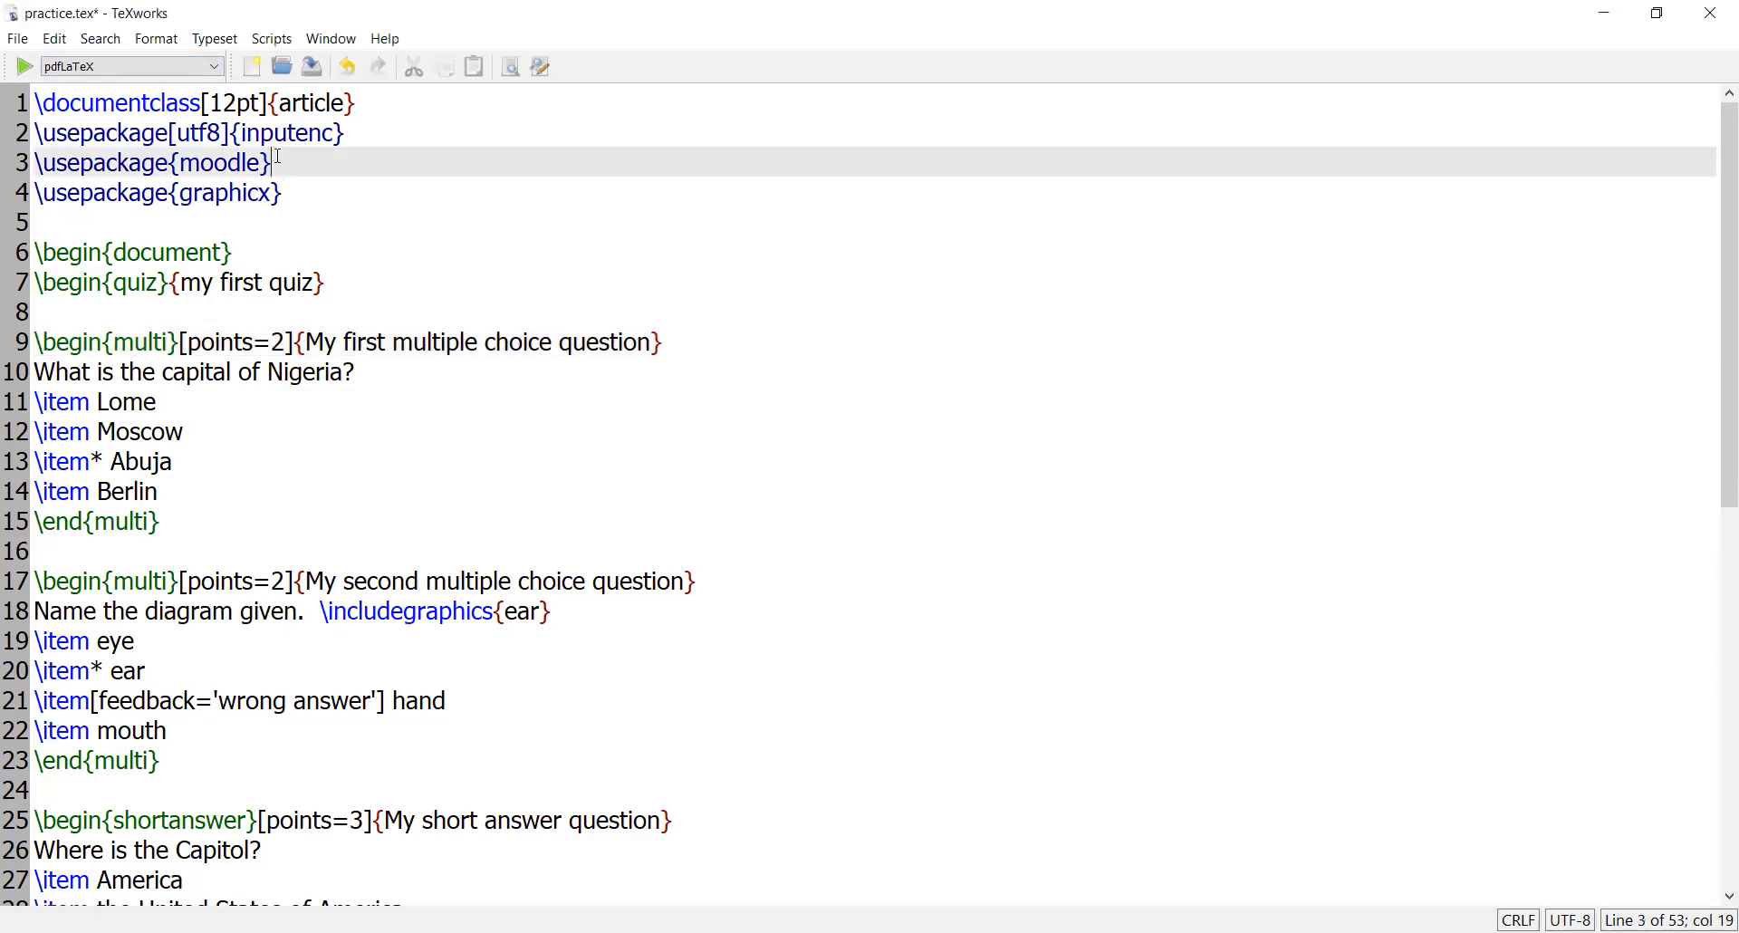
left_click_drag(274, 164, 72, 164)
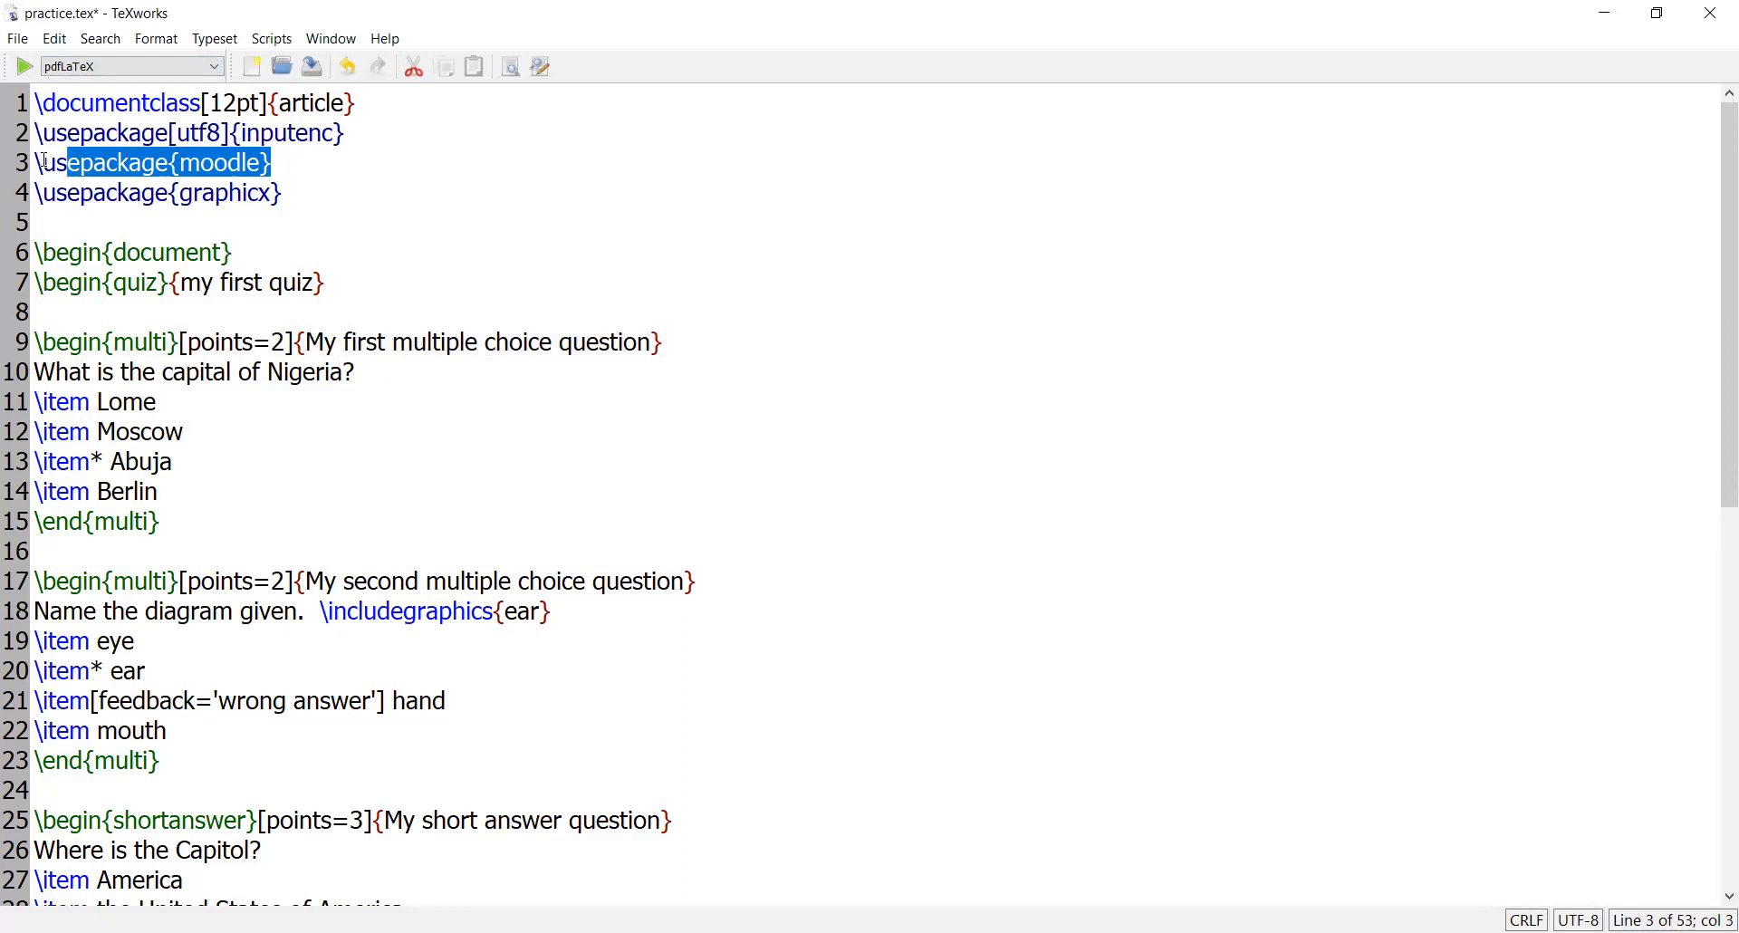
left_click(45, 163)
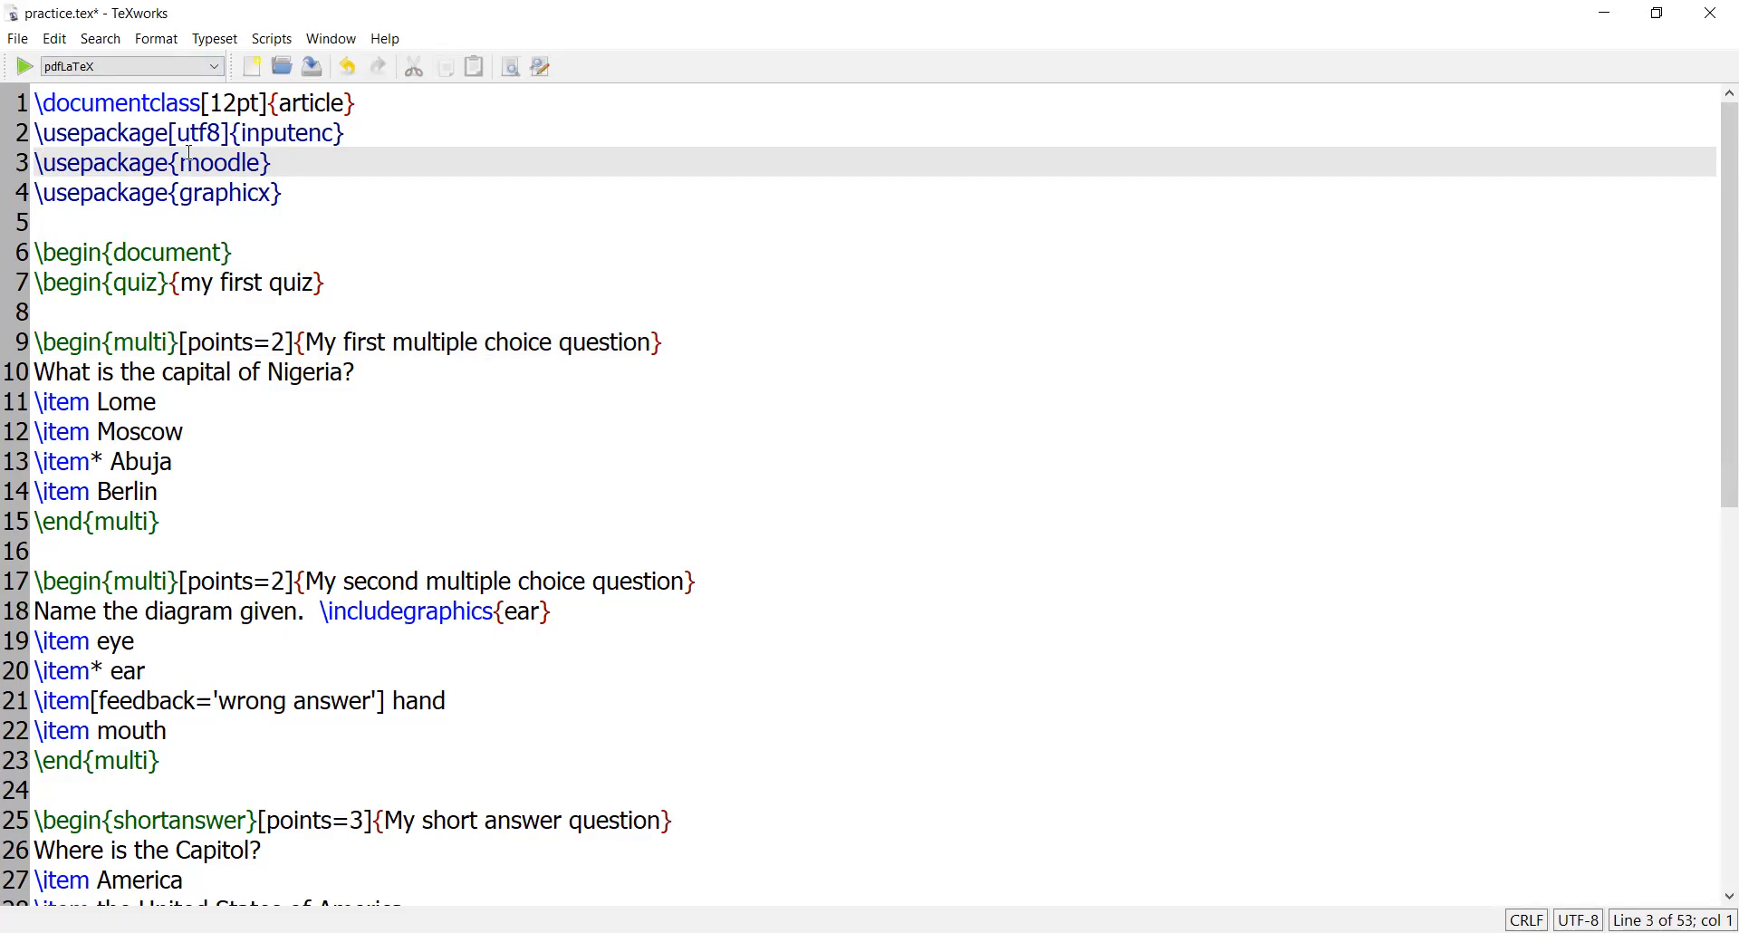
left_click_drag(271, 194, 187, 200)
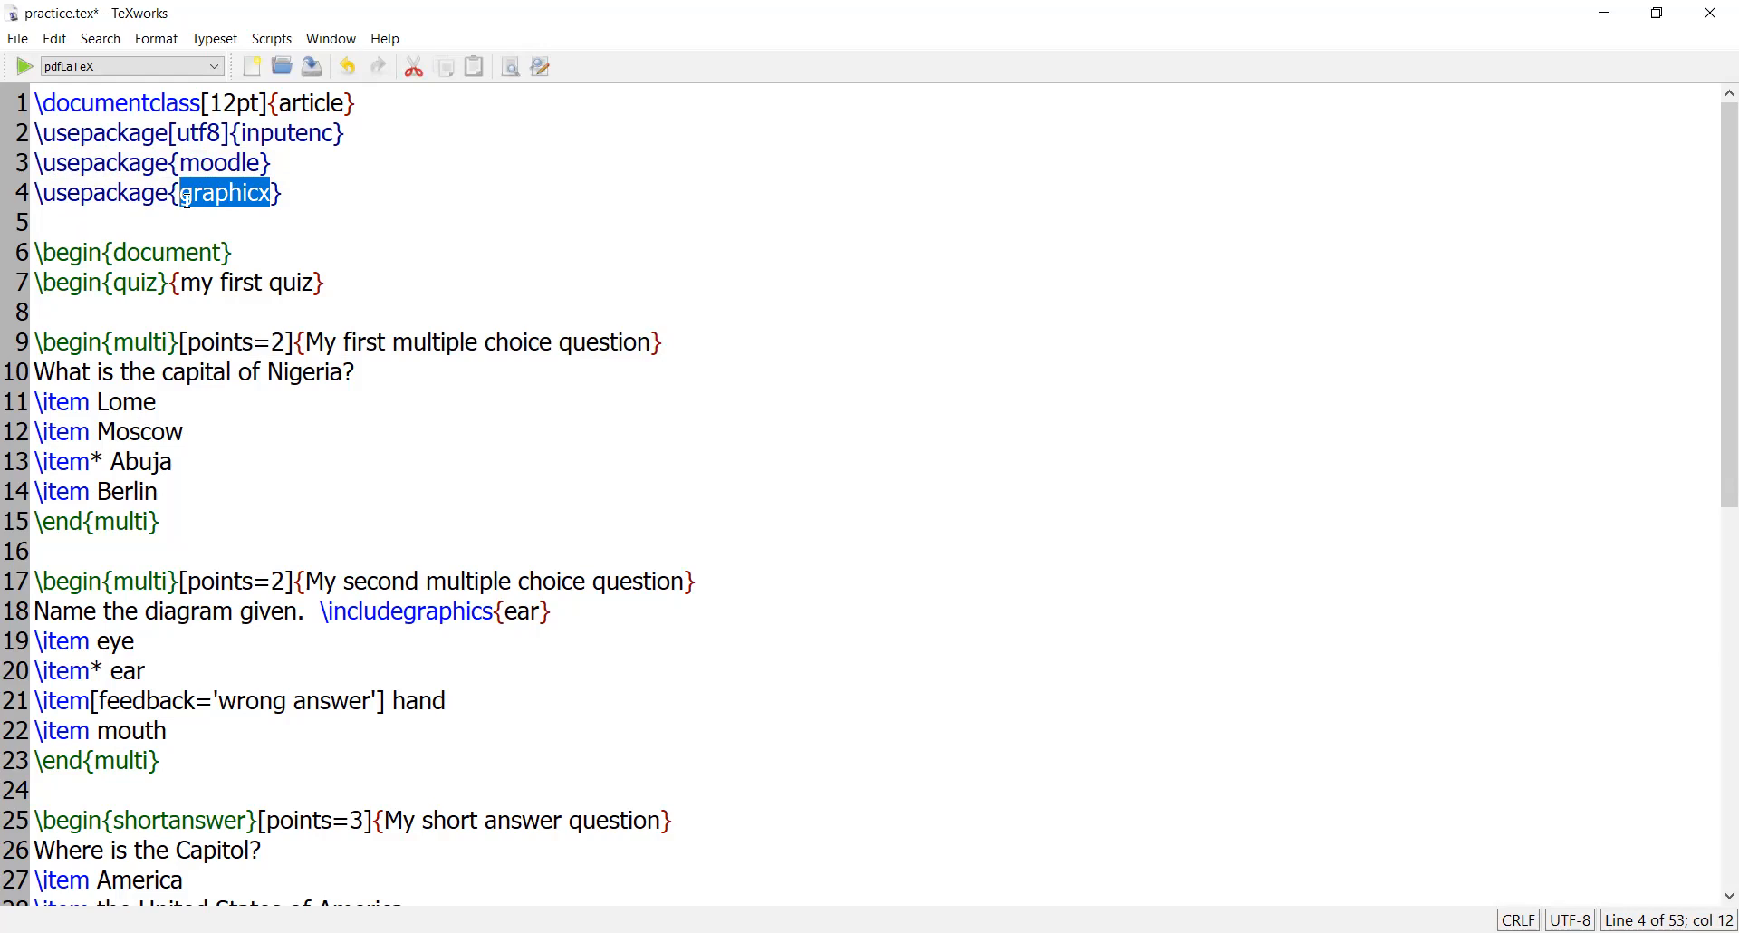
left_click_drag(169, 195, 48, 199)
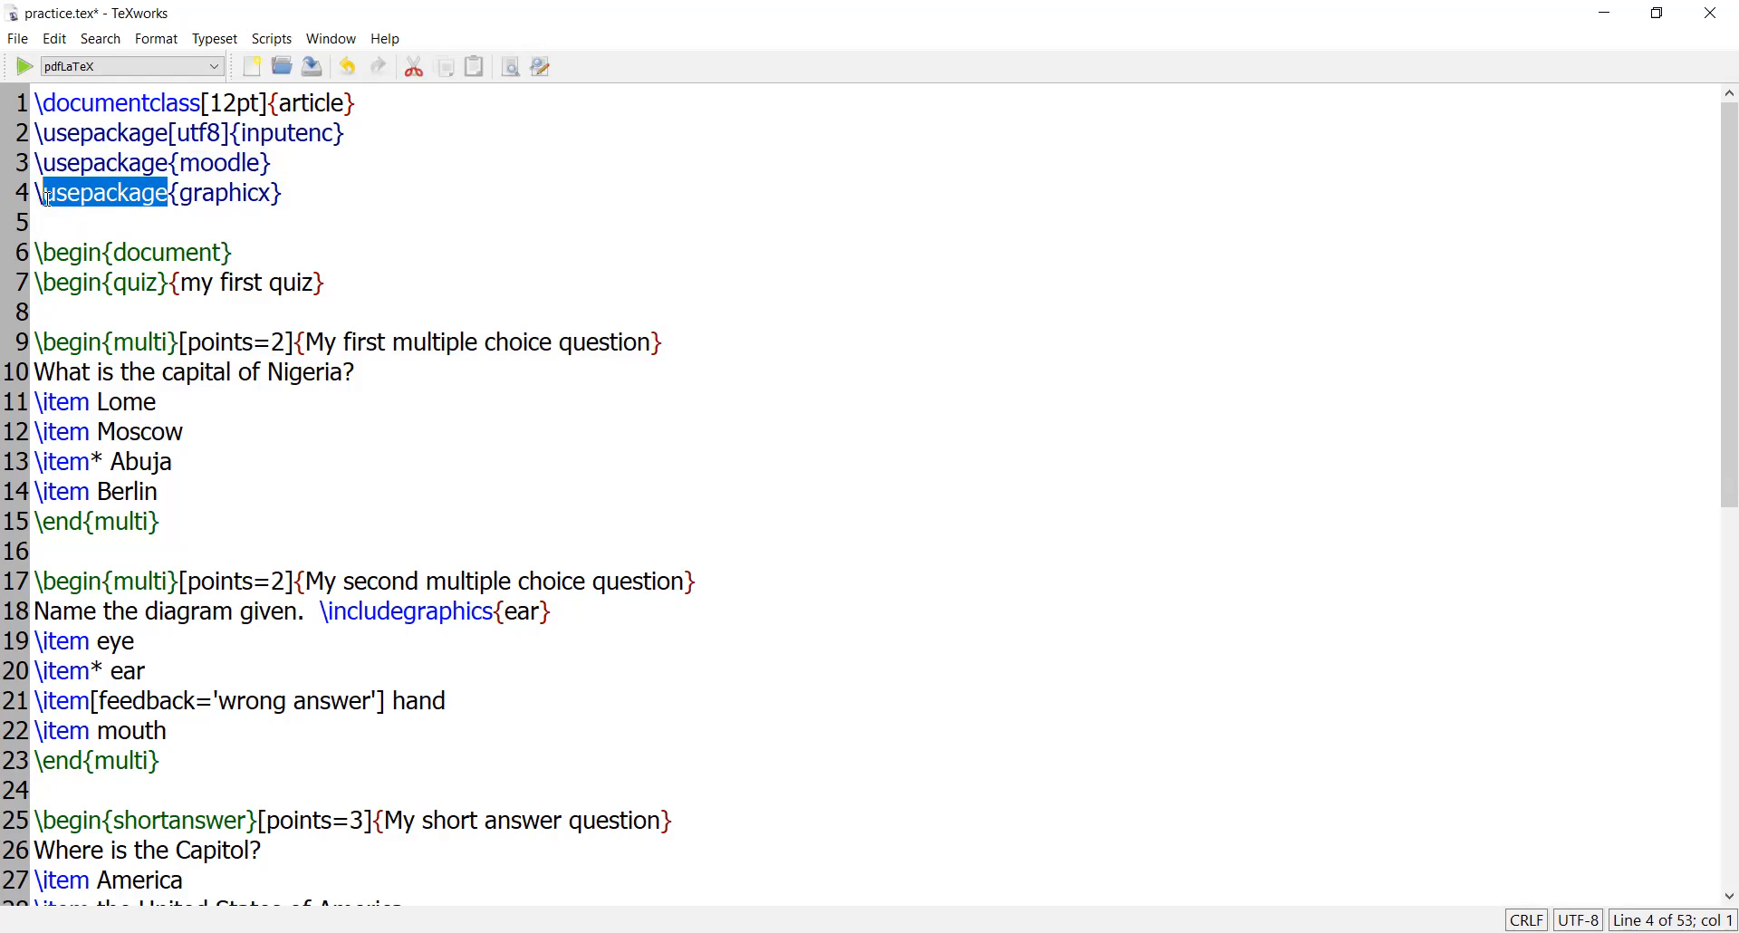
Examine the \begin{document} line and its matching \end{document} line at the end of the file
left_click(185, 343)
scroll(1715, 127, "down", 2)
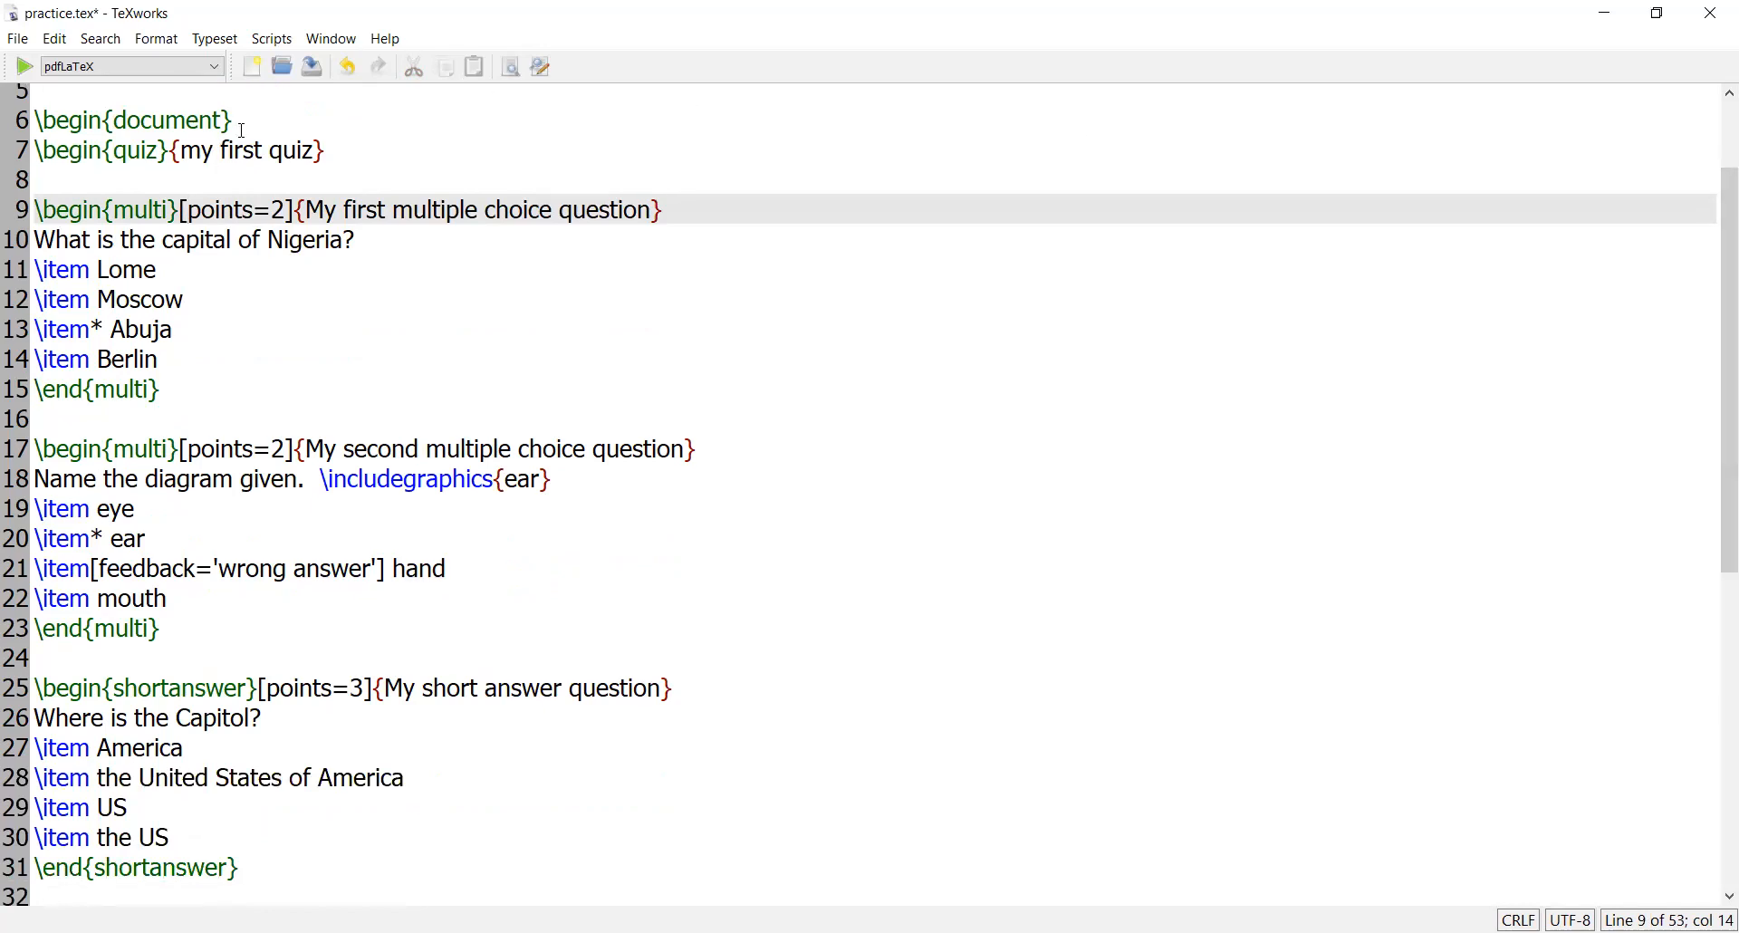
left_click_drag(241, 125, 43, 126)
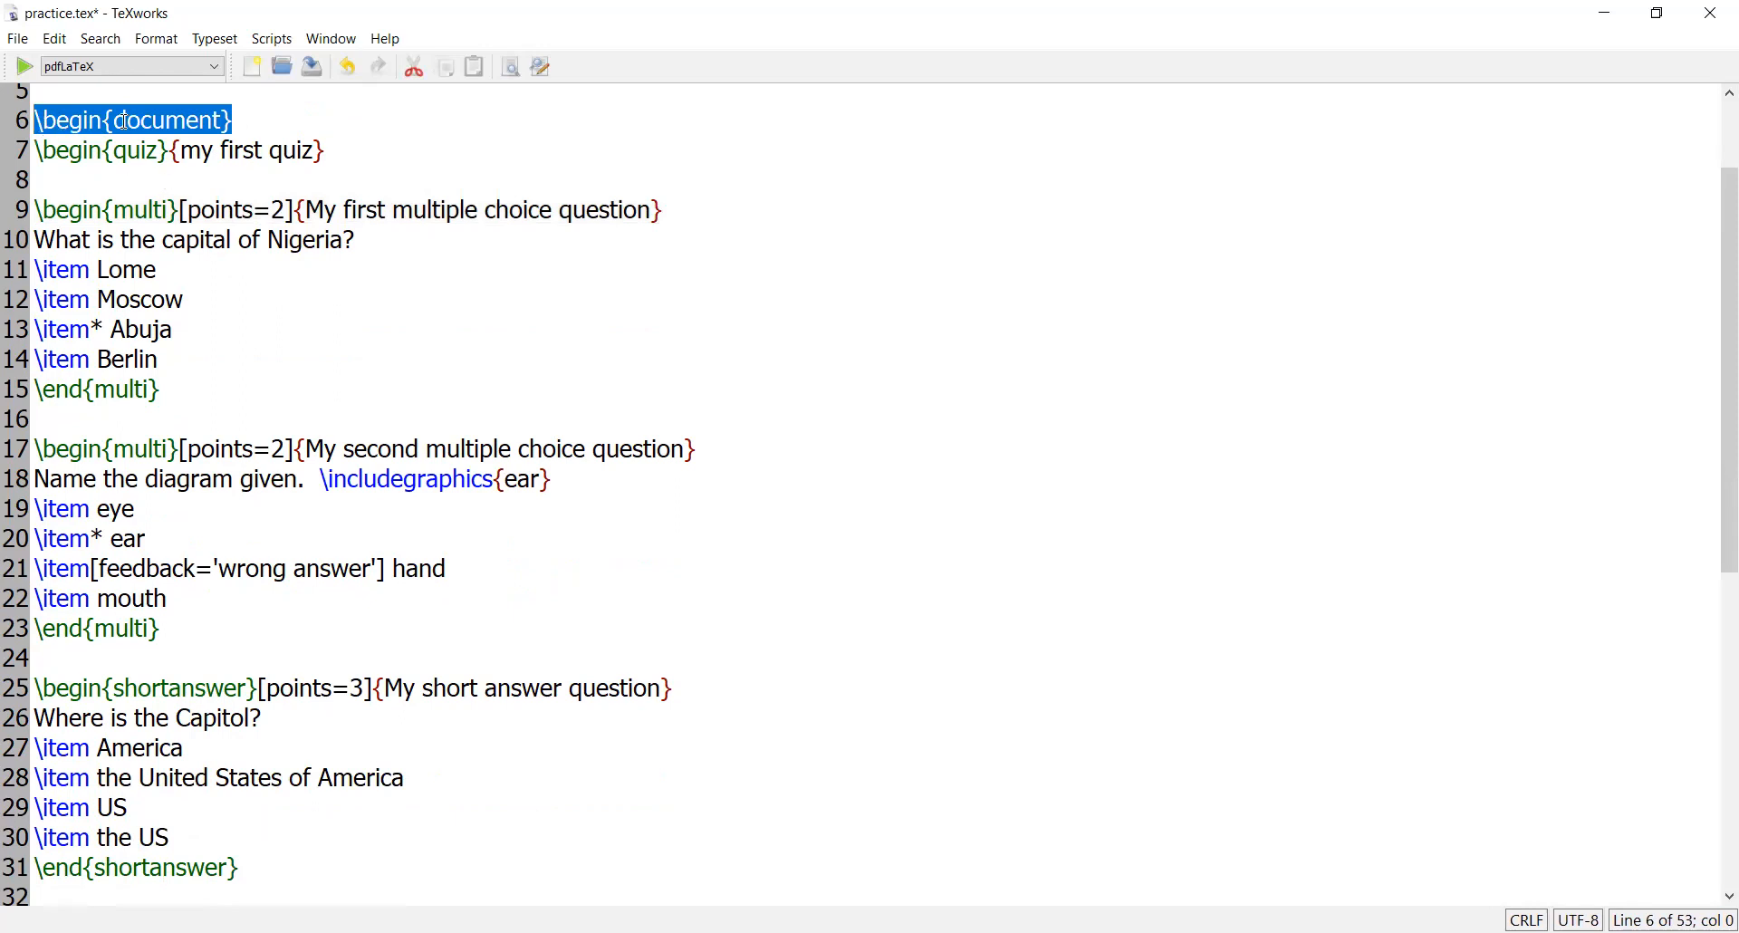
left_click(57, 119)
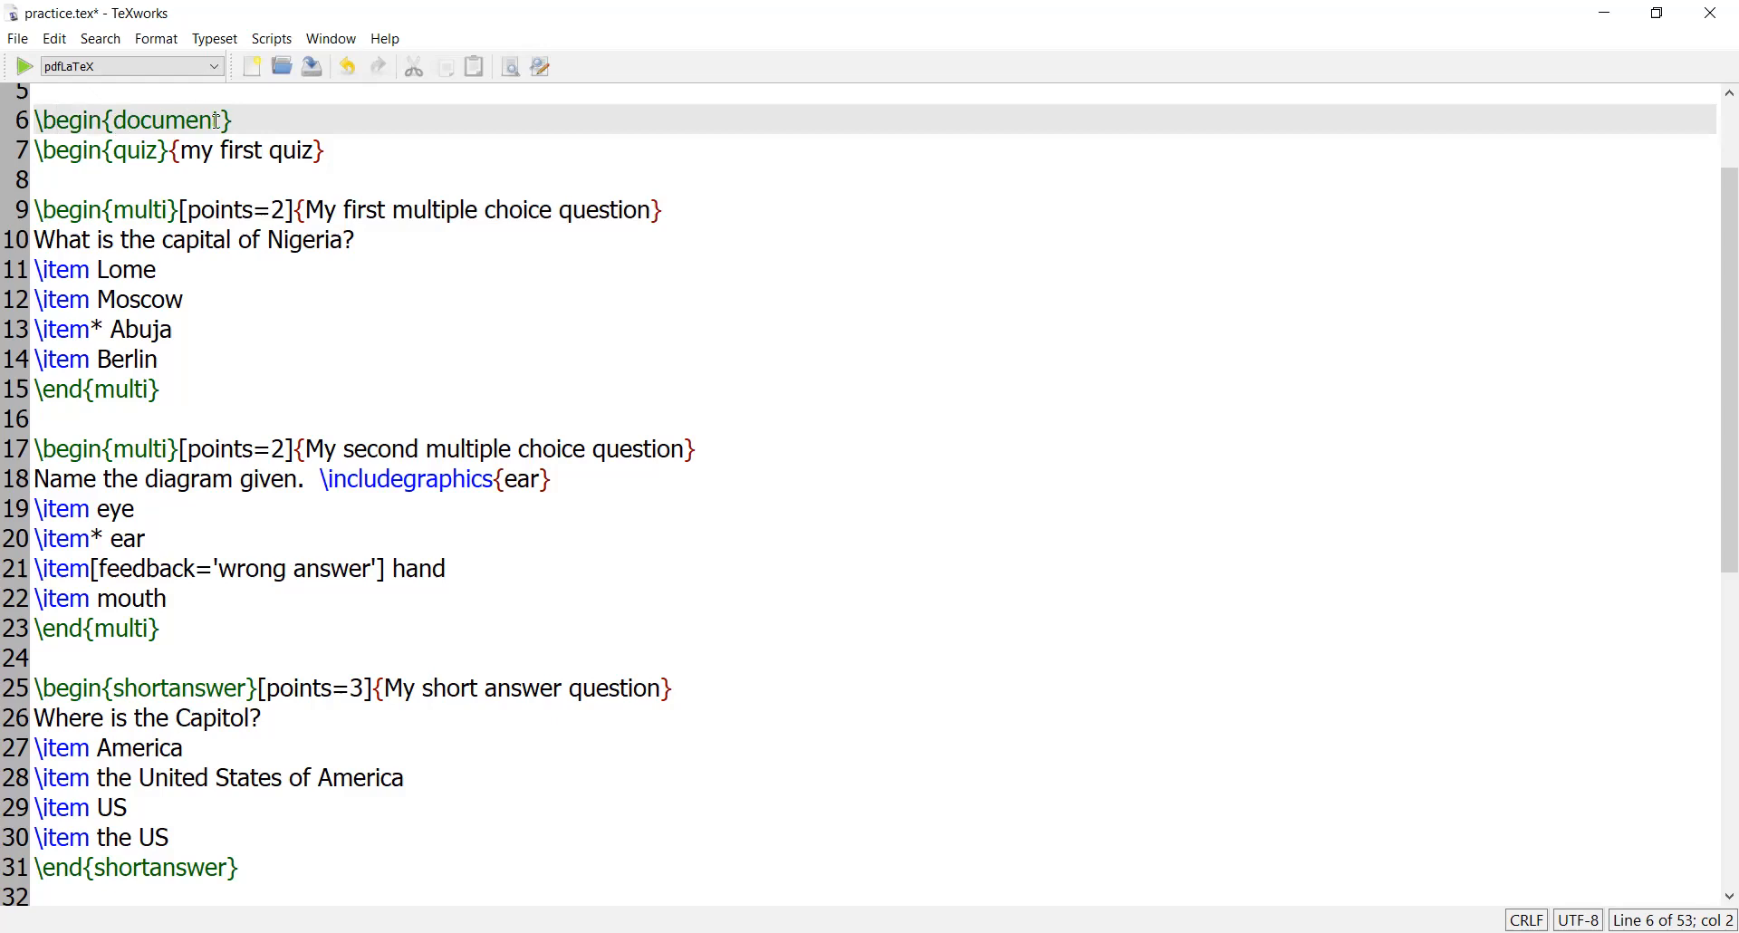
left_click_drag(223, 120, 114, 120)
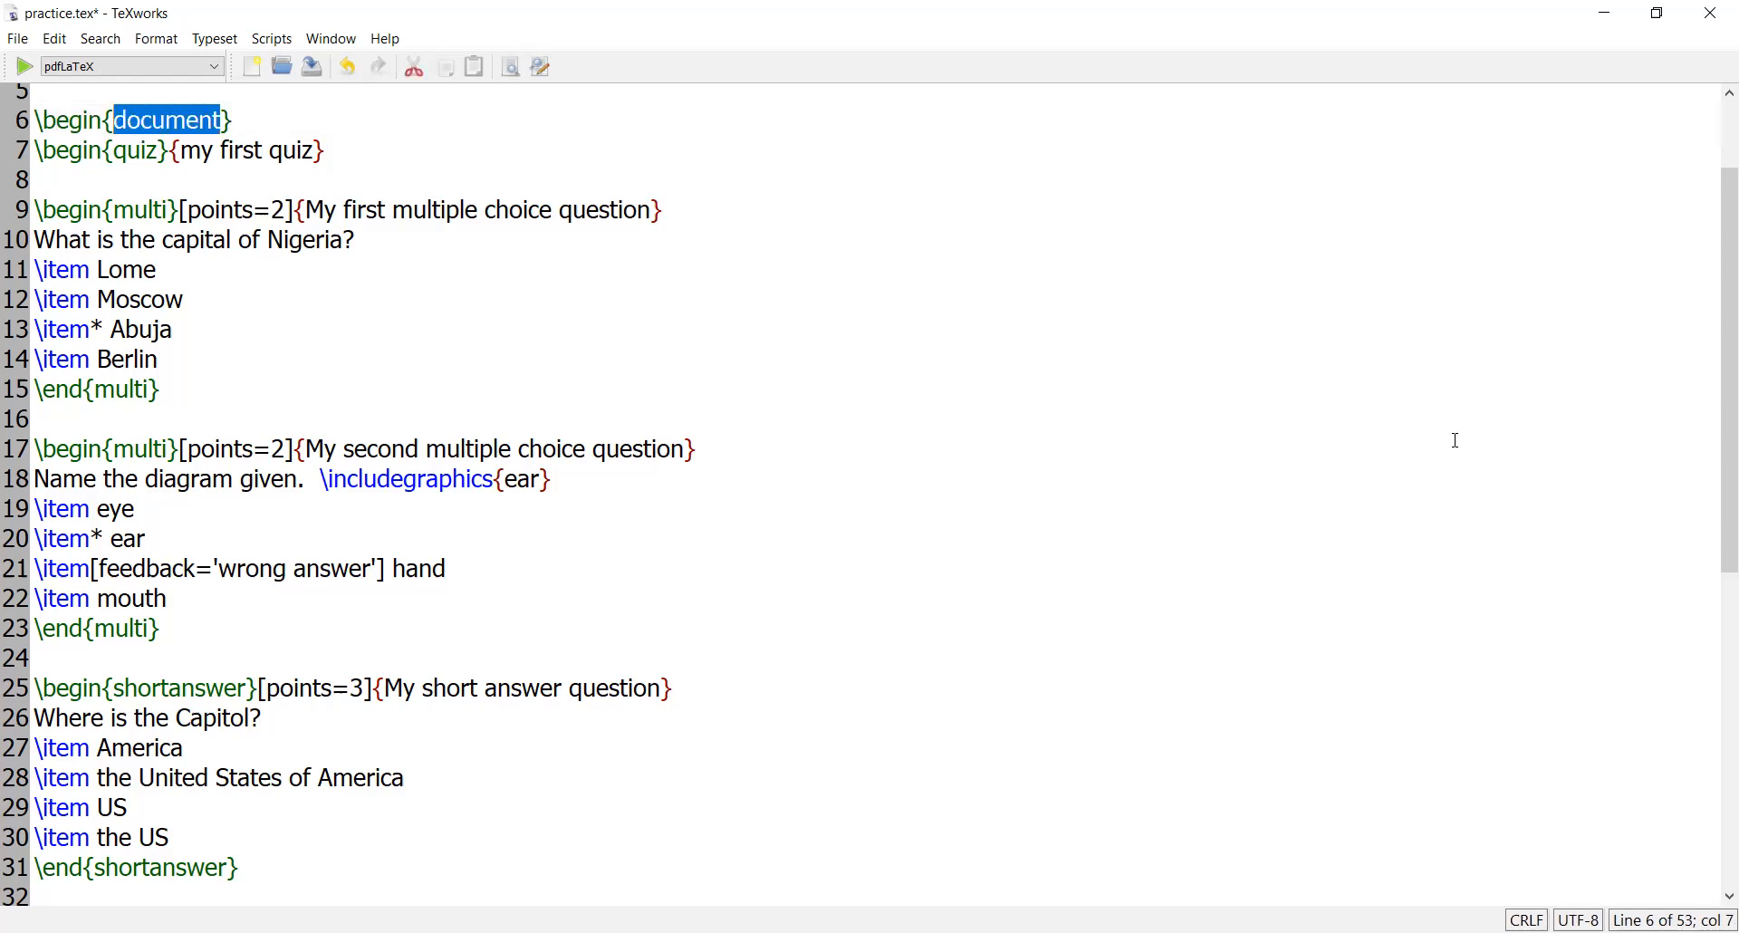
left_click_drag(1716, 466, 1715, 794)
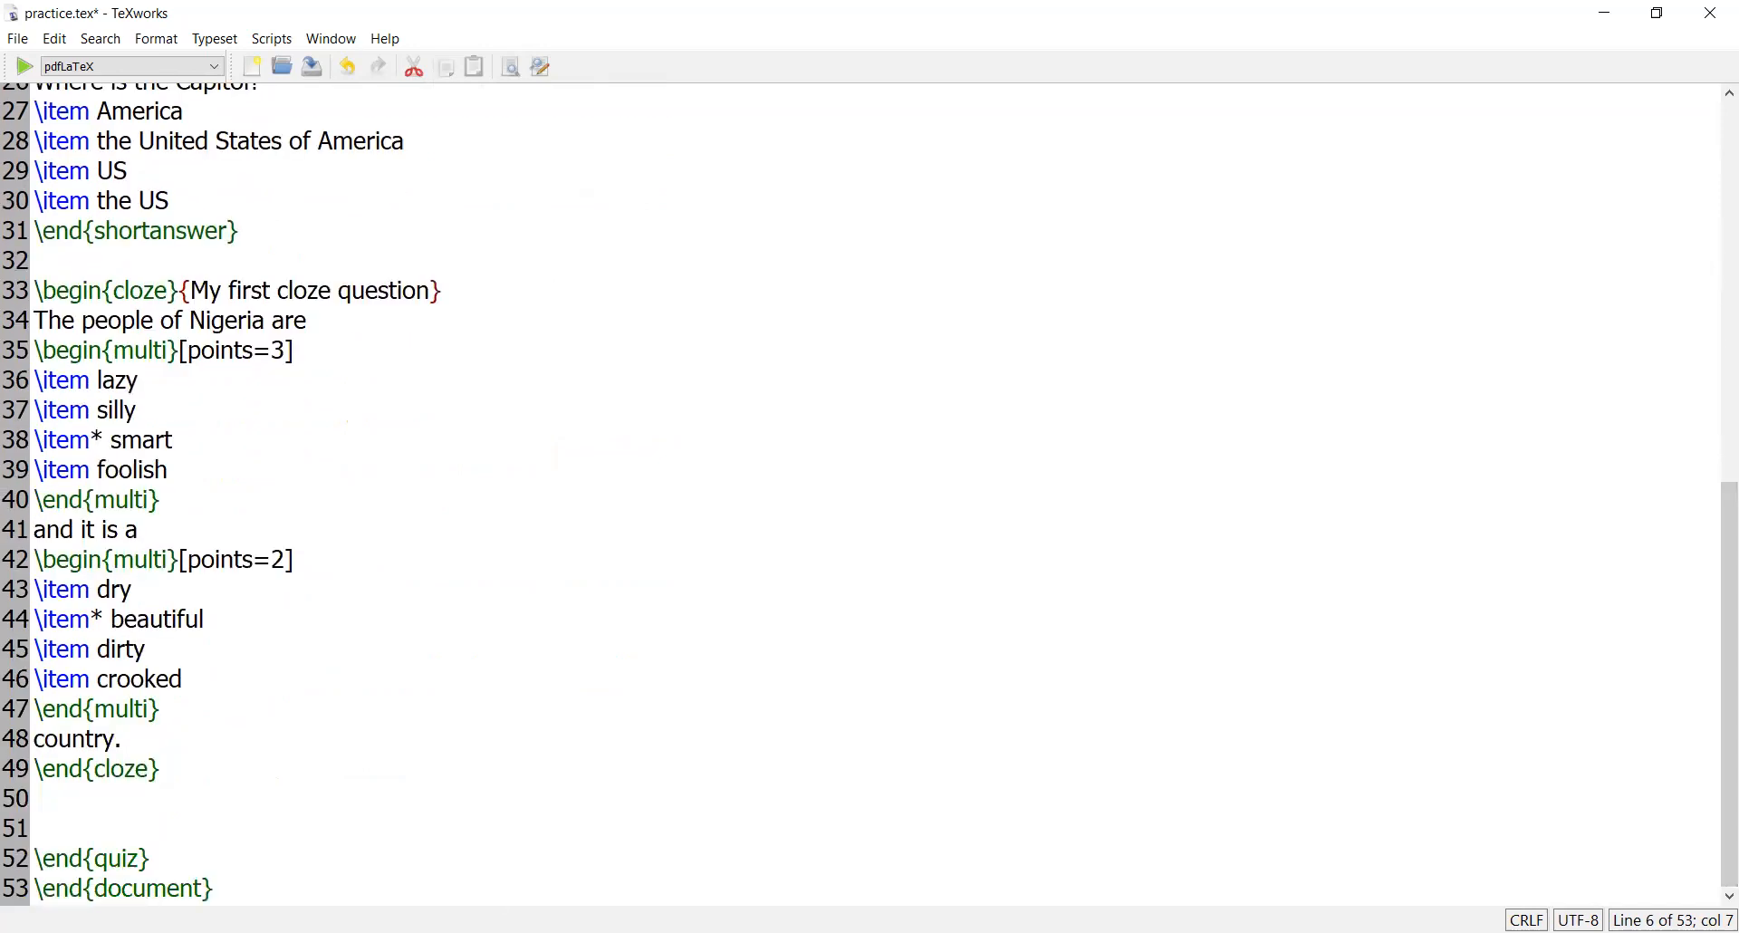
left_click_drag(210, 892, 47, 892)
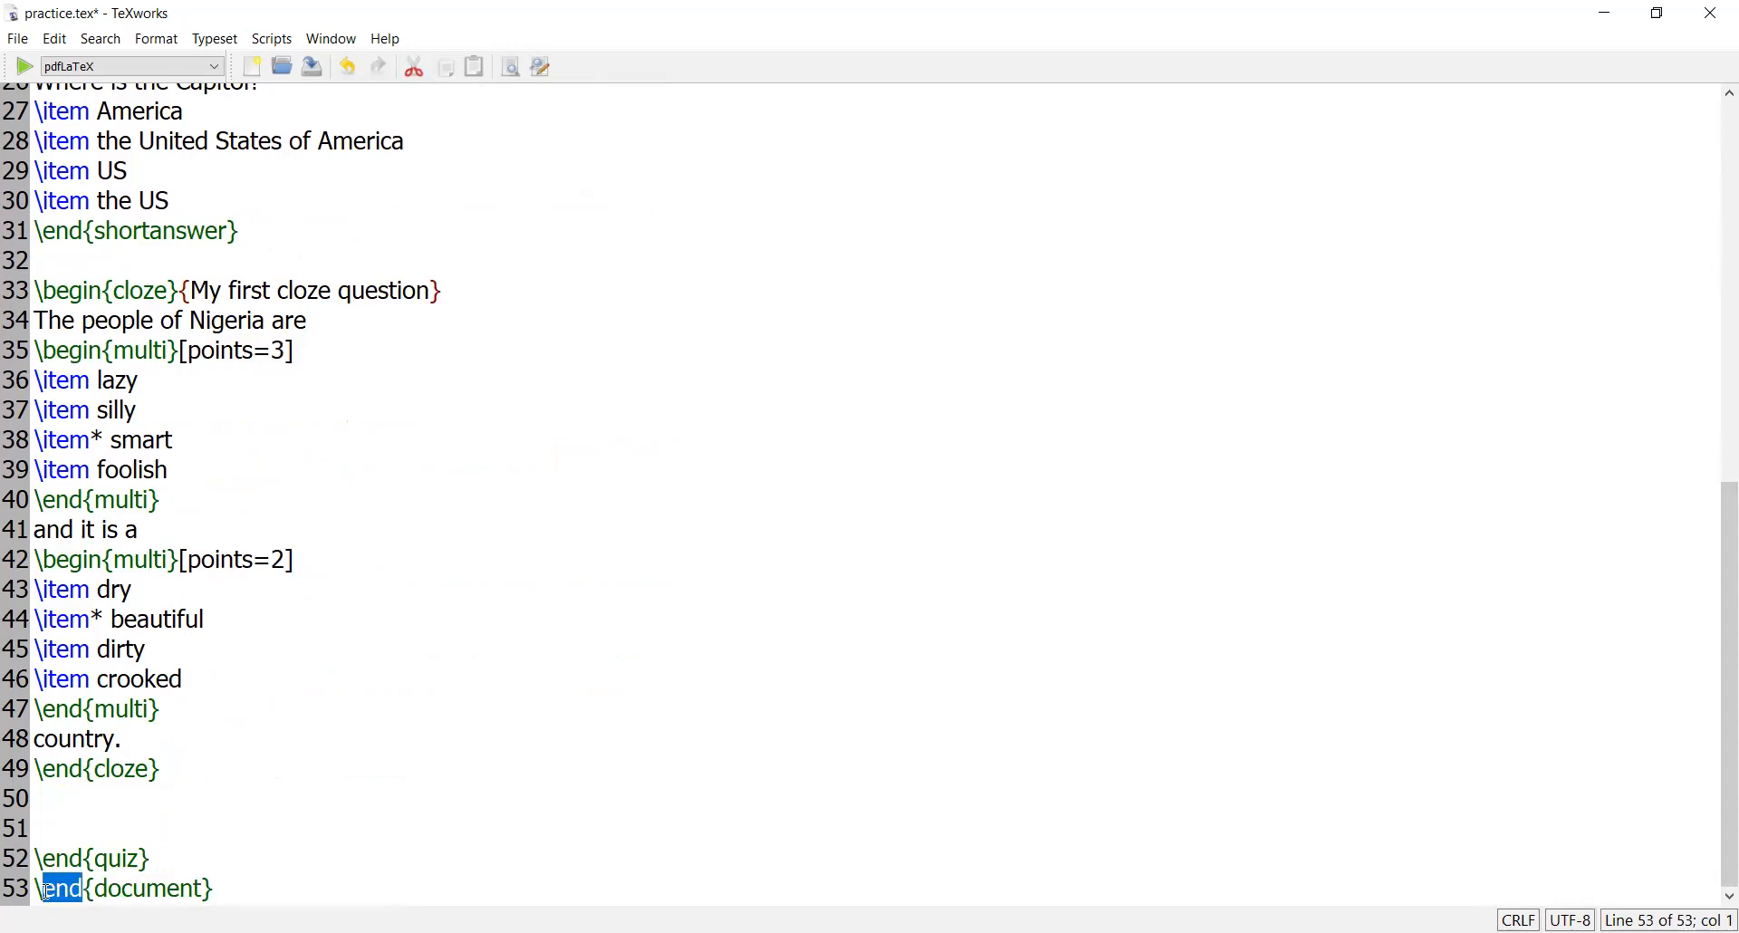
Examine the quiz environment's title "my first quiz" and its closing \end{quiz} line
left_click_drag(1718, 664, 1704, 315)
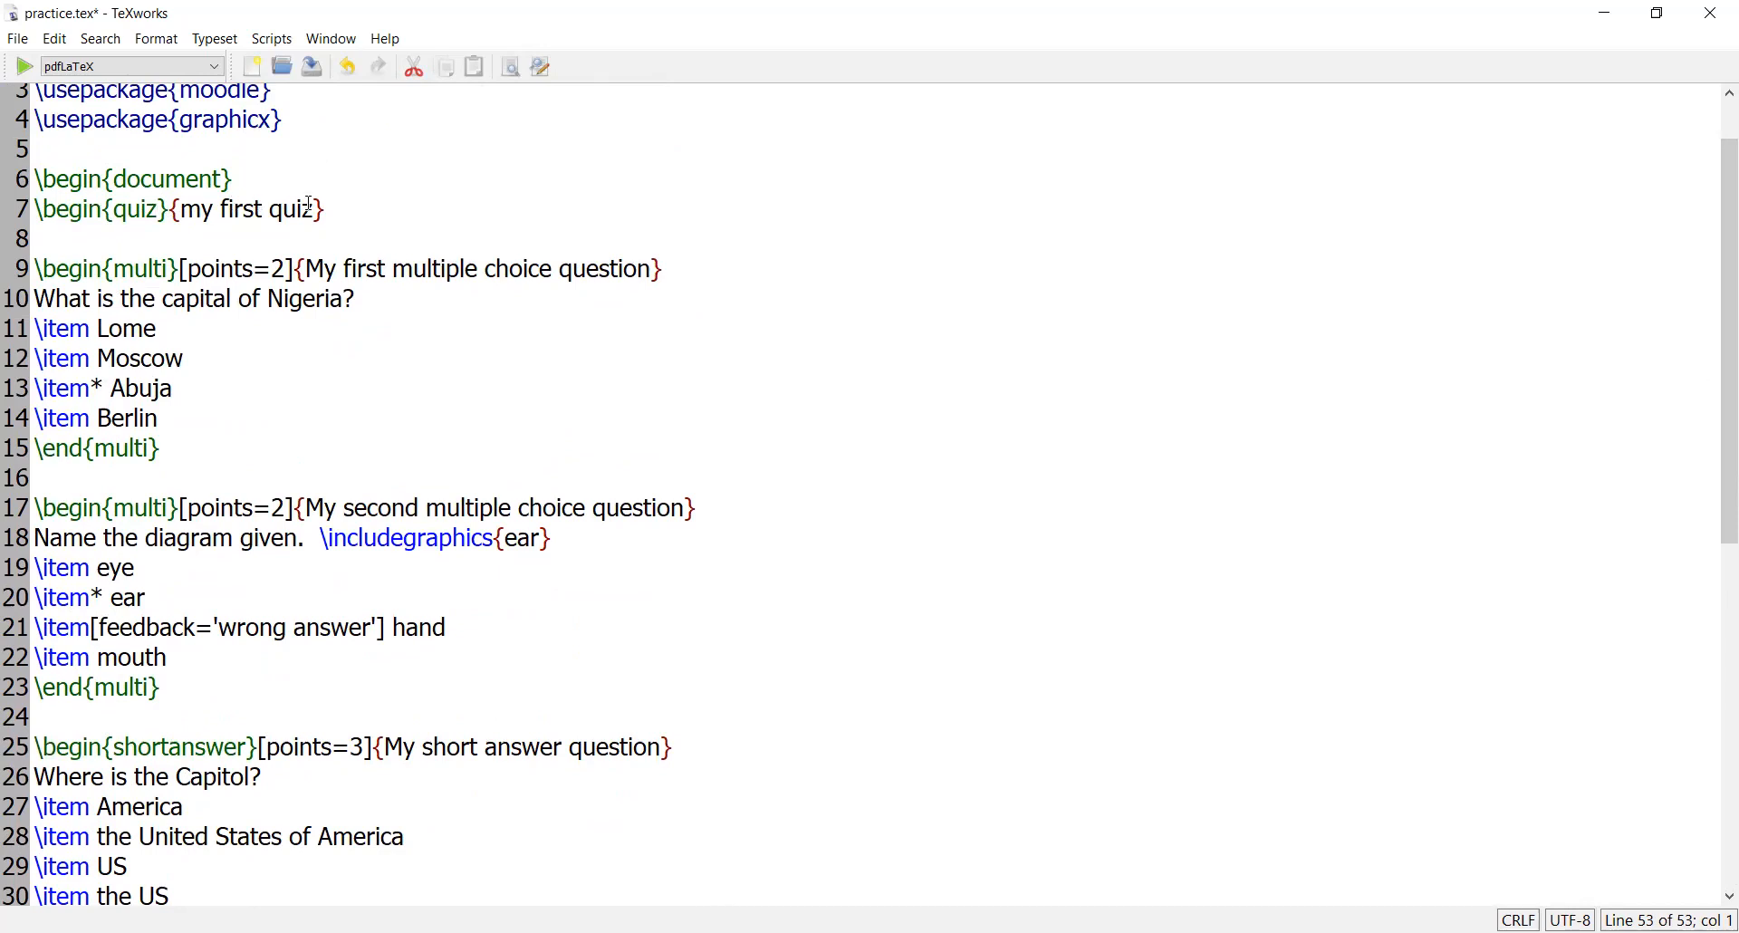
left_click_drag(317, 210, 201, 214)
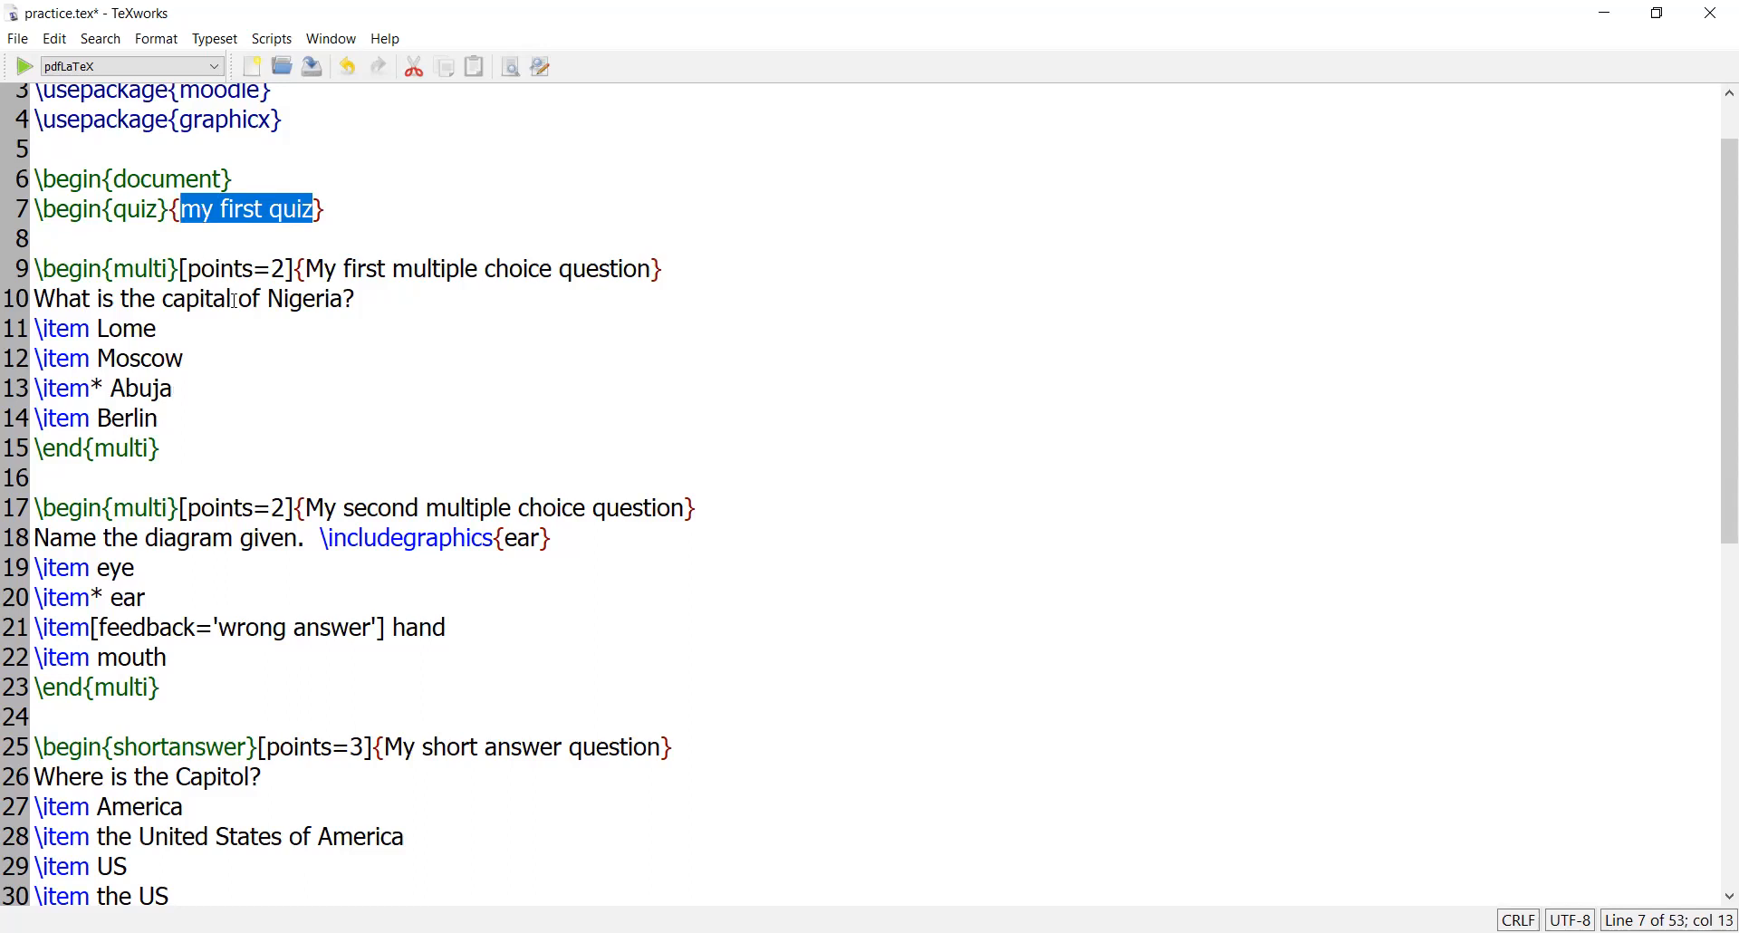
left_click(229, 358)
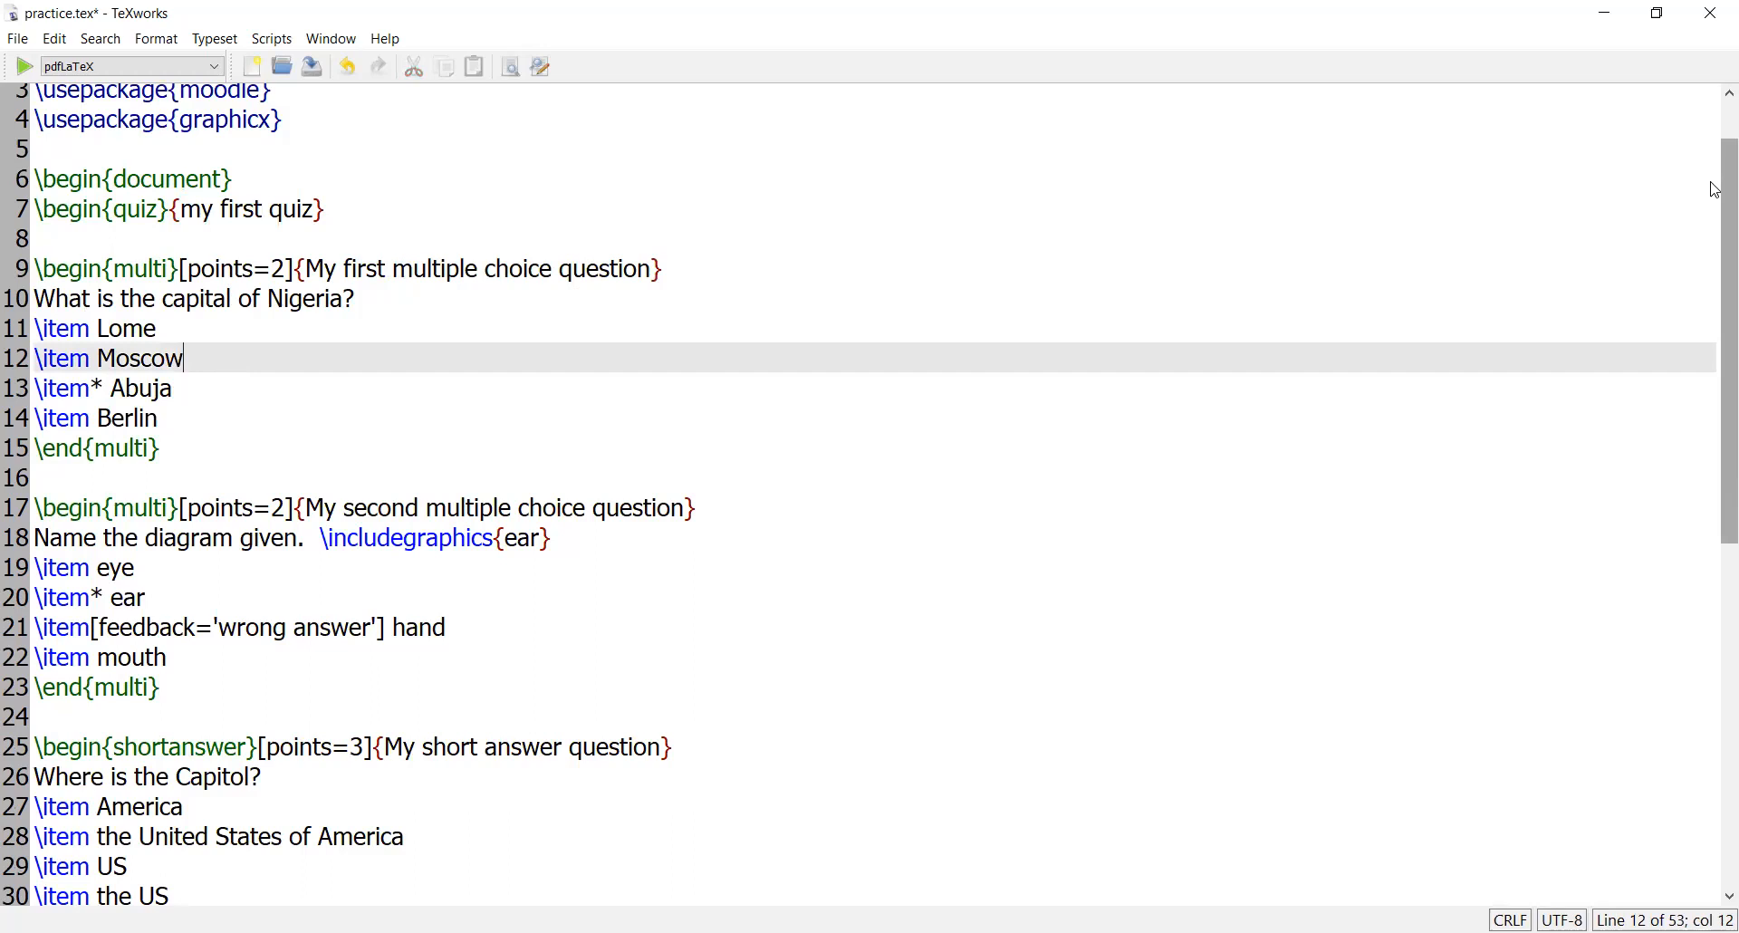
left_click_drag(1714, 190, 1714, 593)
left_click(79, 857)
left_click_drag(80, 858, 49, 859)
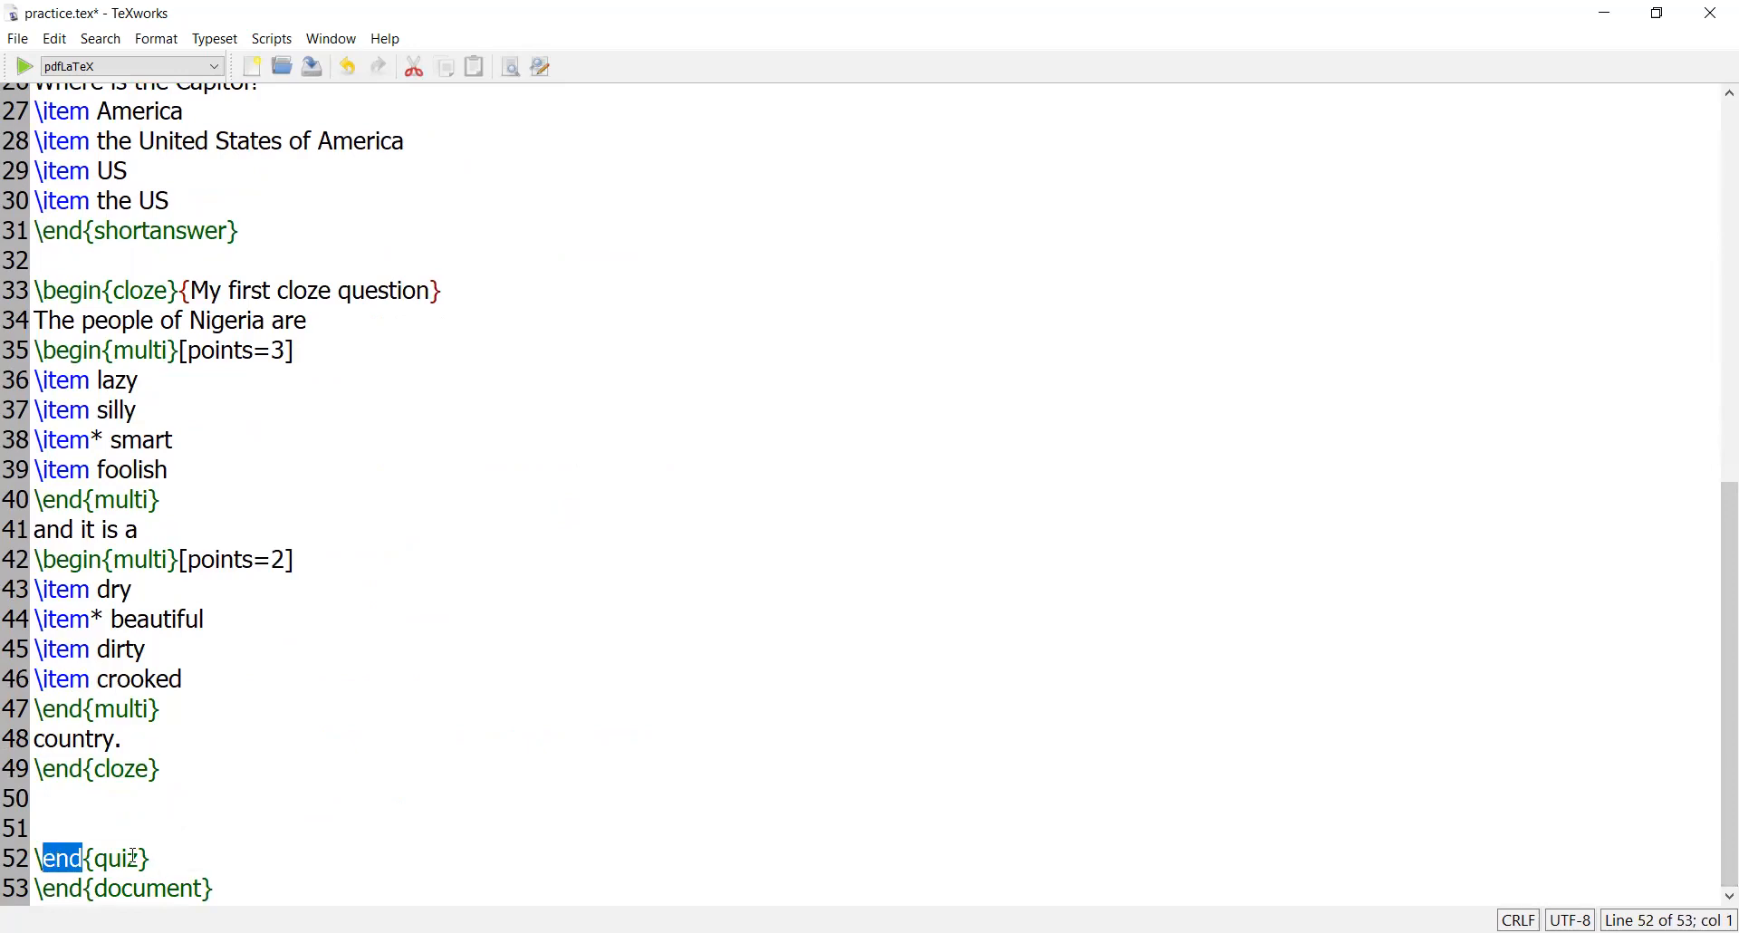
left_click_drag(145, 858, 95, 858)
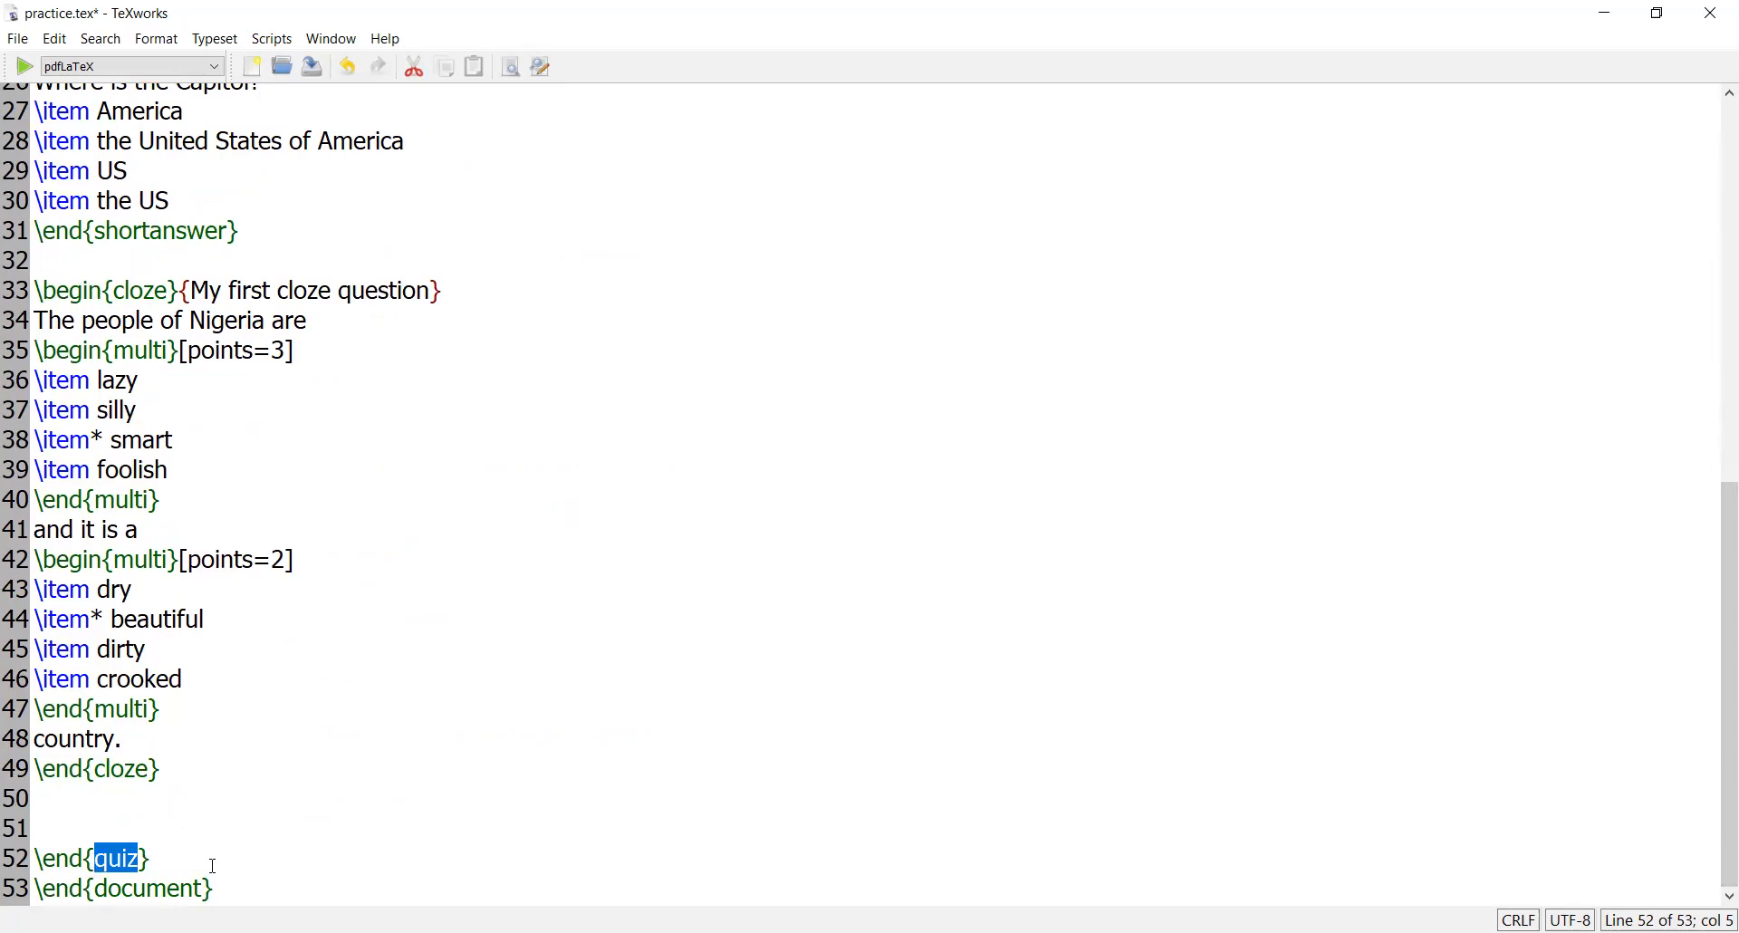
Examine the first multiple choice question's title, question text, \item entries and the asterisk marking Abuja as the correct answer
left_click_drag(1712, 579, 1716, 271)
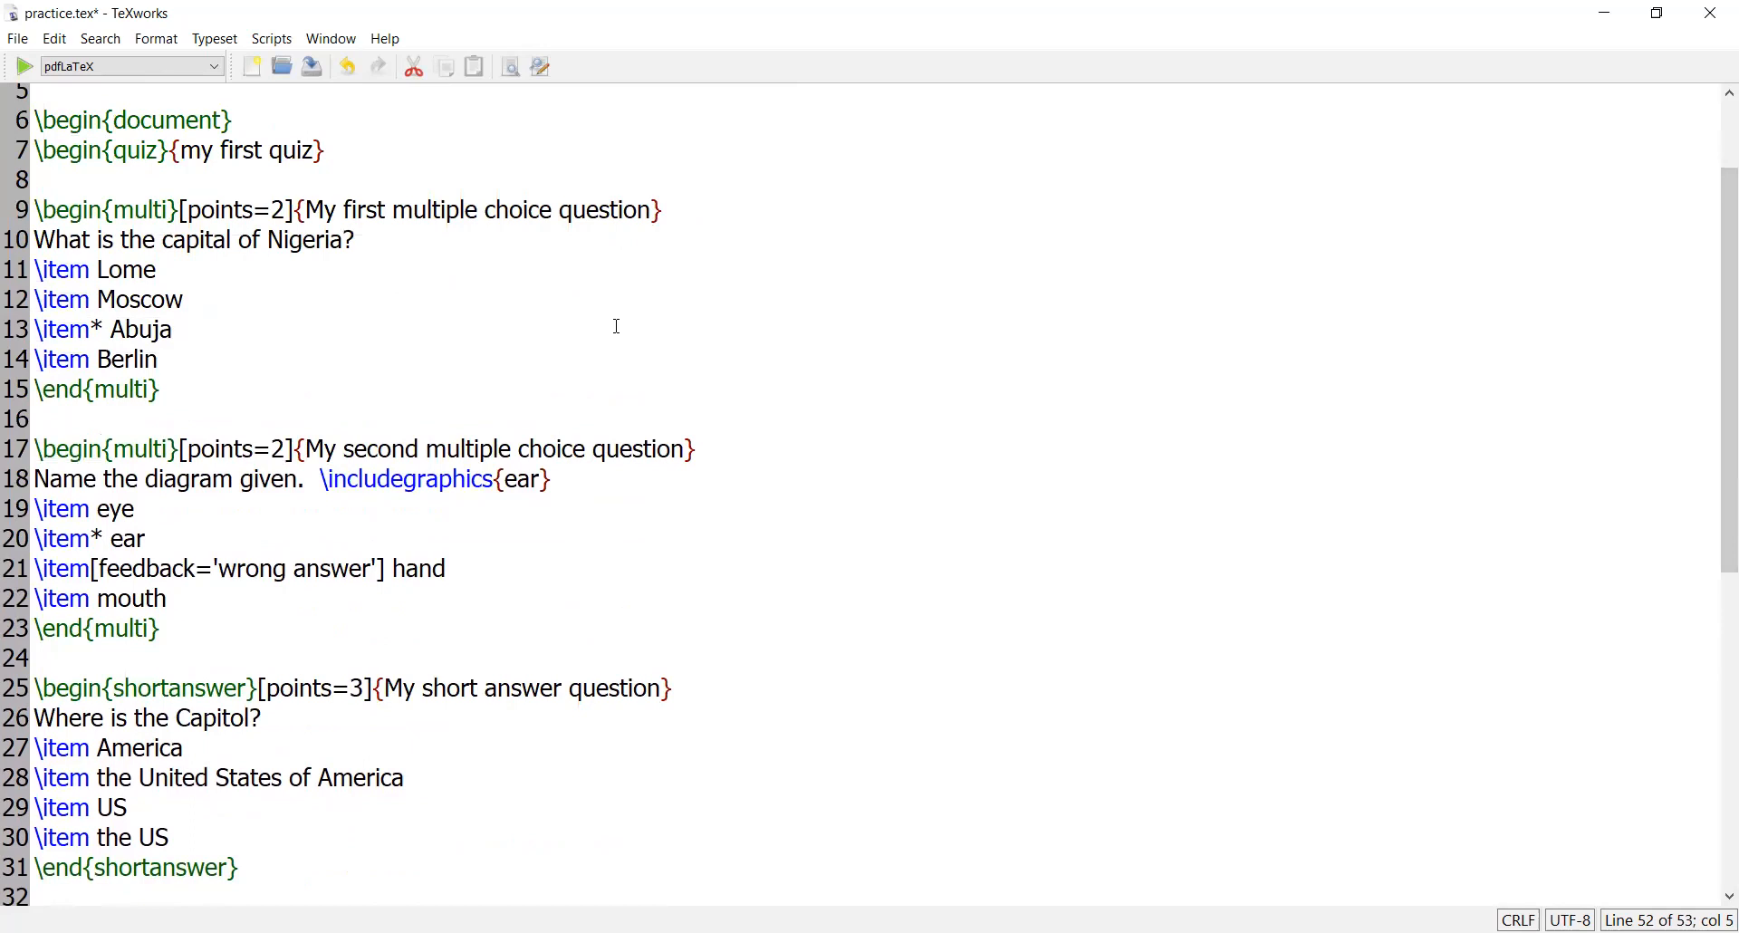
left_click(100, 269)
key("BackSpace")
left_click_drag(90, 268, 45, 268)
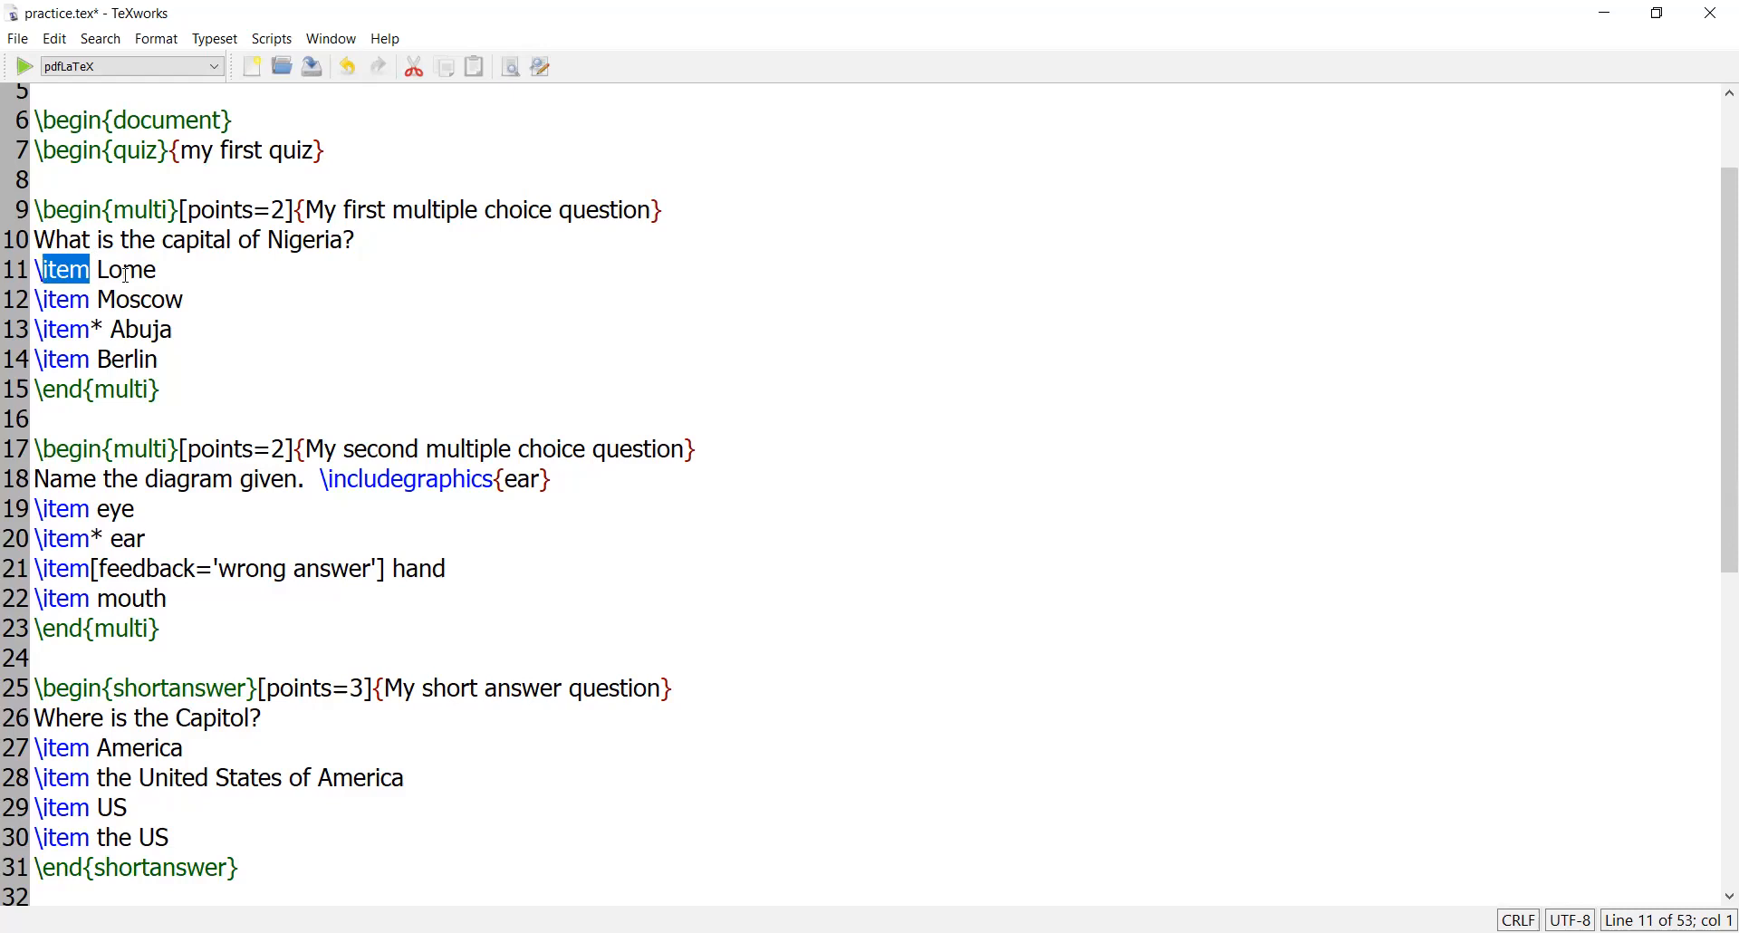
left_click_drag(355, 240, 41, 241)
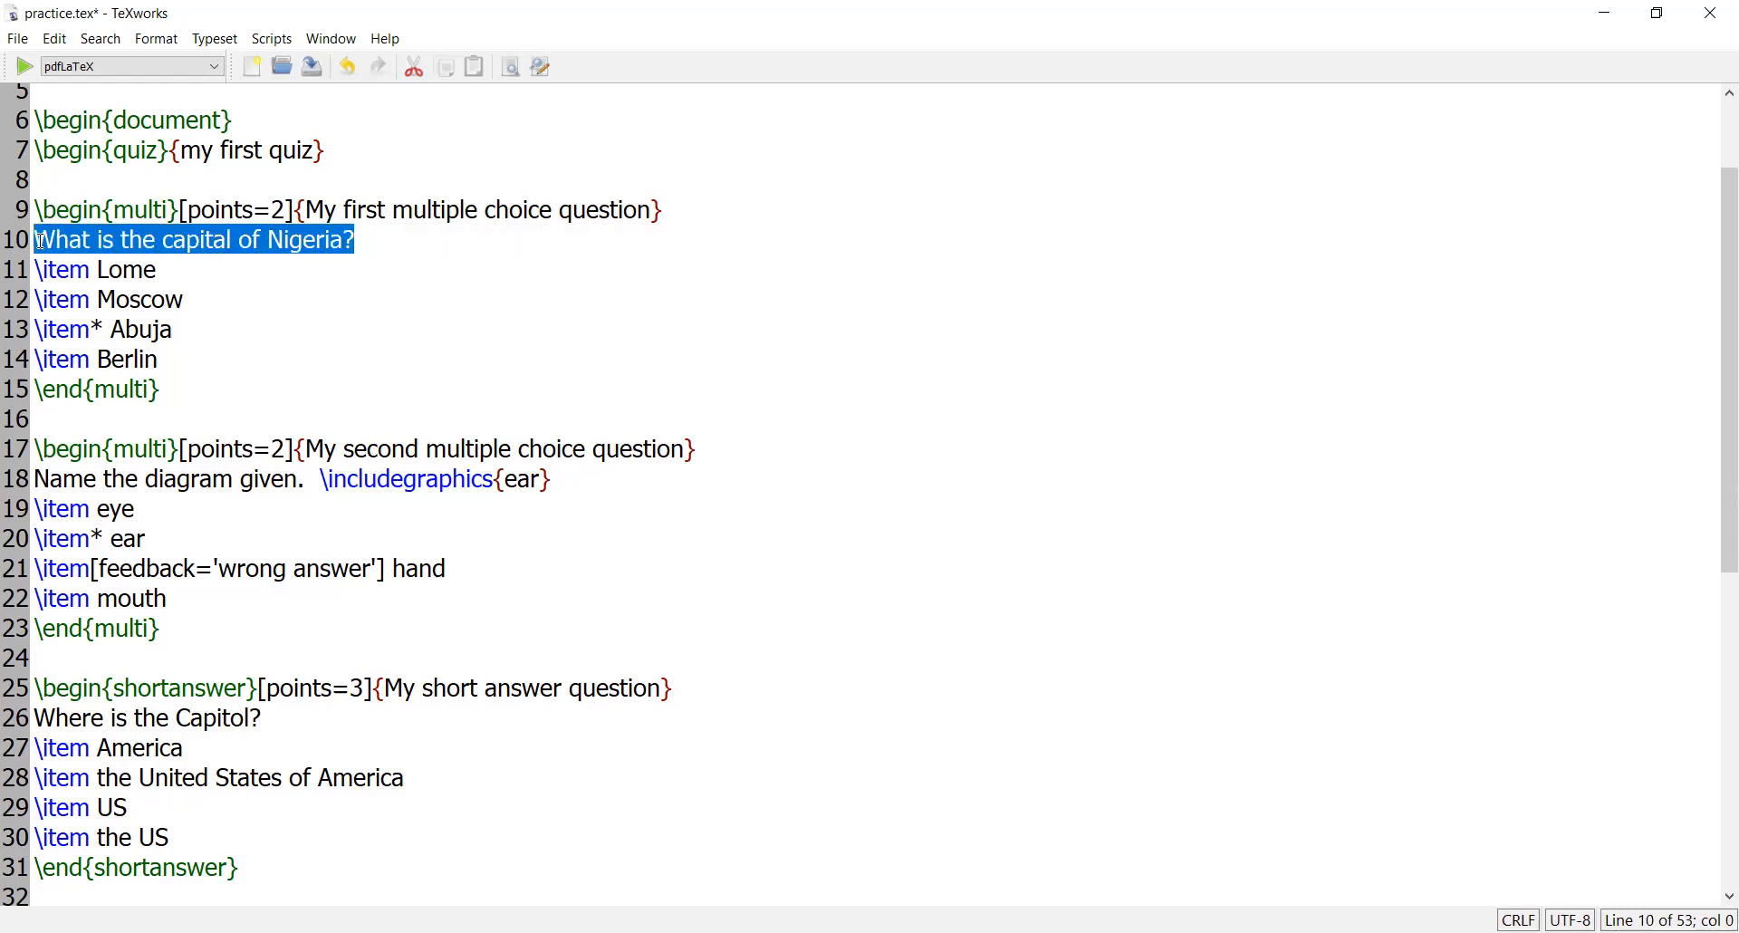
left_click_drag(655, 210, 313, 201)
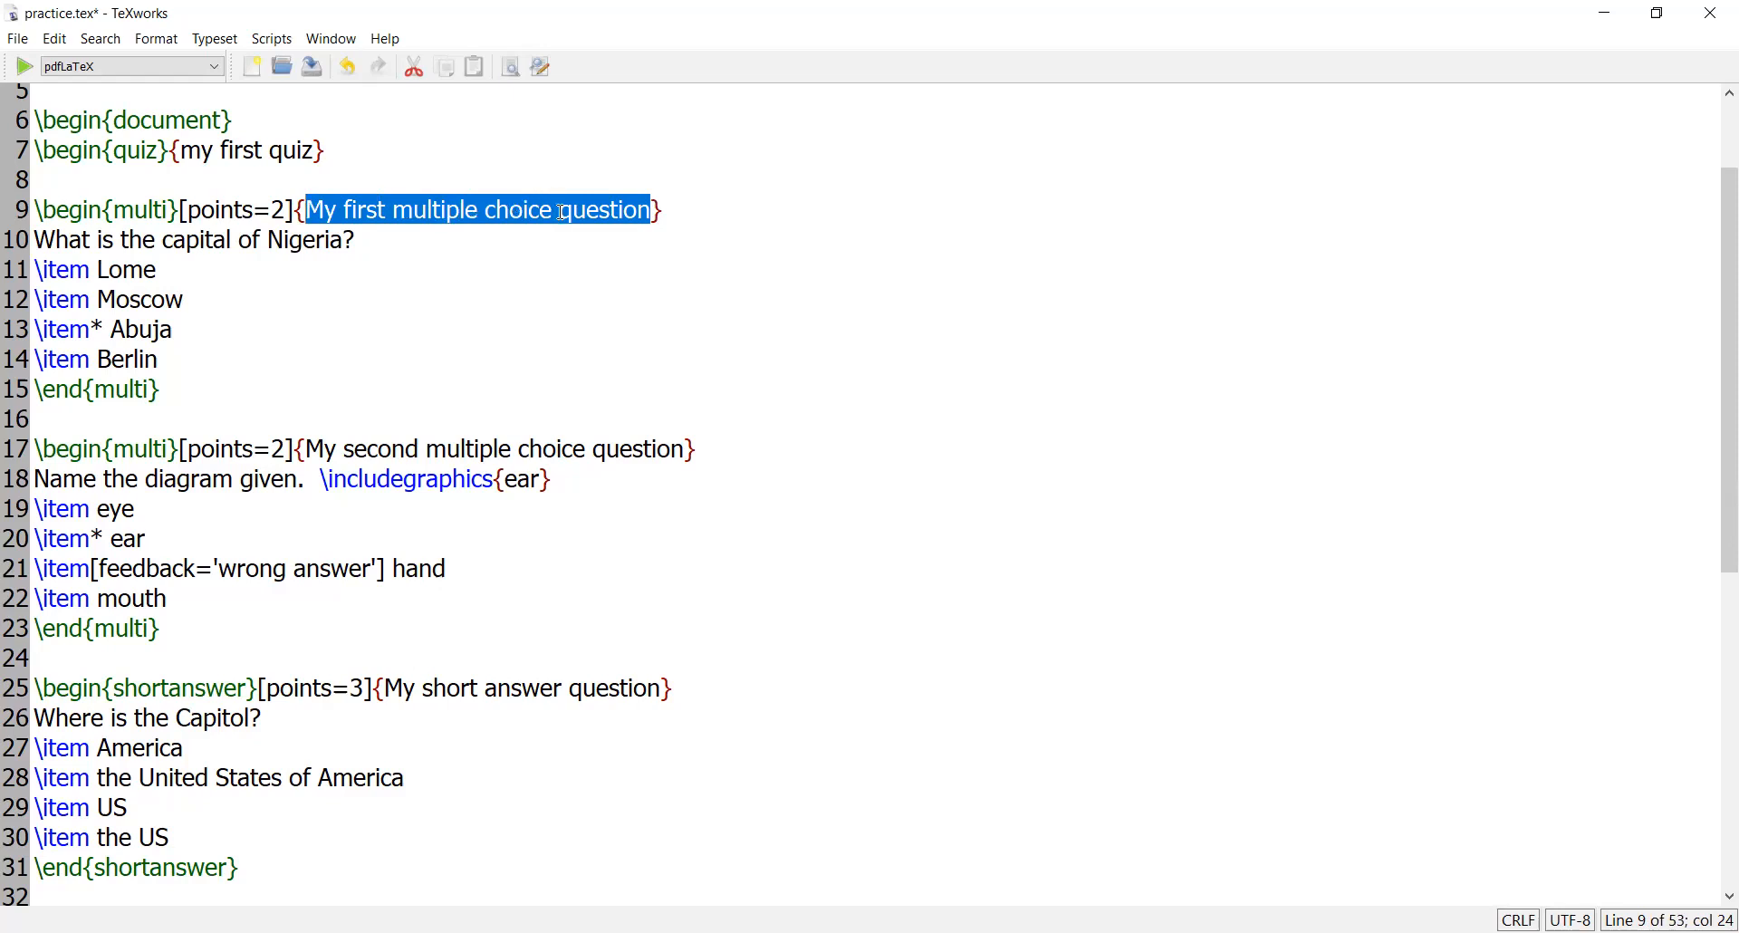
left_click_drag(369, 240, 38, 240)
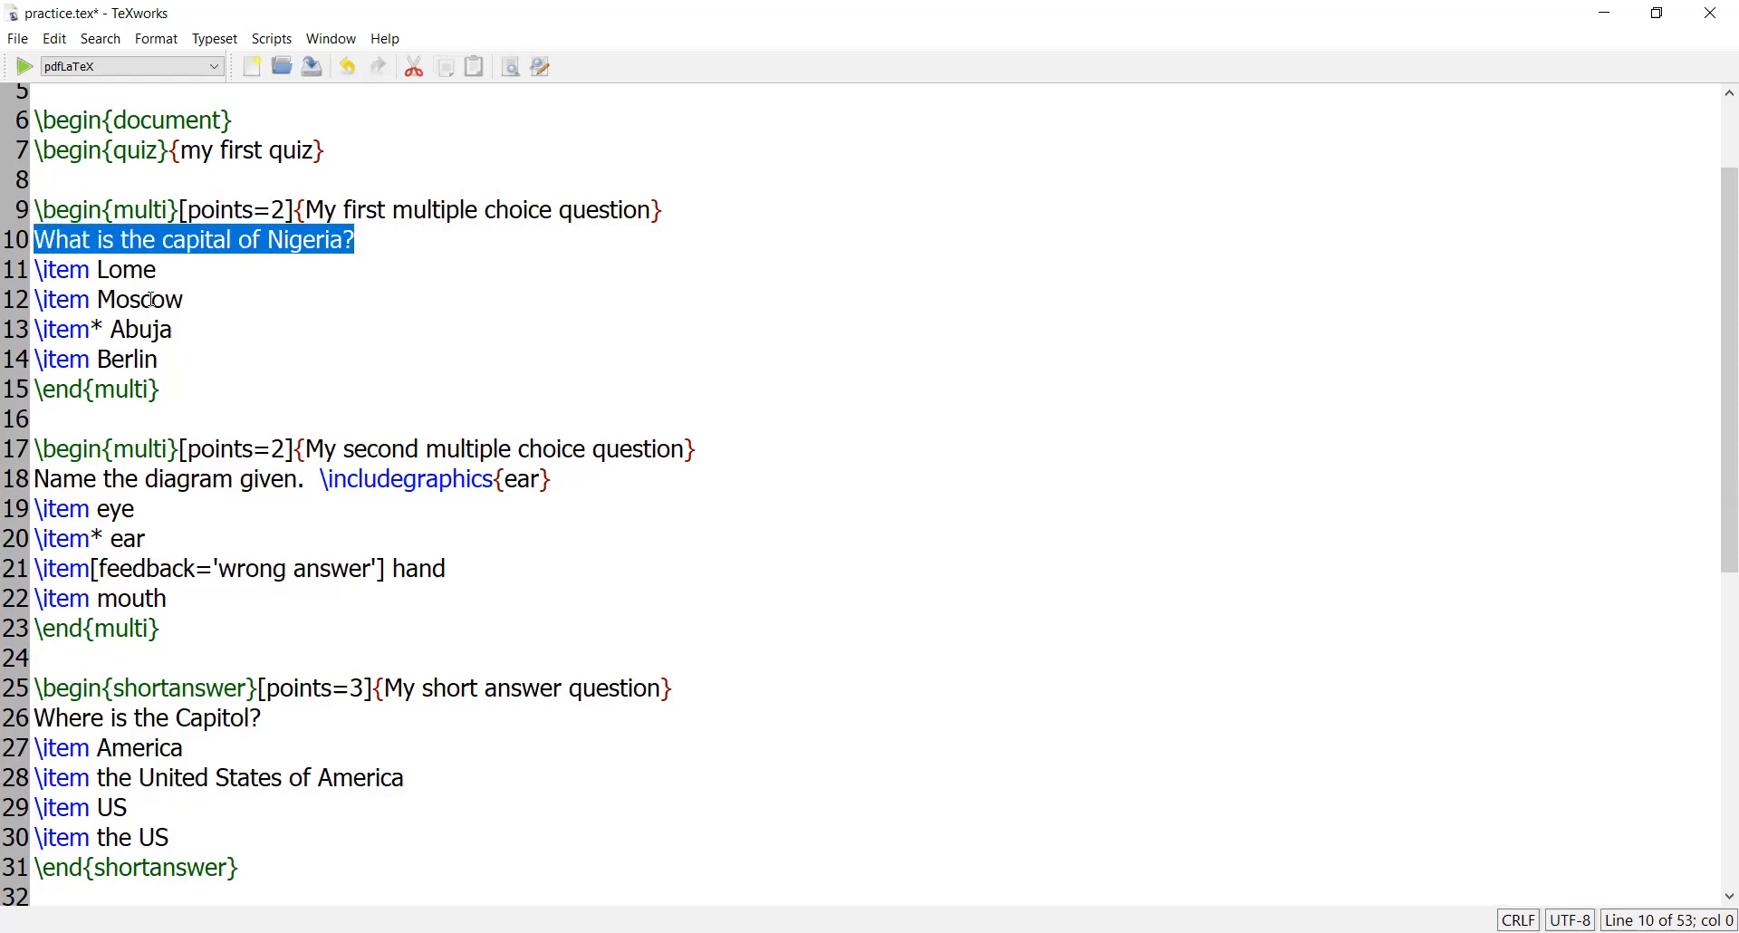
left_click(107, 327)
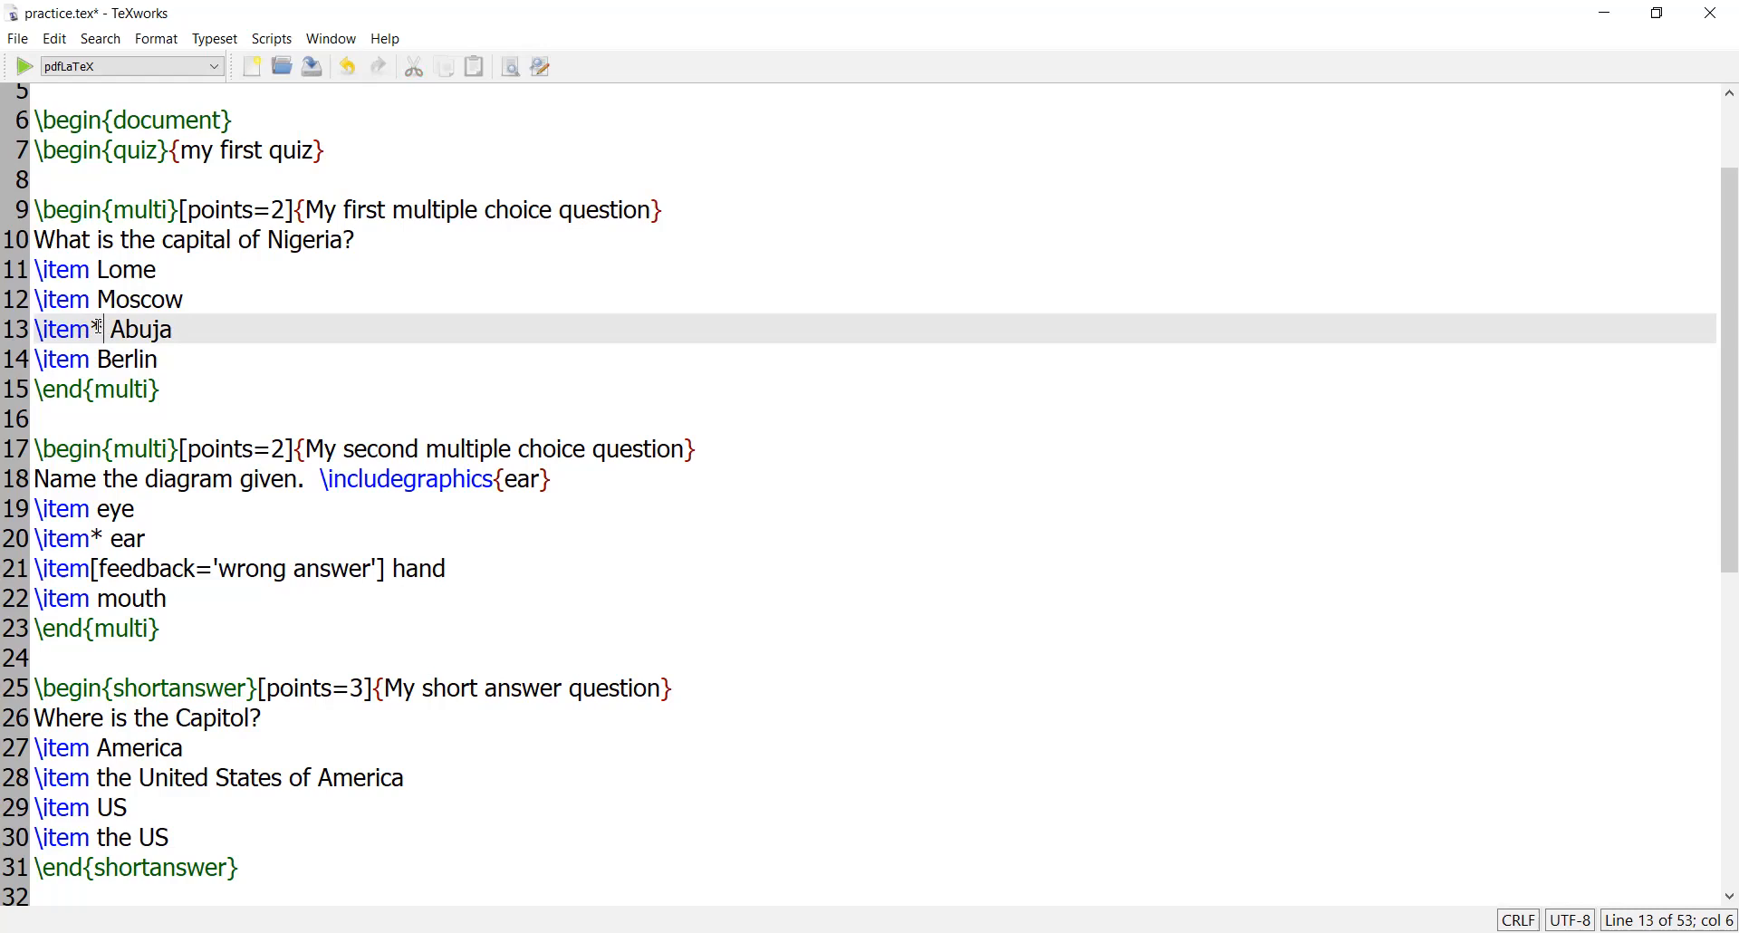
left_click_drag(101, 328, 92, 329)
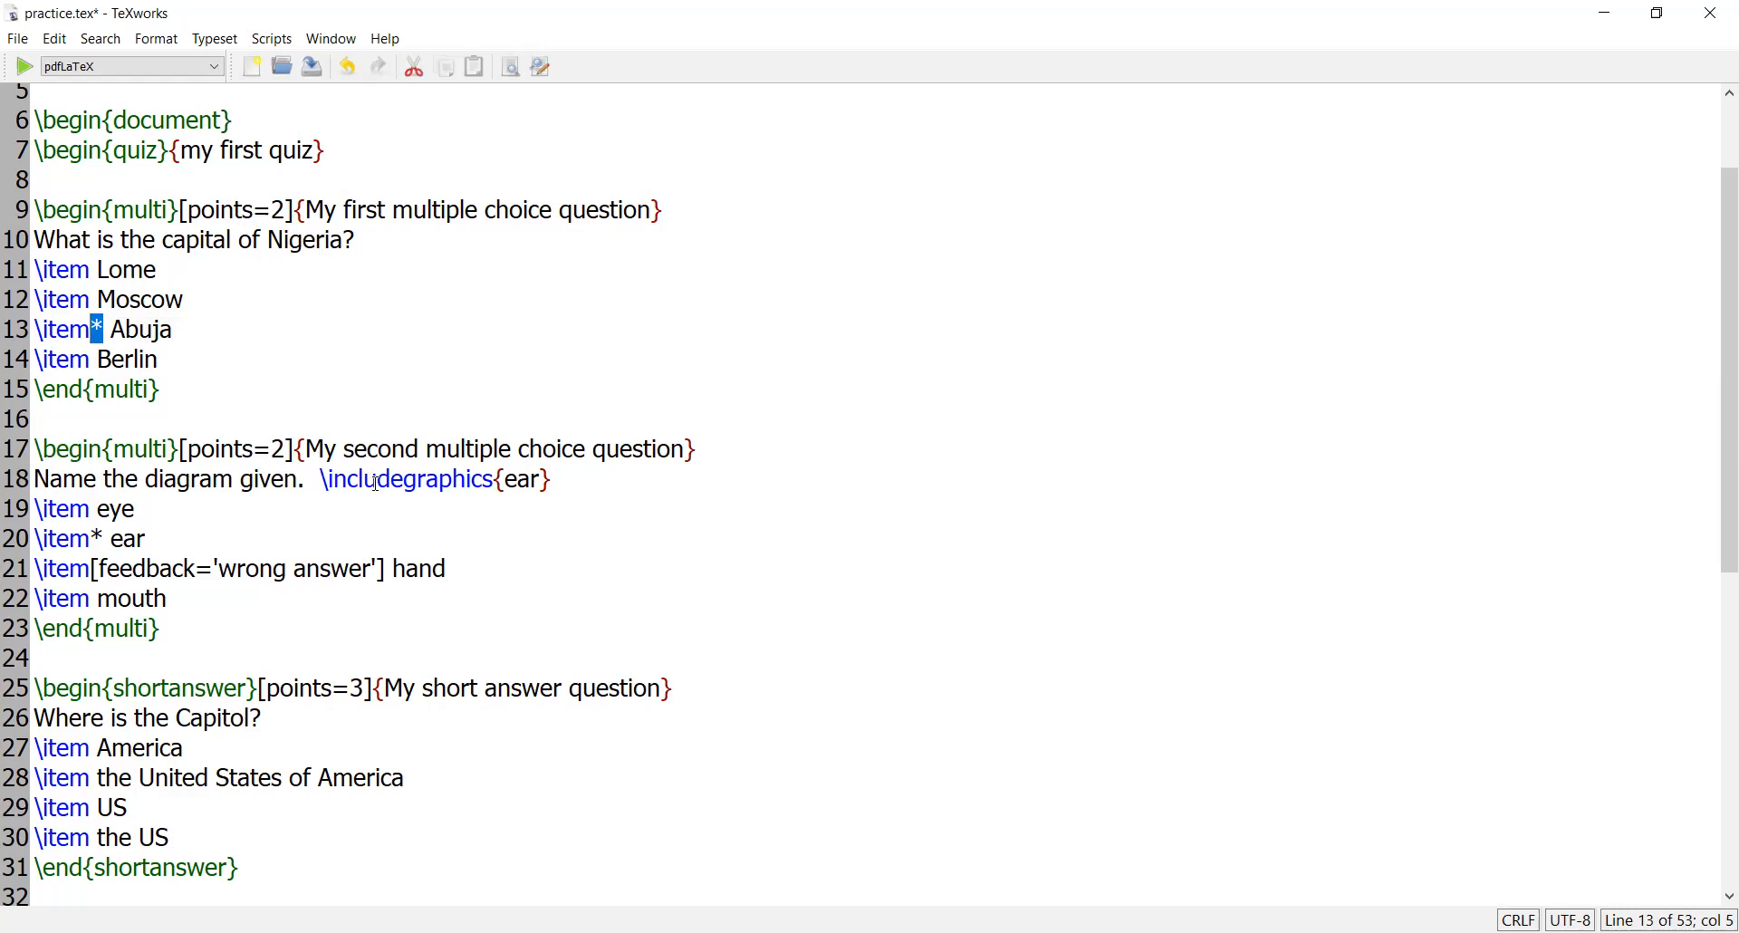
Examine the \includegraphics{ear} command in the second multiple choice question and the files in the practice folder in File Explorer
left_click(323, 479)
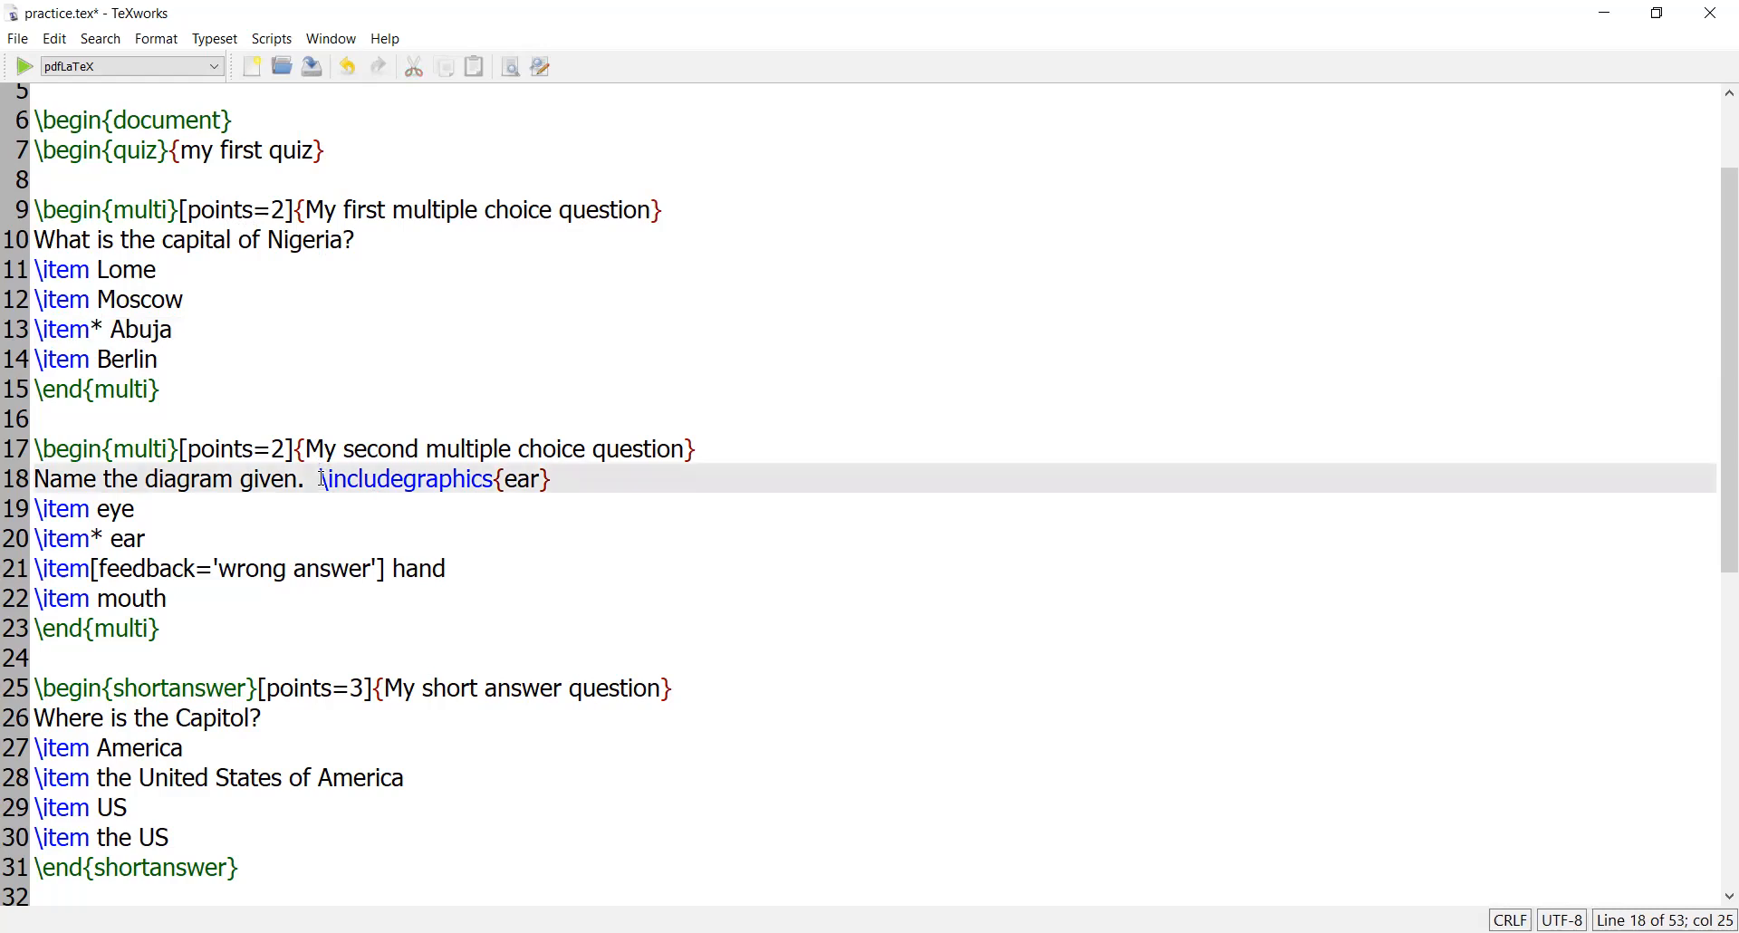
left_click_drag(323, 480, 498, 487)
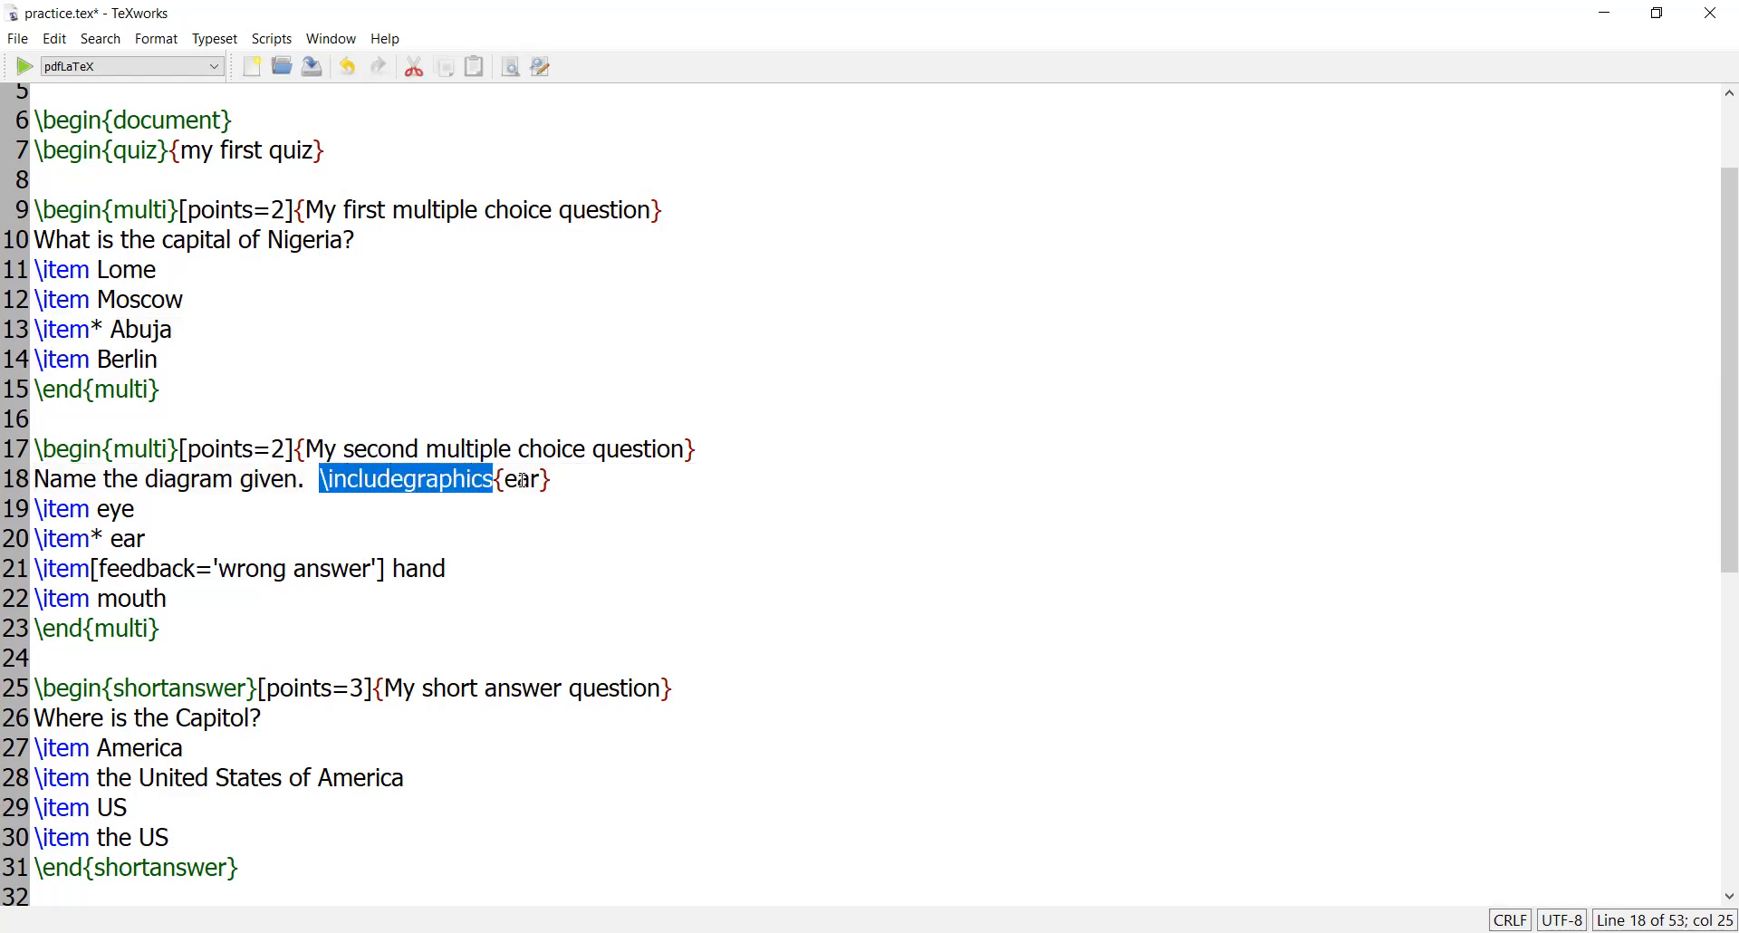
left_click_drag(541, 481, 509, 478)
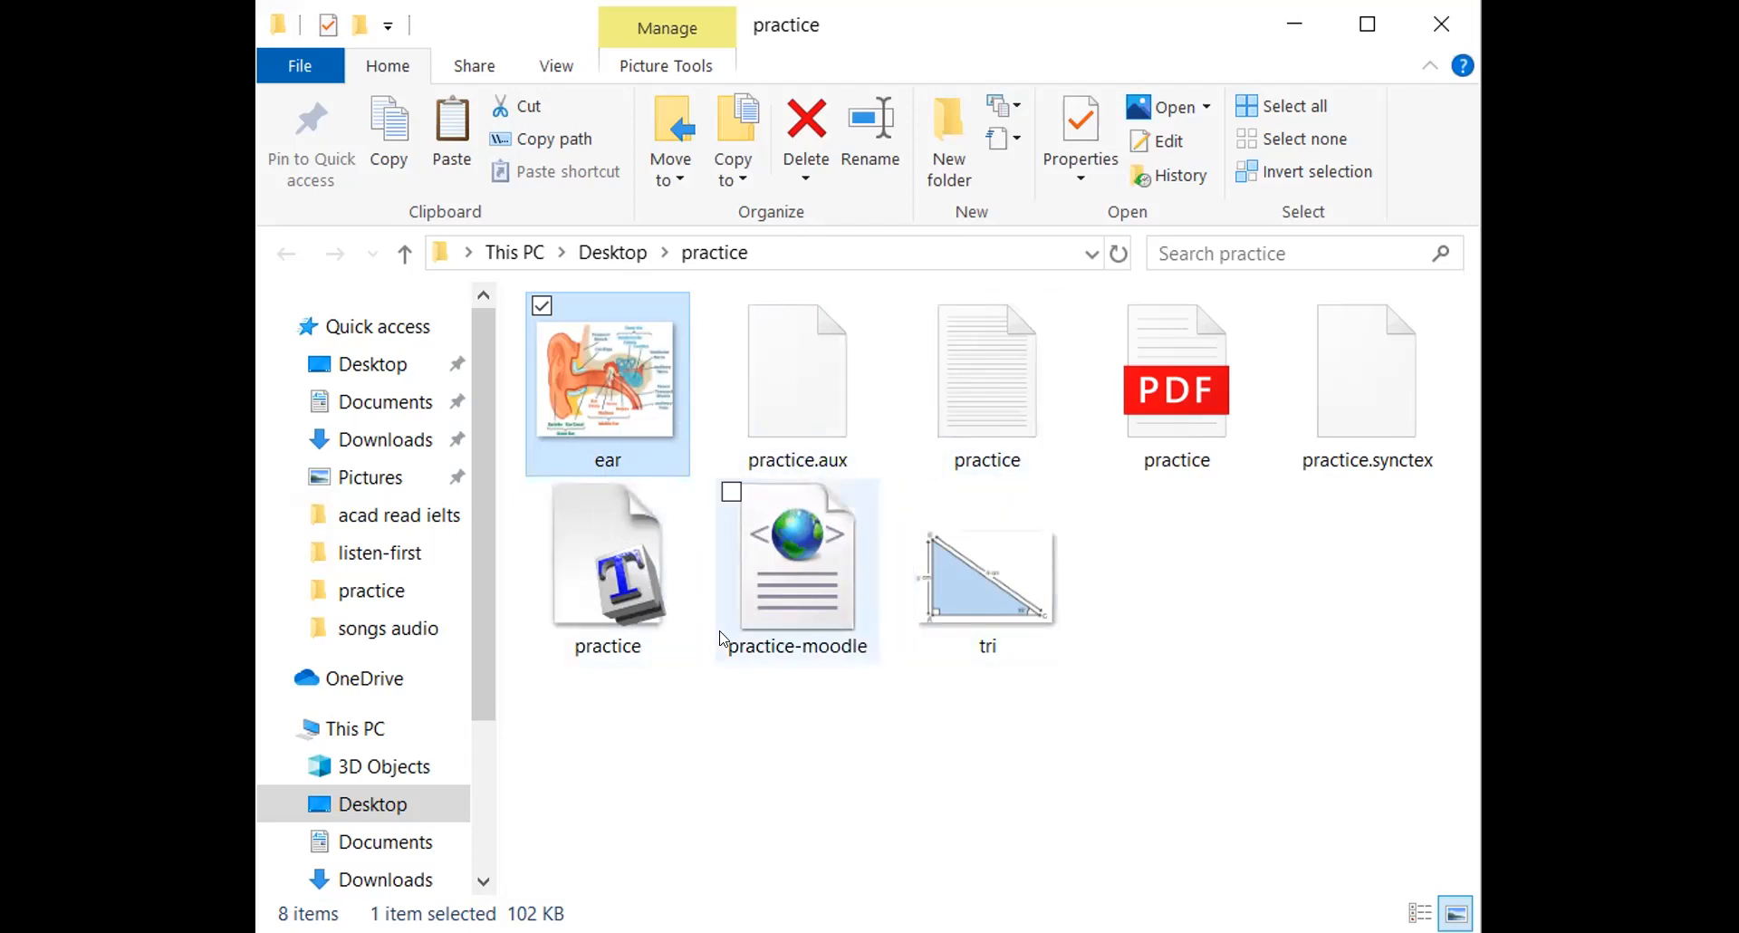
left_click(621, 580)
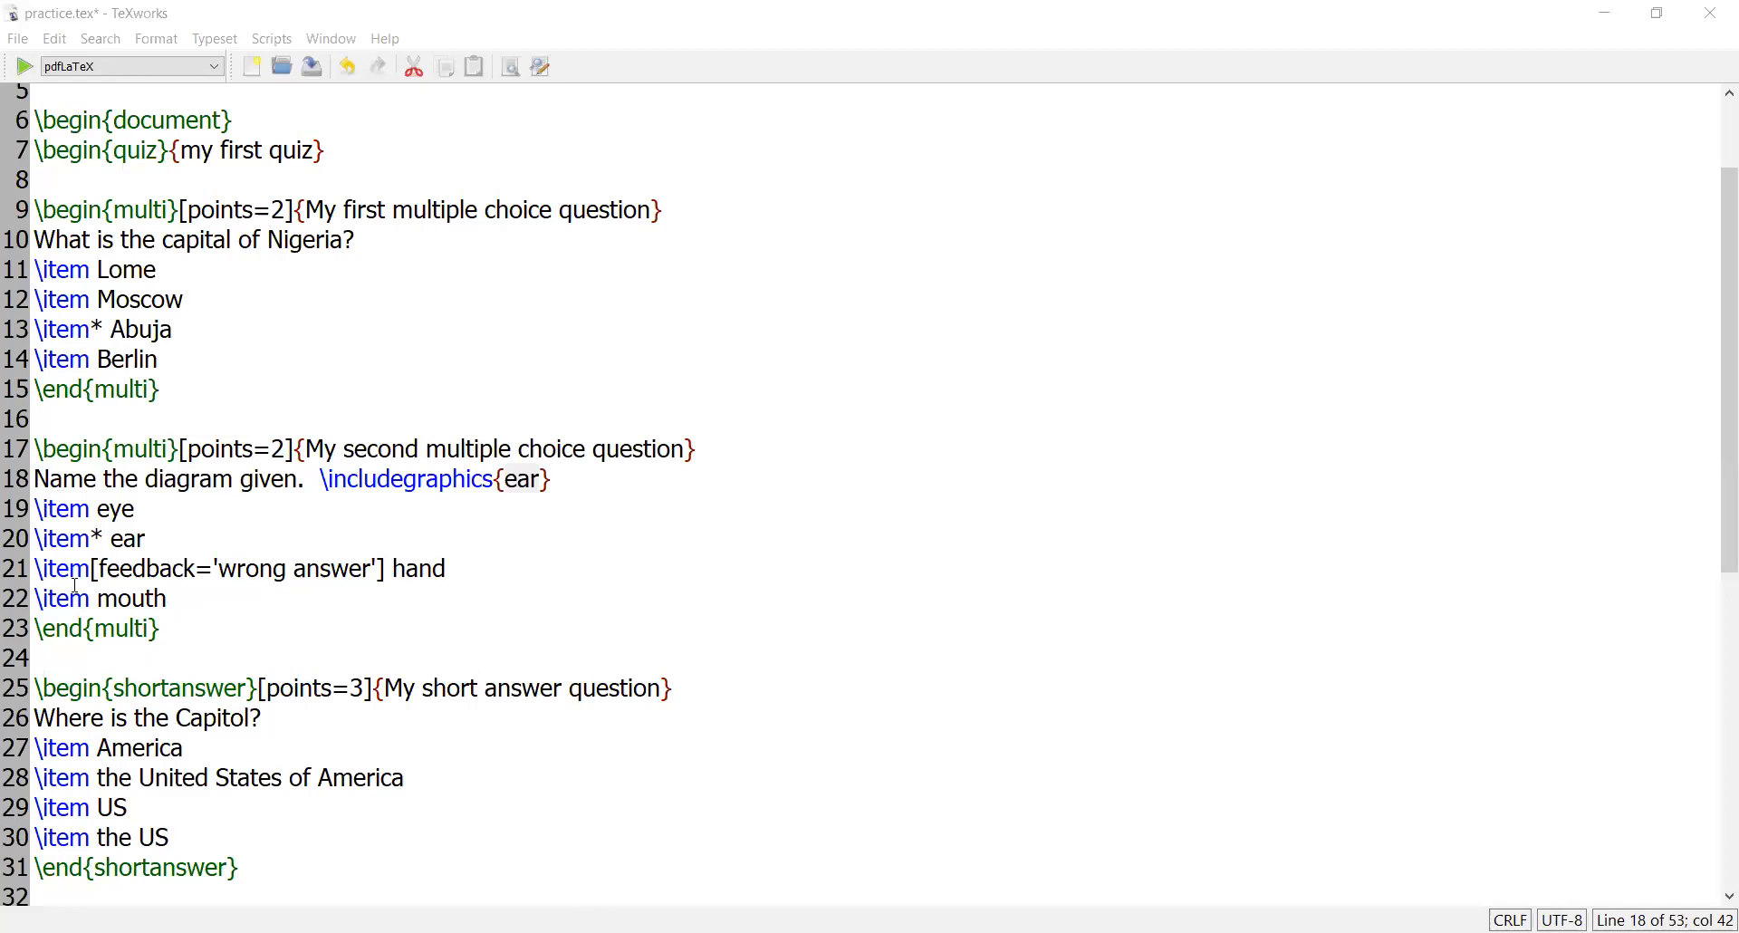
Examine the feedback option on the second question's "hand" item and the question's closing \end{multi} line
left_click_drag(36, 505, 222, 577)
left_click(222, 577)
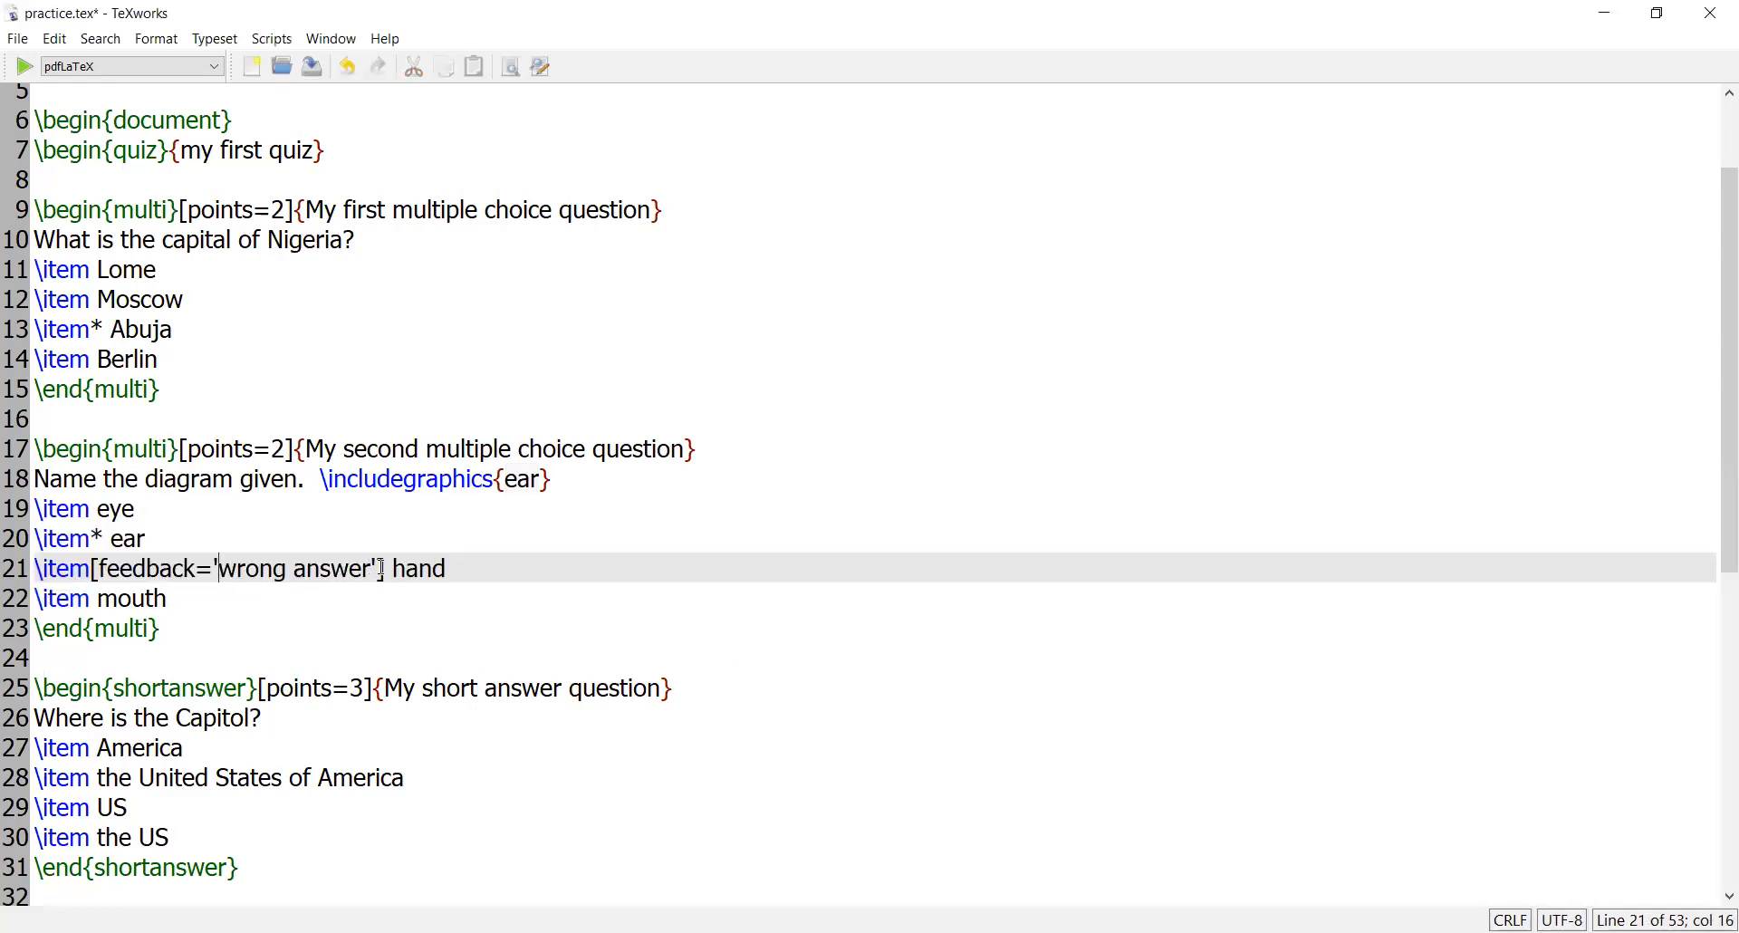
left_click_drag(380, 568, 239, 569)
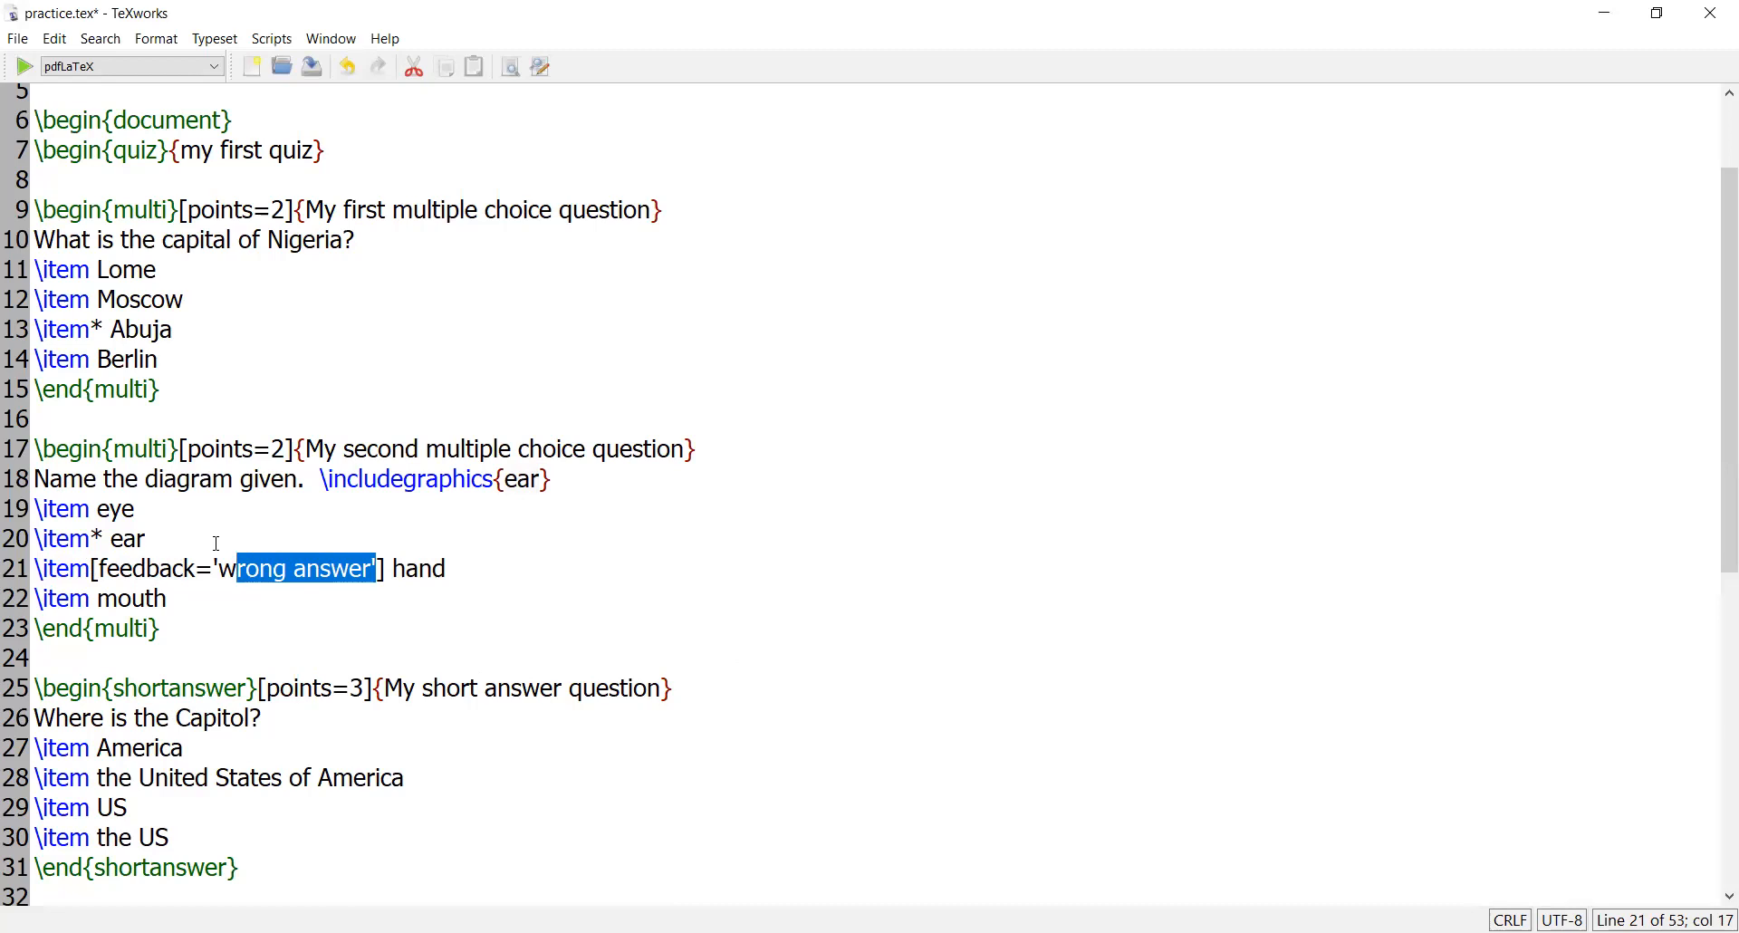
left_click(193, 568)
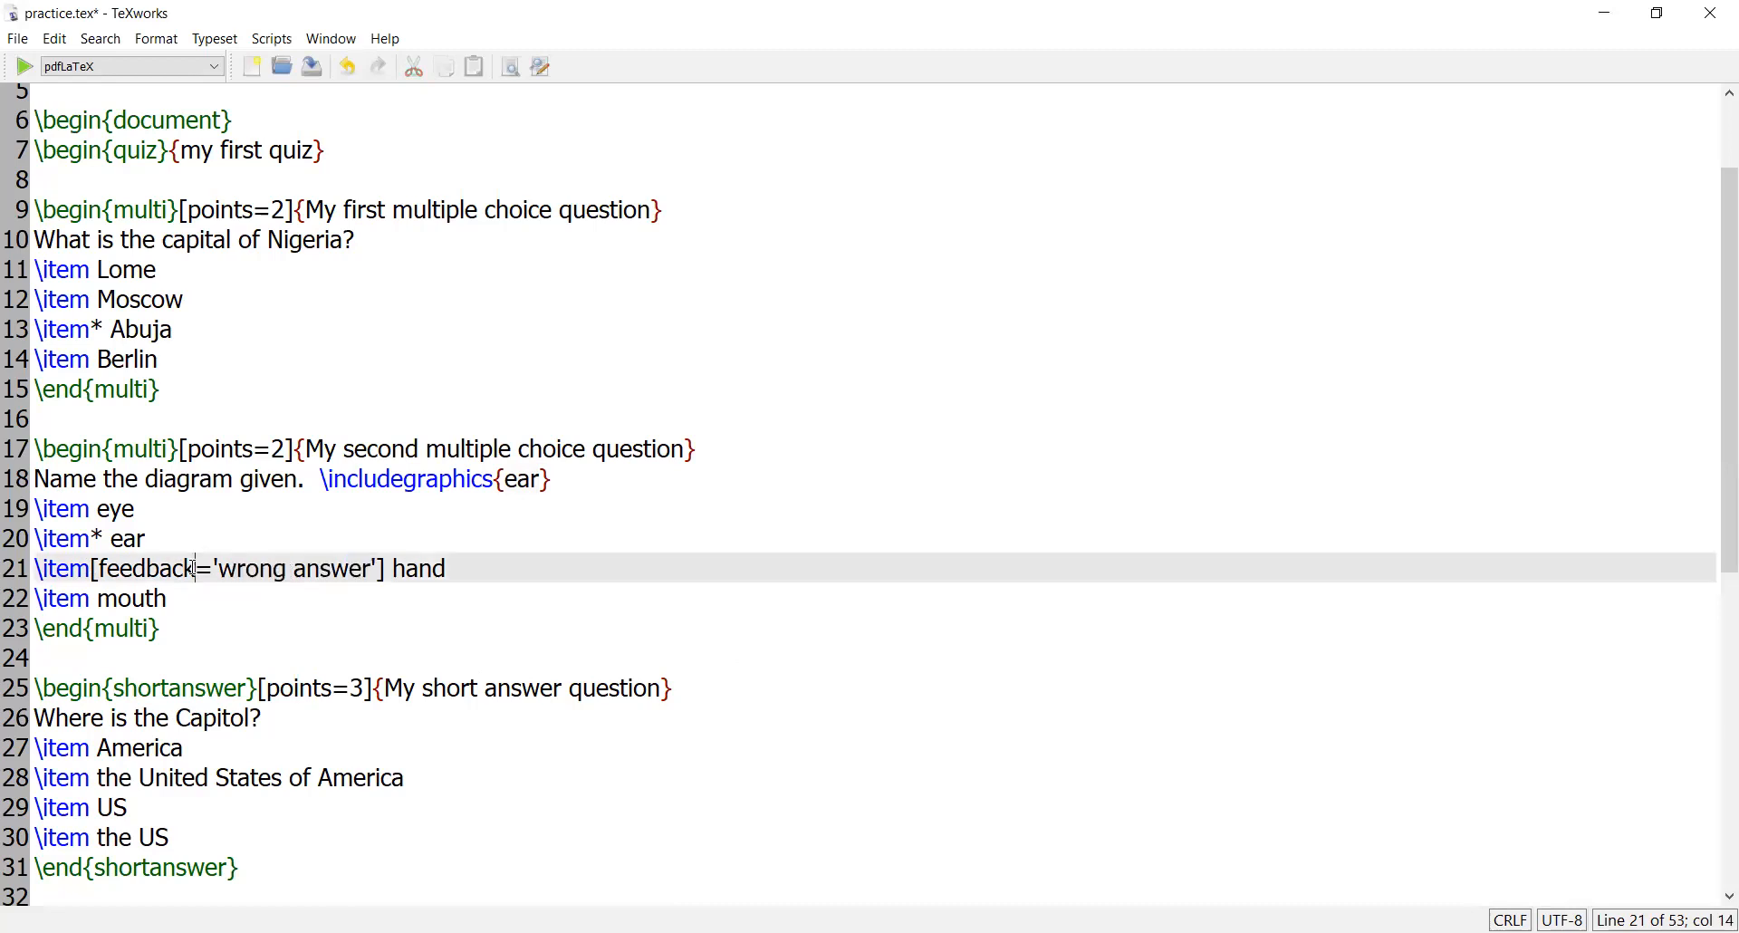
left_click_drag(196, 569, 104, 566)
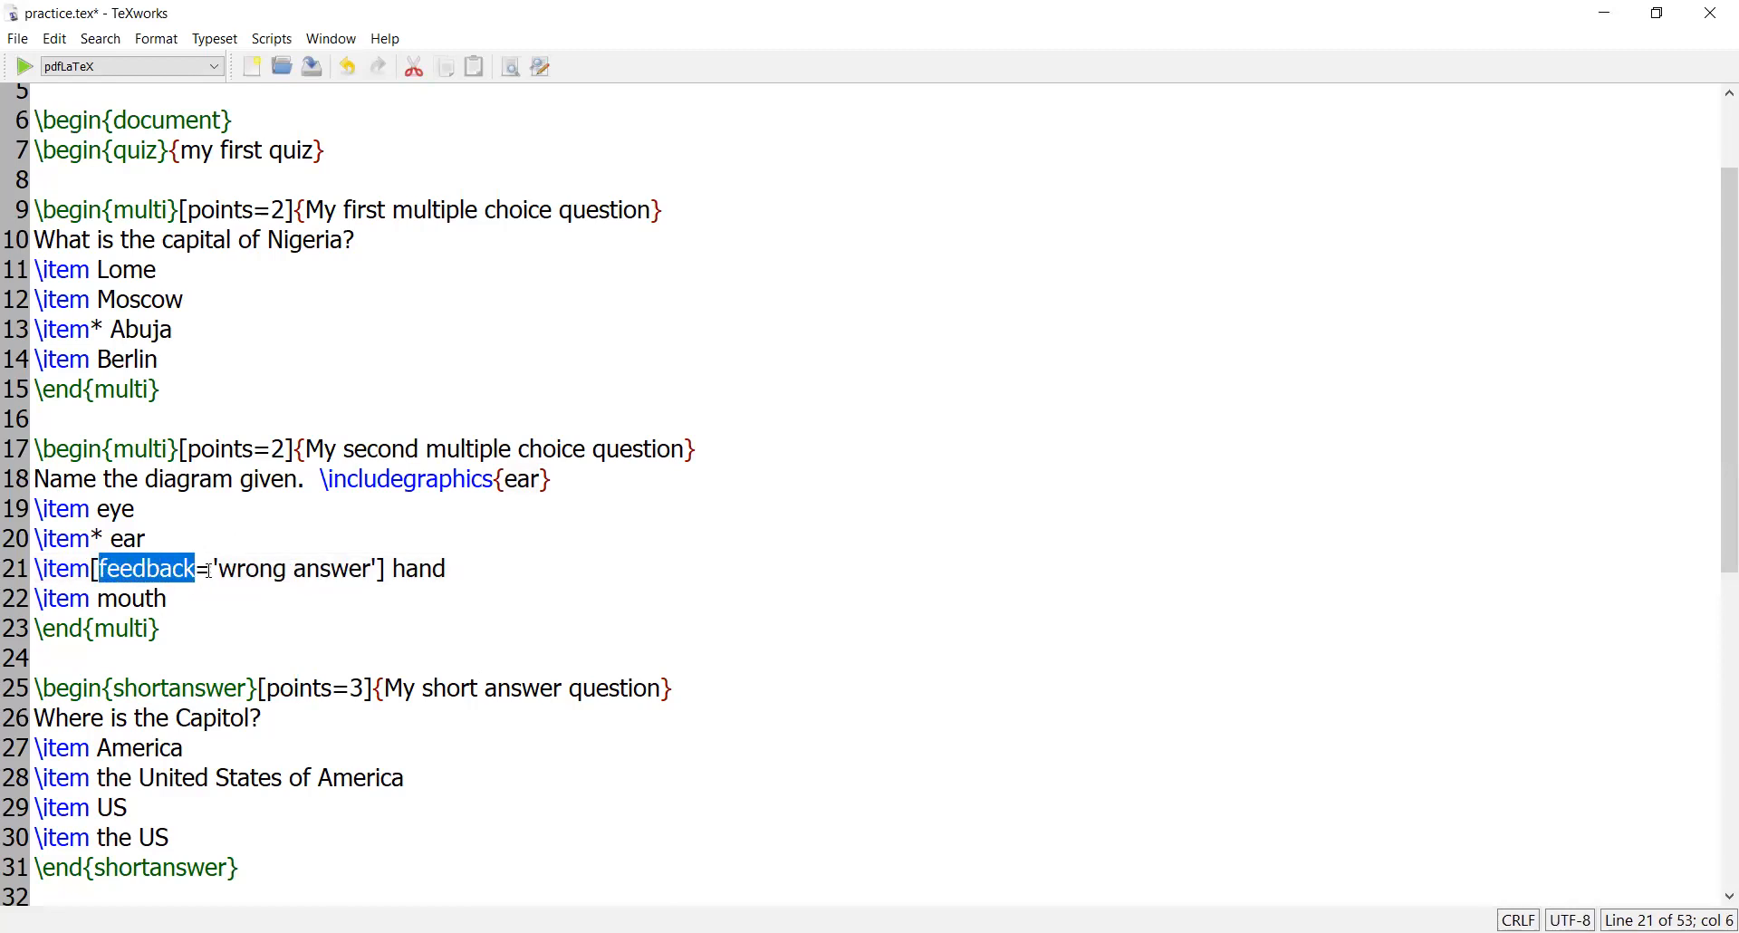
left_click_drag(218, 569, 372, 570)
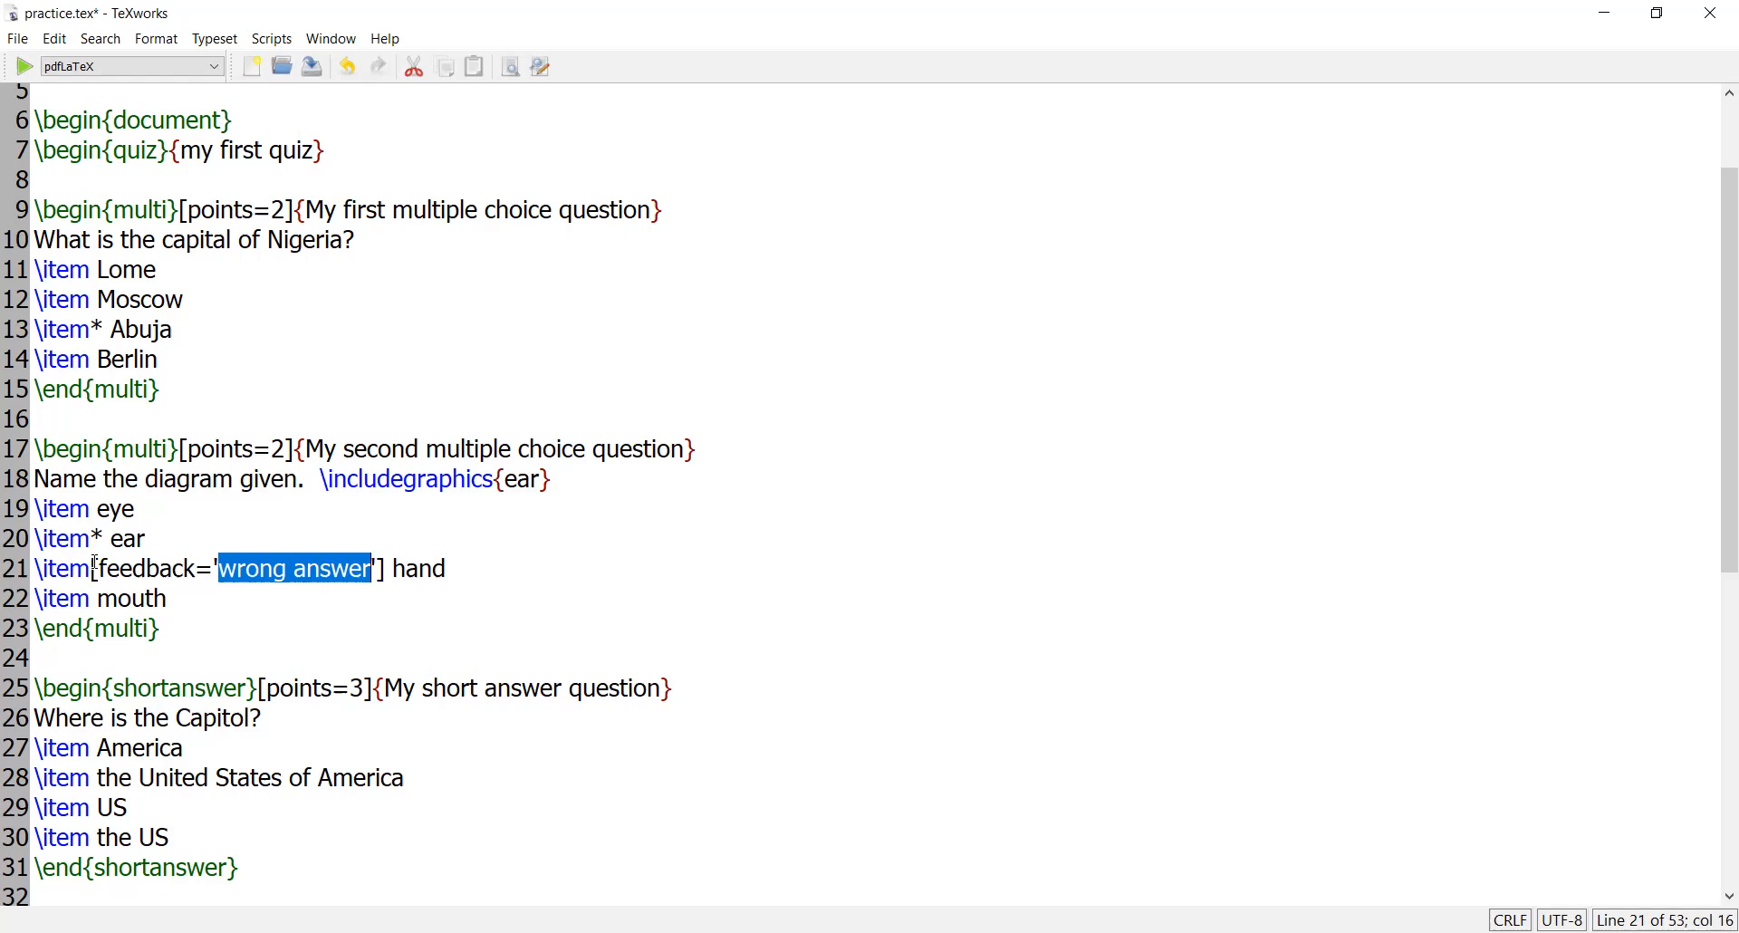
left_click(225, 566)
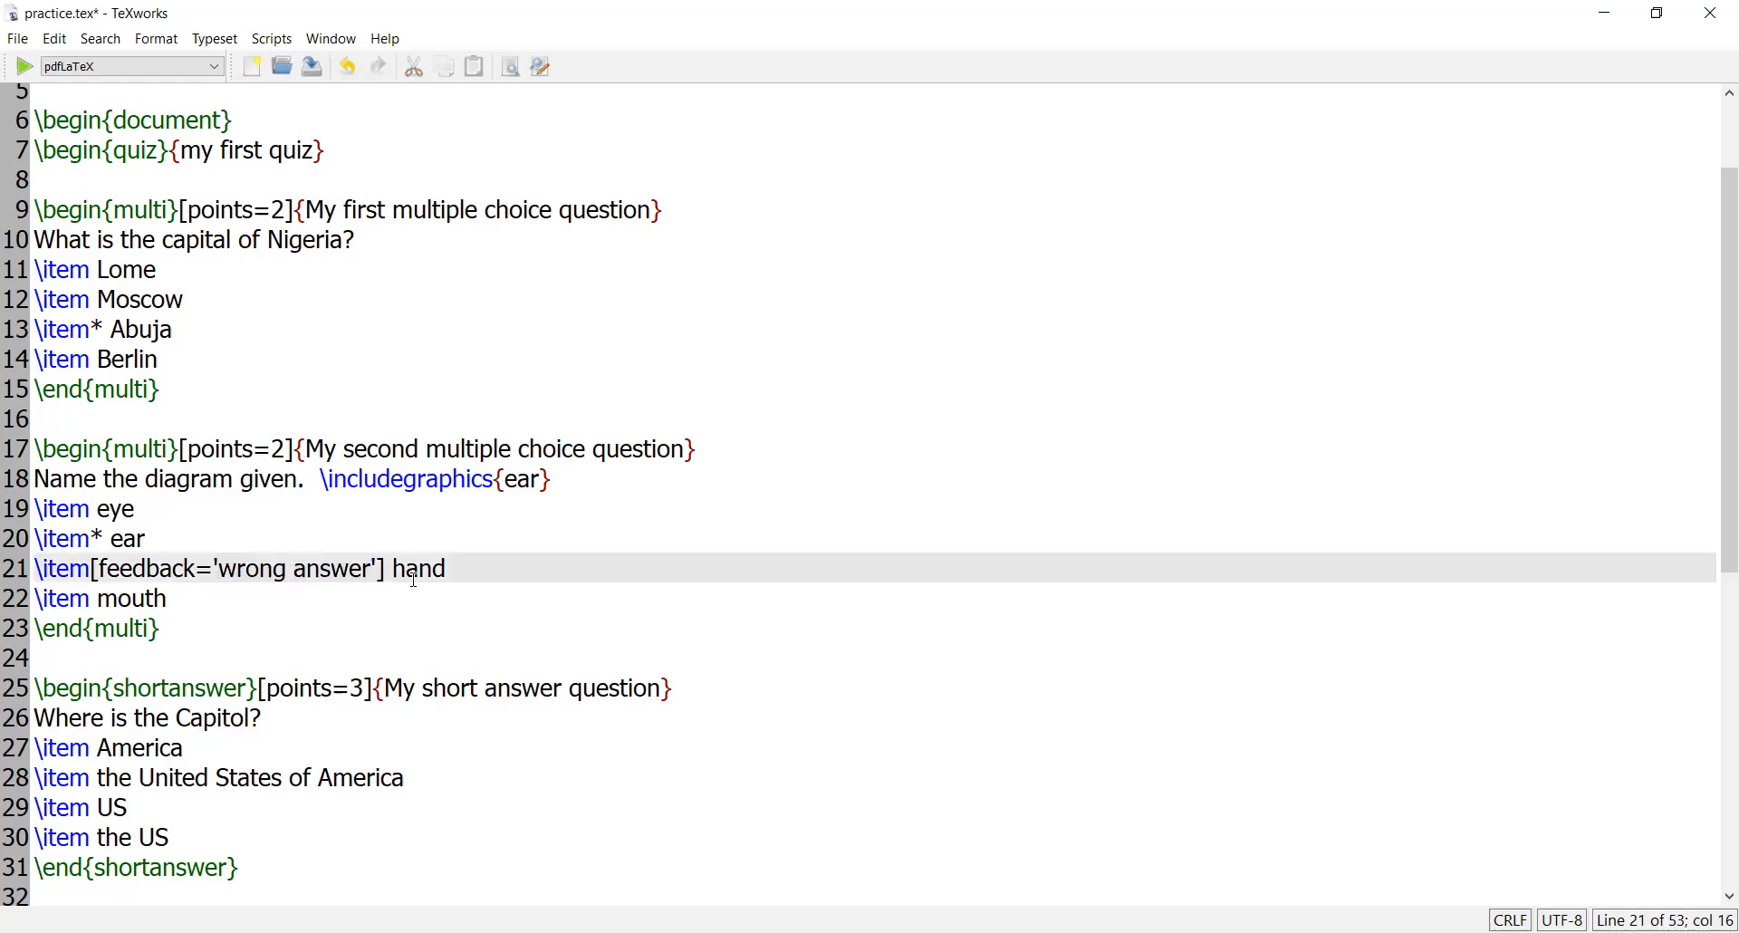
left_click_drag(1712, 388, 830, 423)
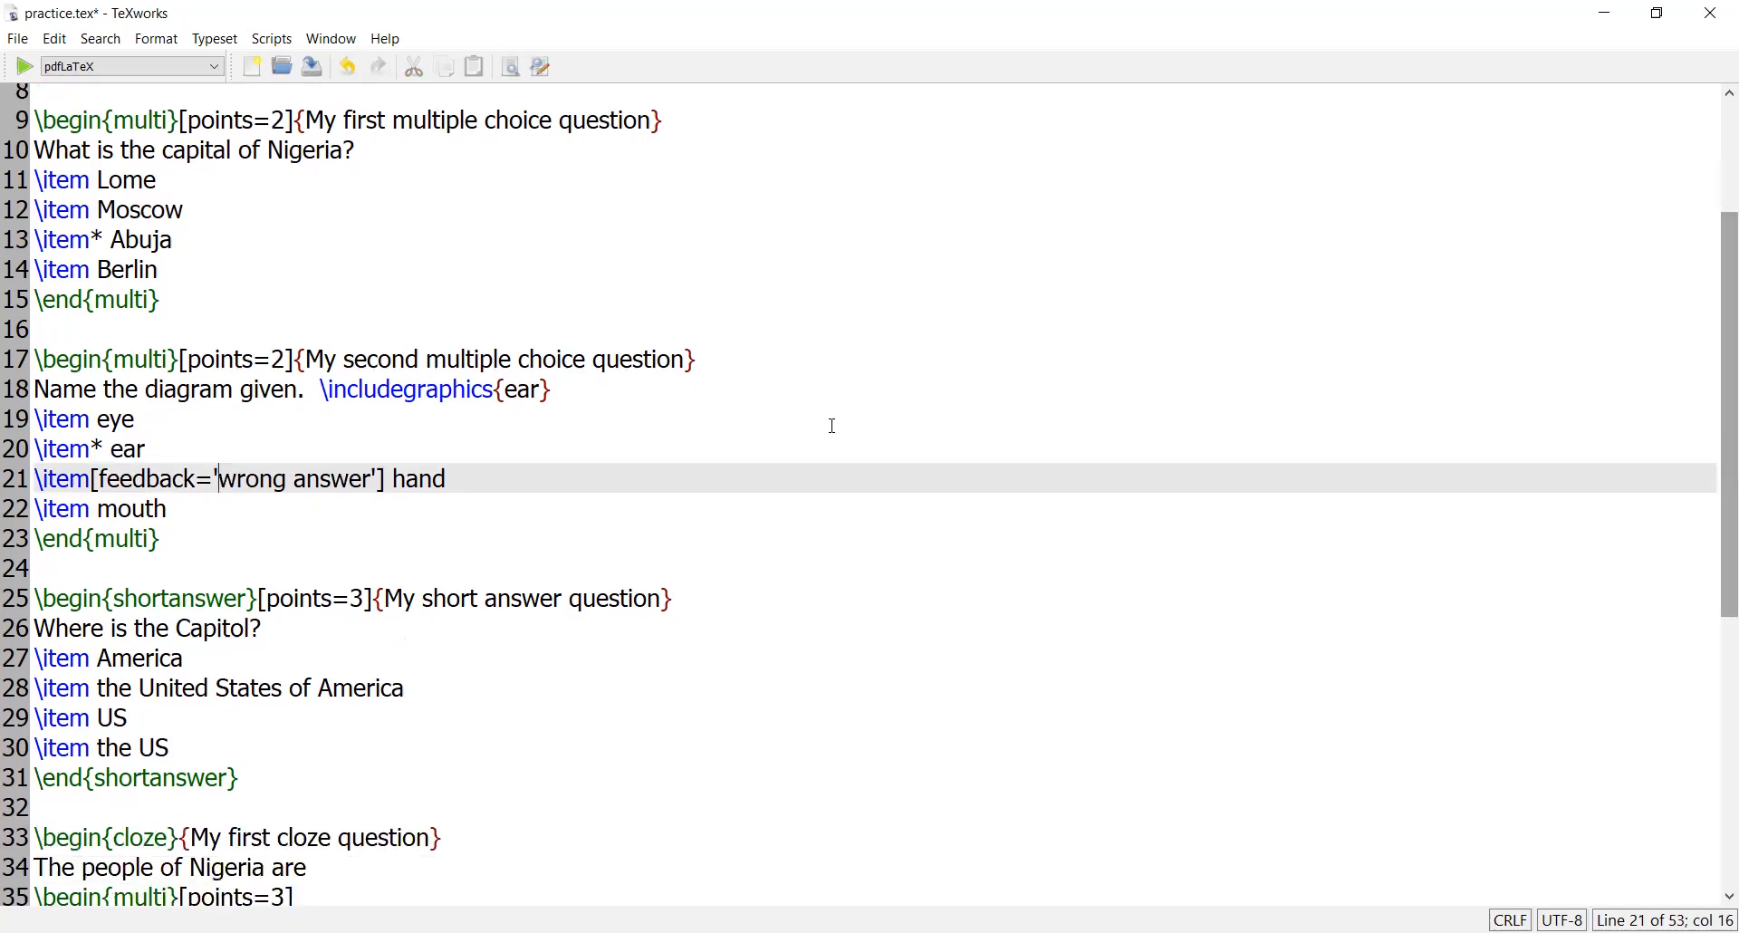
left_click_drag(164, 539, 27, 544)
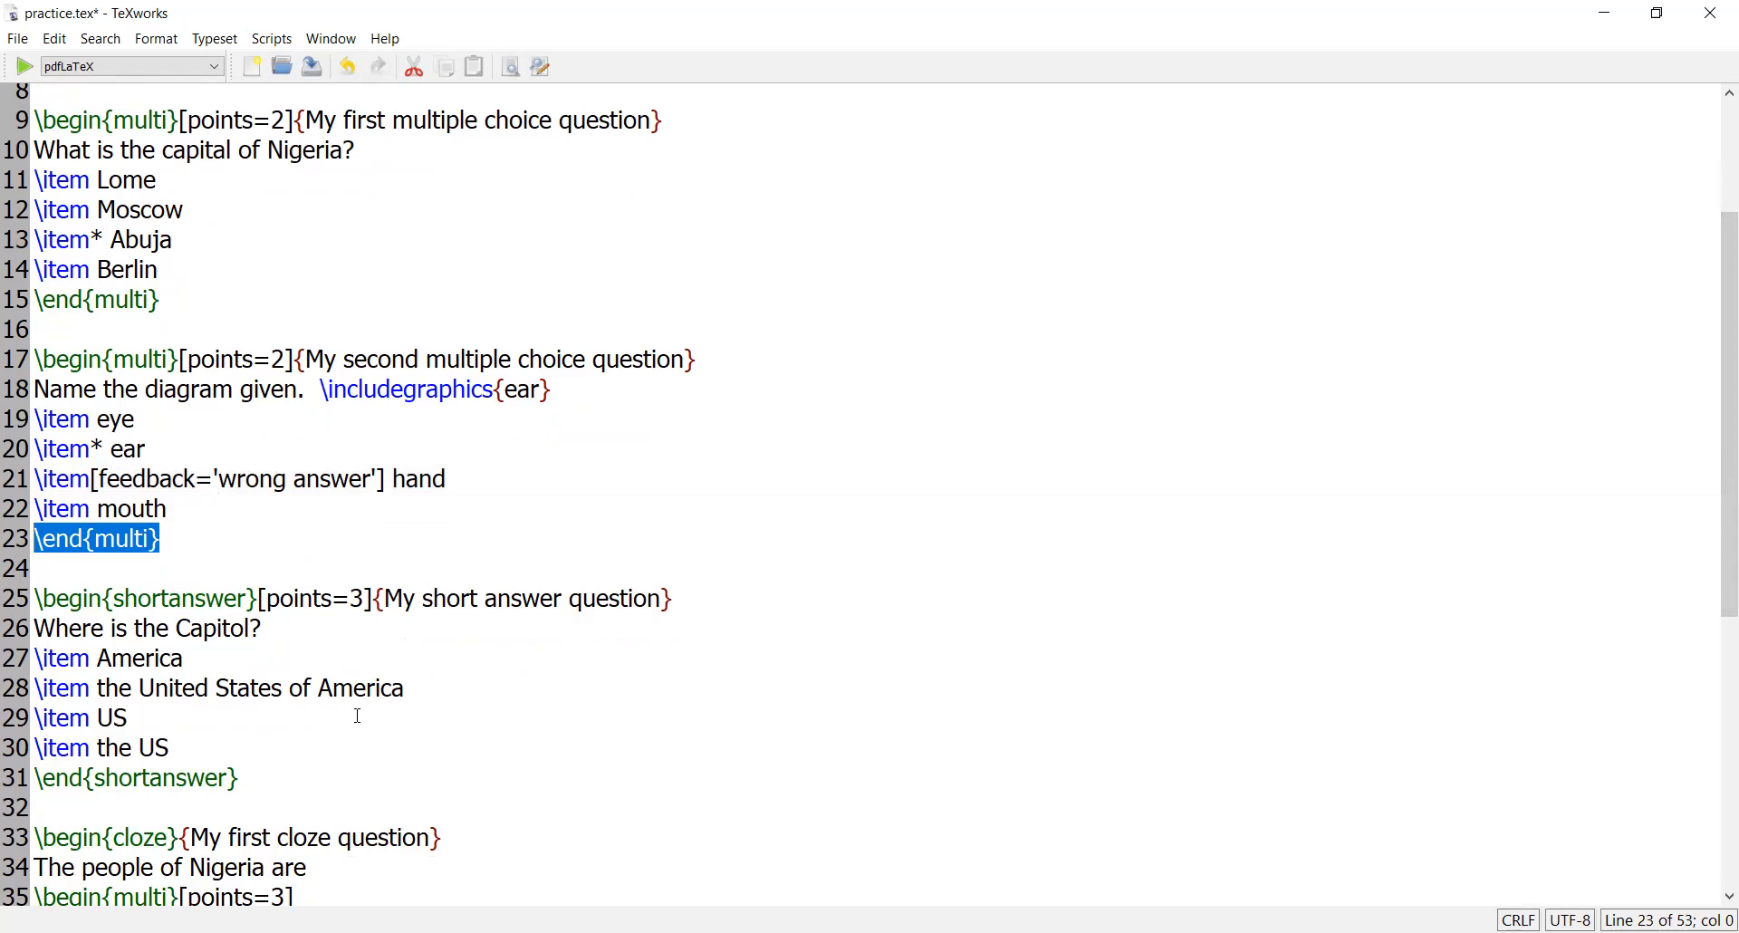
Examine the short answer question's title and its question text in the shortanswer environment
left_click_drag(1722, 542, 1716, 629)
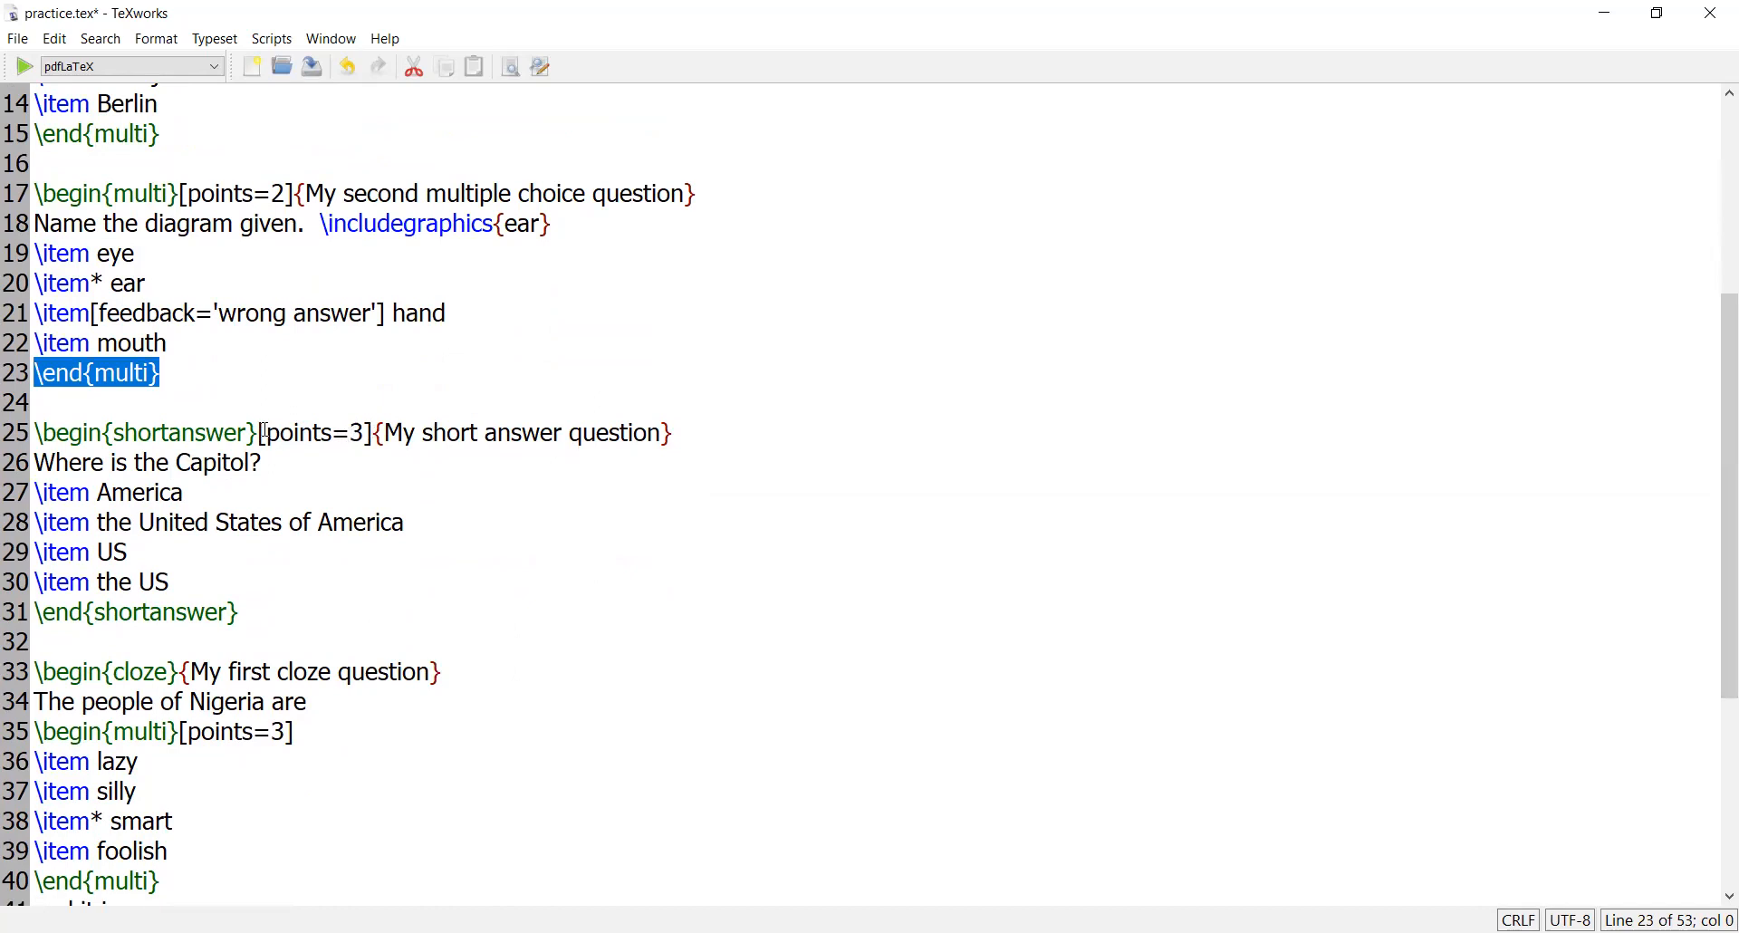
left_click_drag(662, 433, 387, 434)
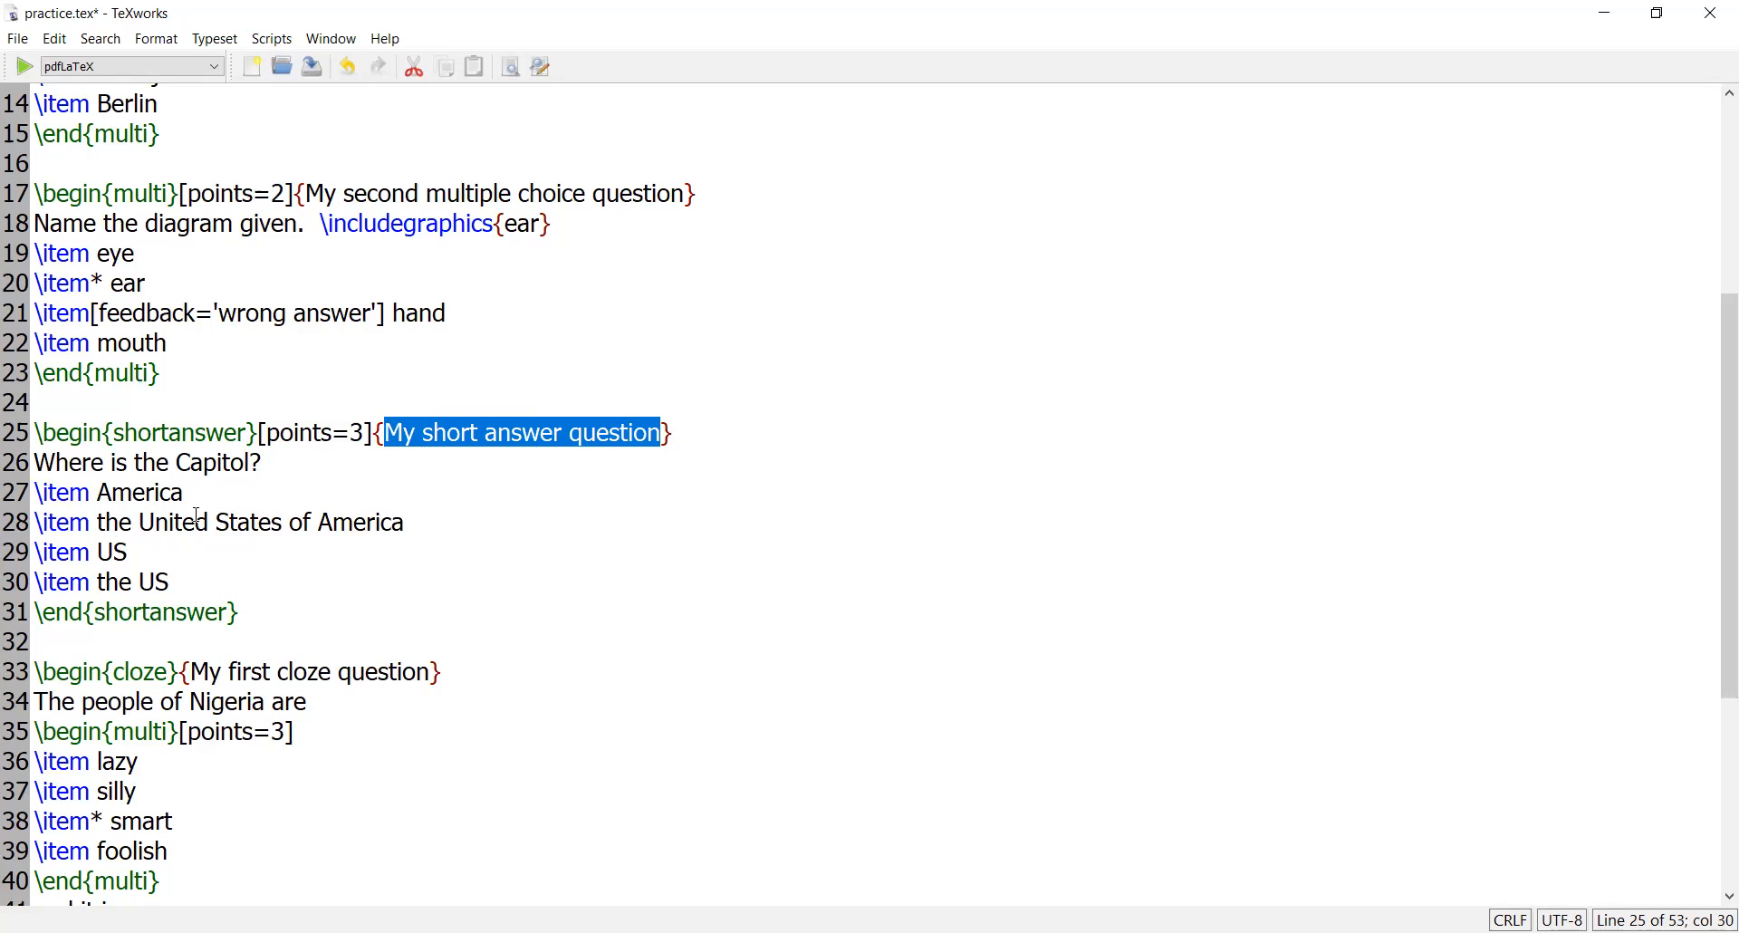
left_click_drag(275, 463, 34, 466)
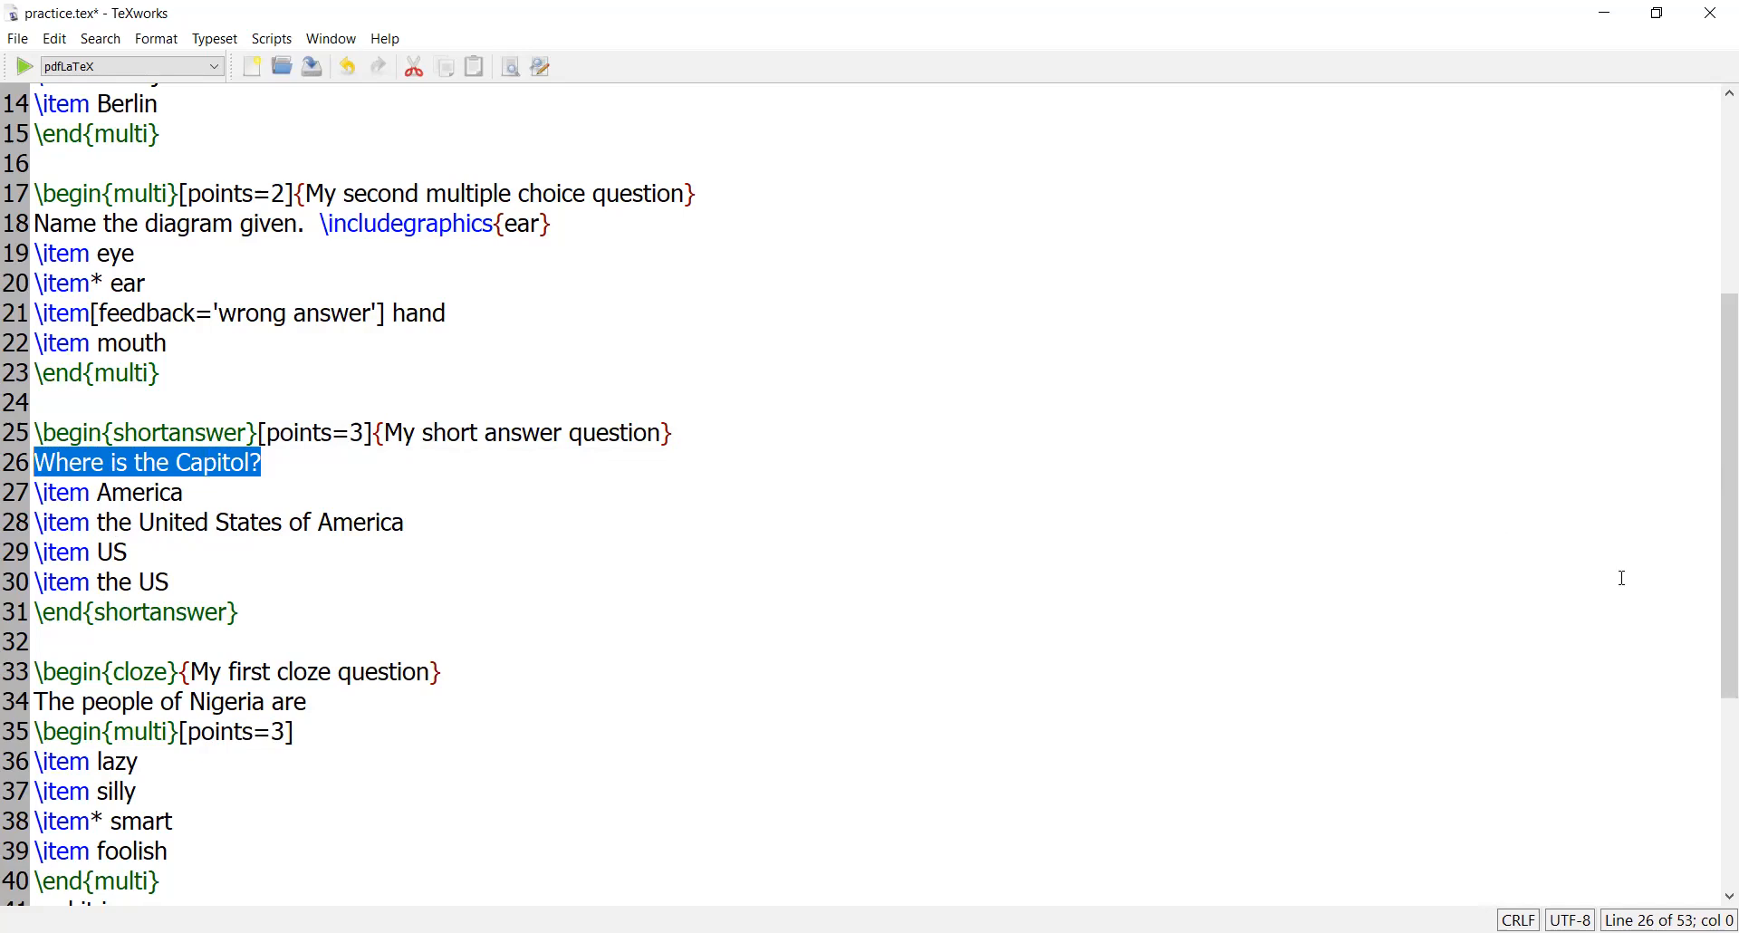
Examine the cloze question's title, its closing \end{cloze} line and its opening sentence text
left_click_drag(1713, 634, 1715, 784)
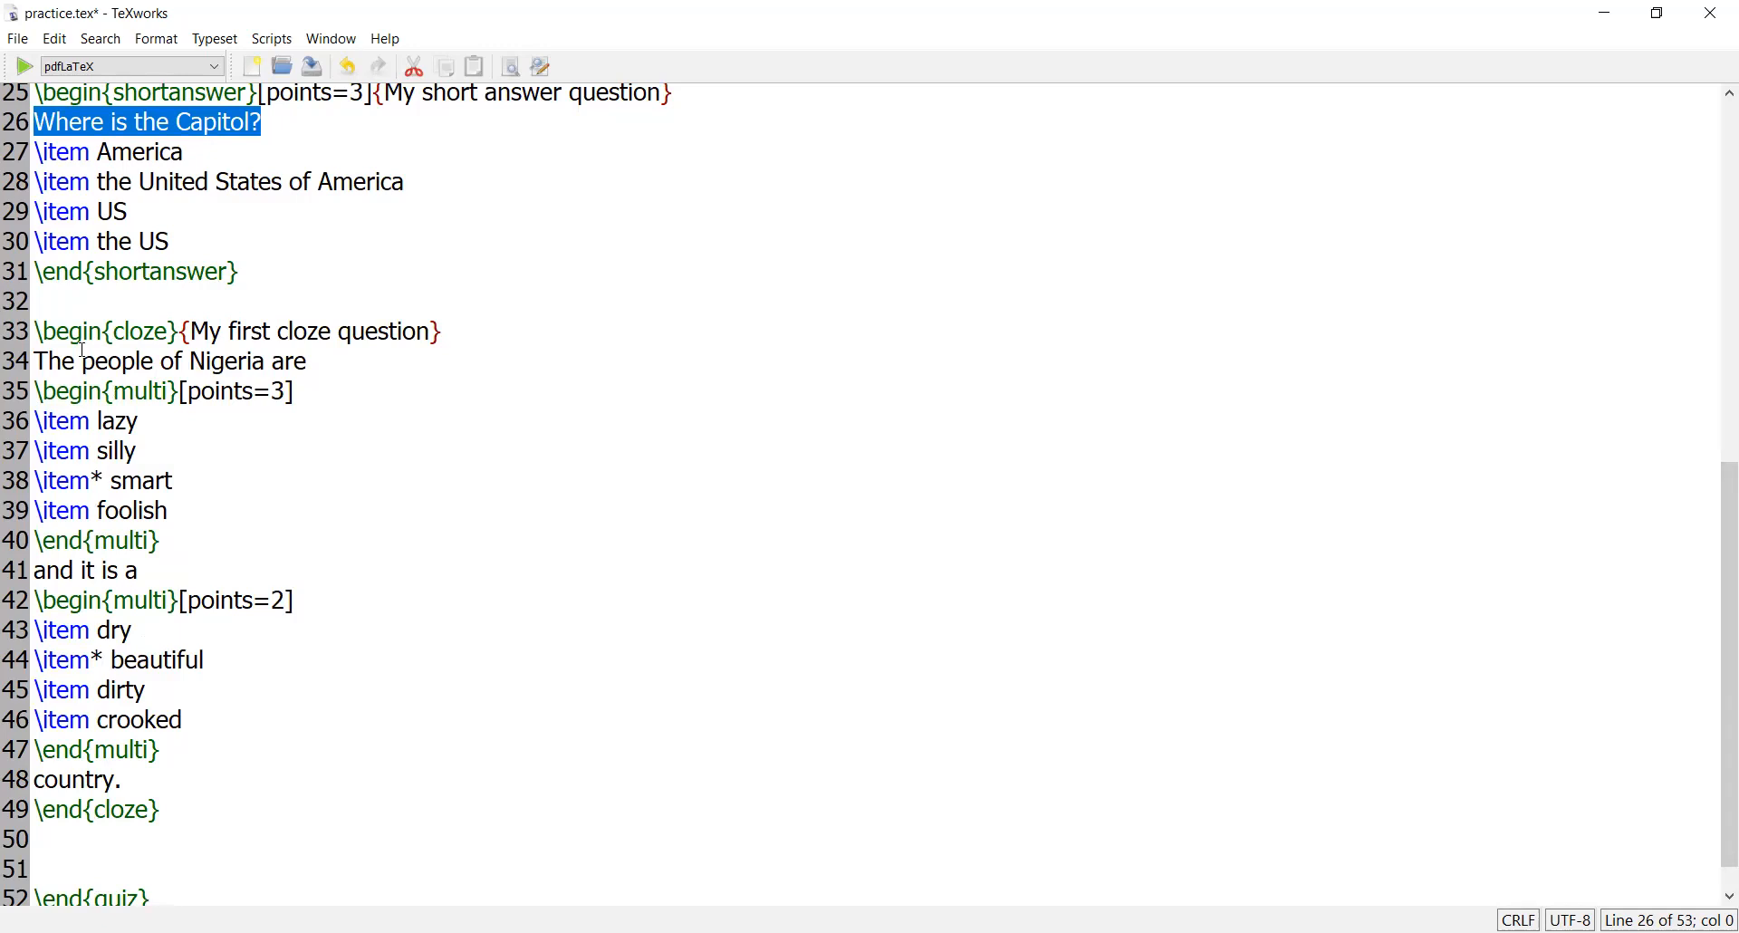
left_click_drag(36, 332, 458, 325)
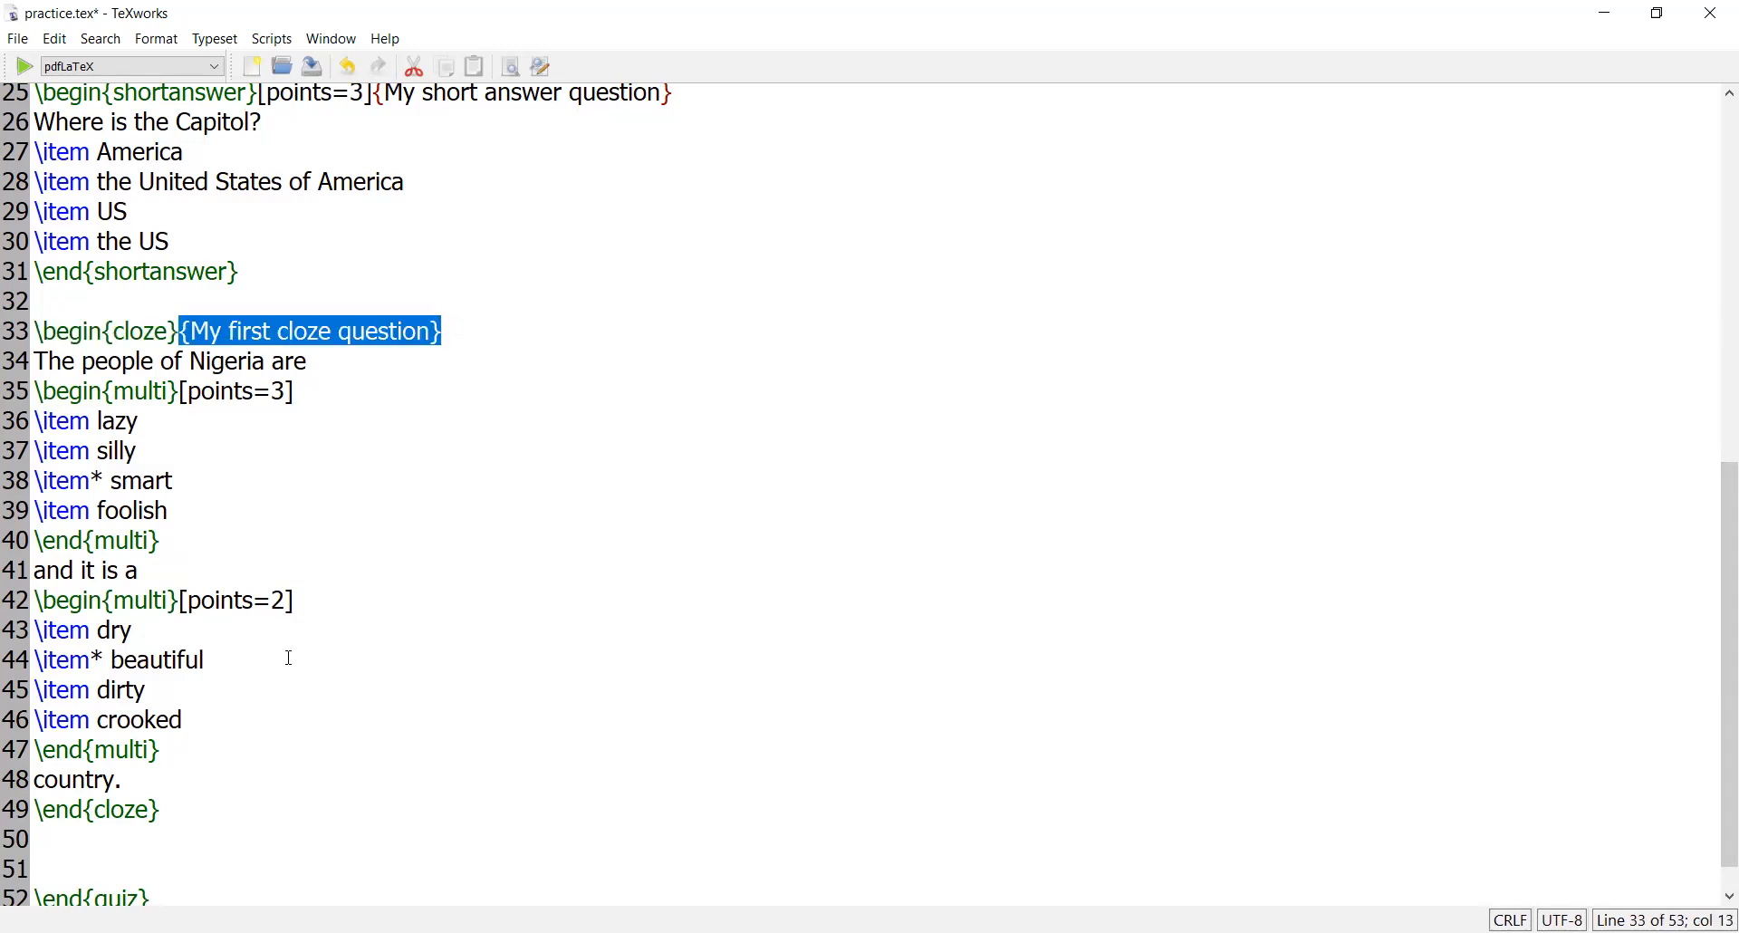
left_click_drag(177, 809, 29, 811)
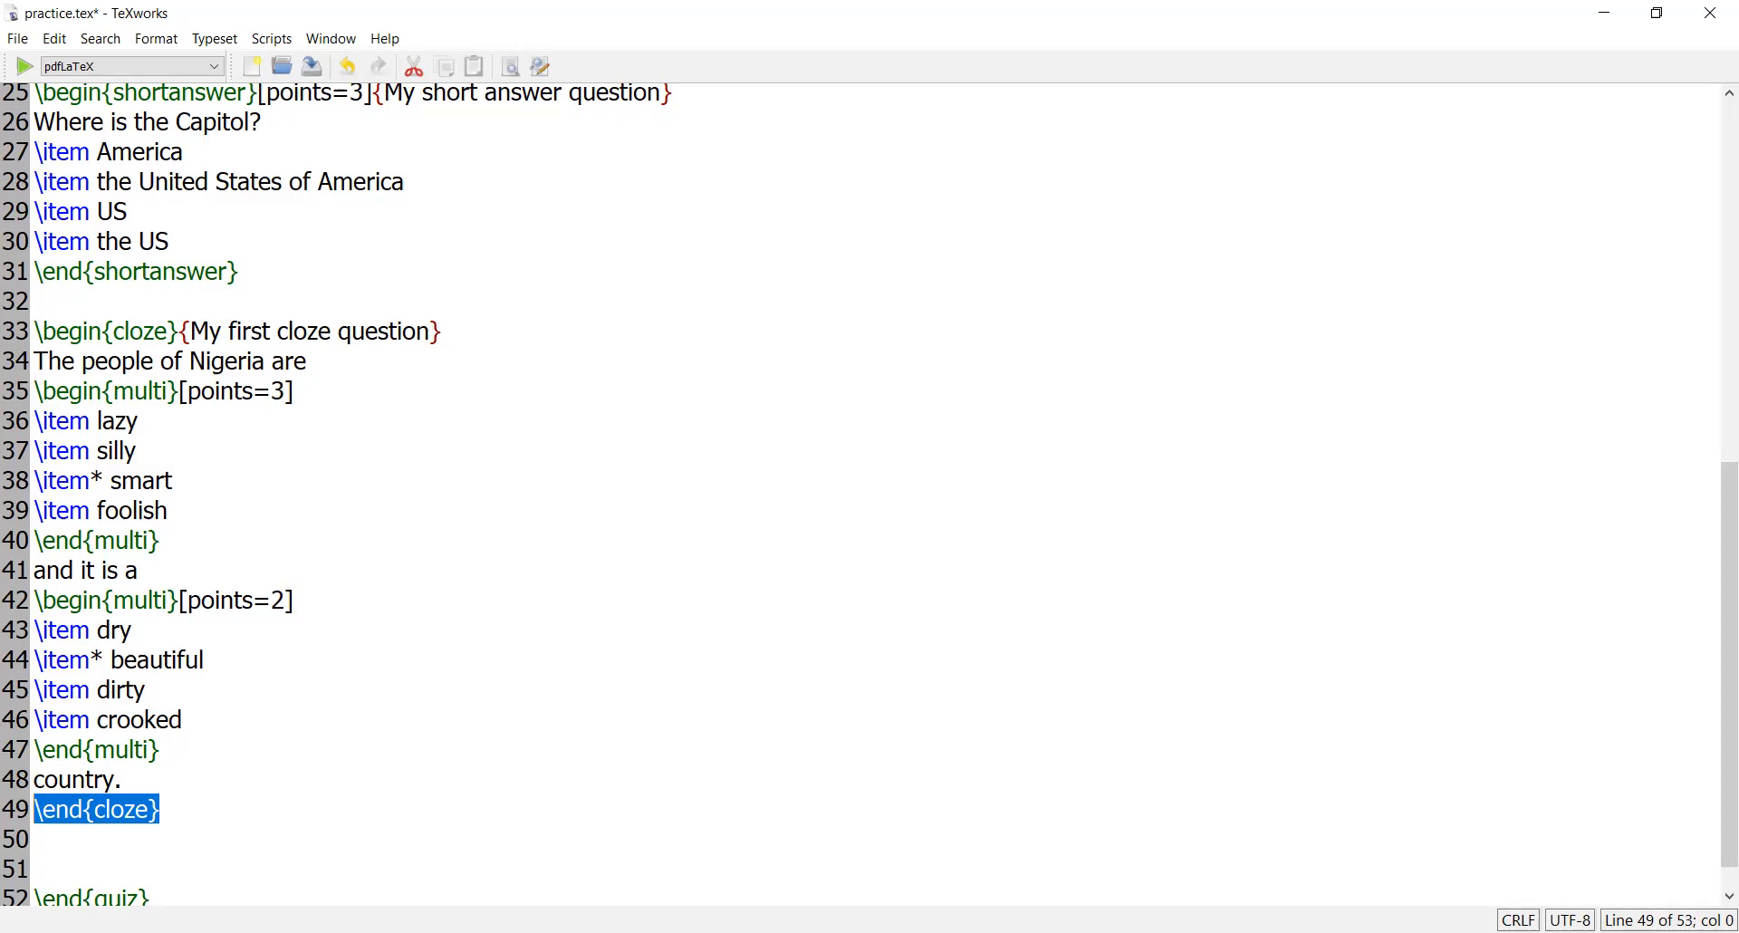
left_click(313, 363)
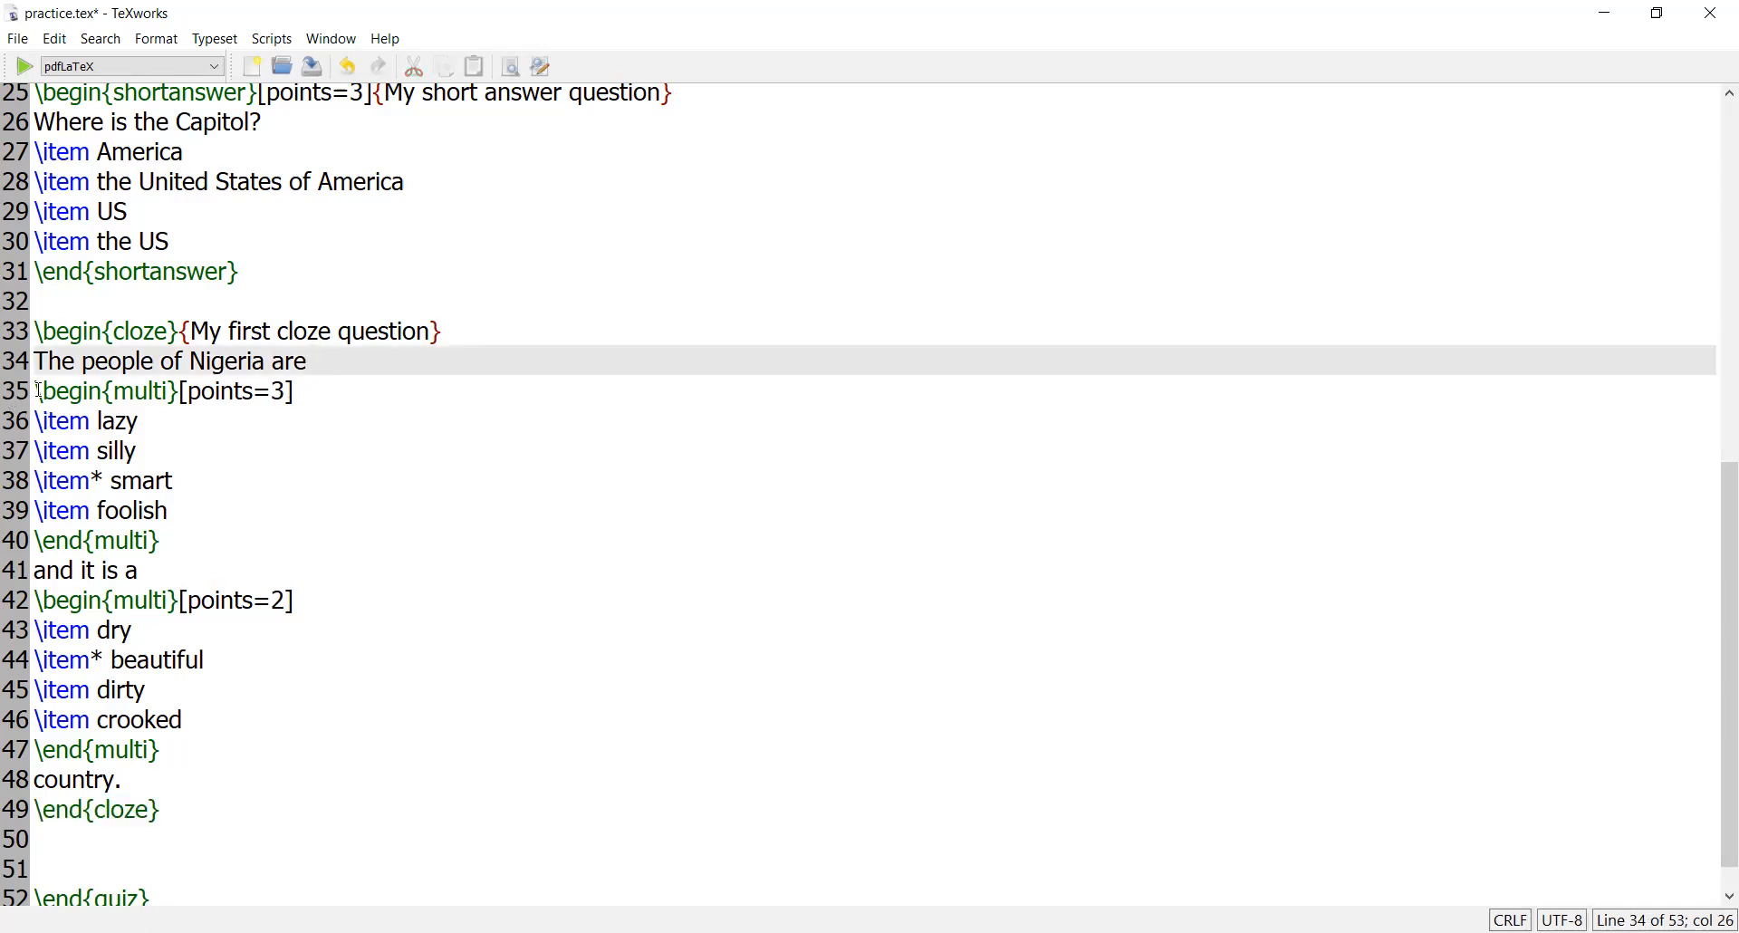
Examine the first multi block inside the cloze question, including its points option, the asterisk before "smart" and the closing line
left_click_drag(39, 392, 173, 545)
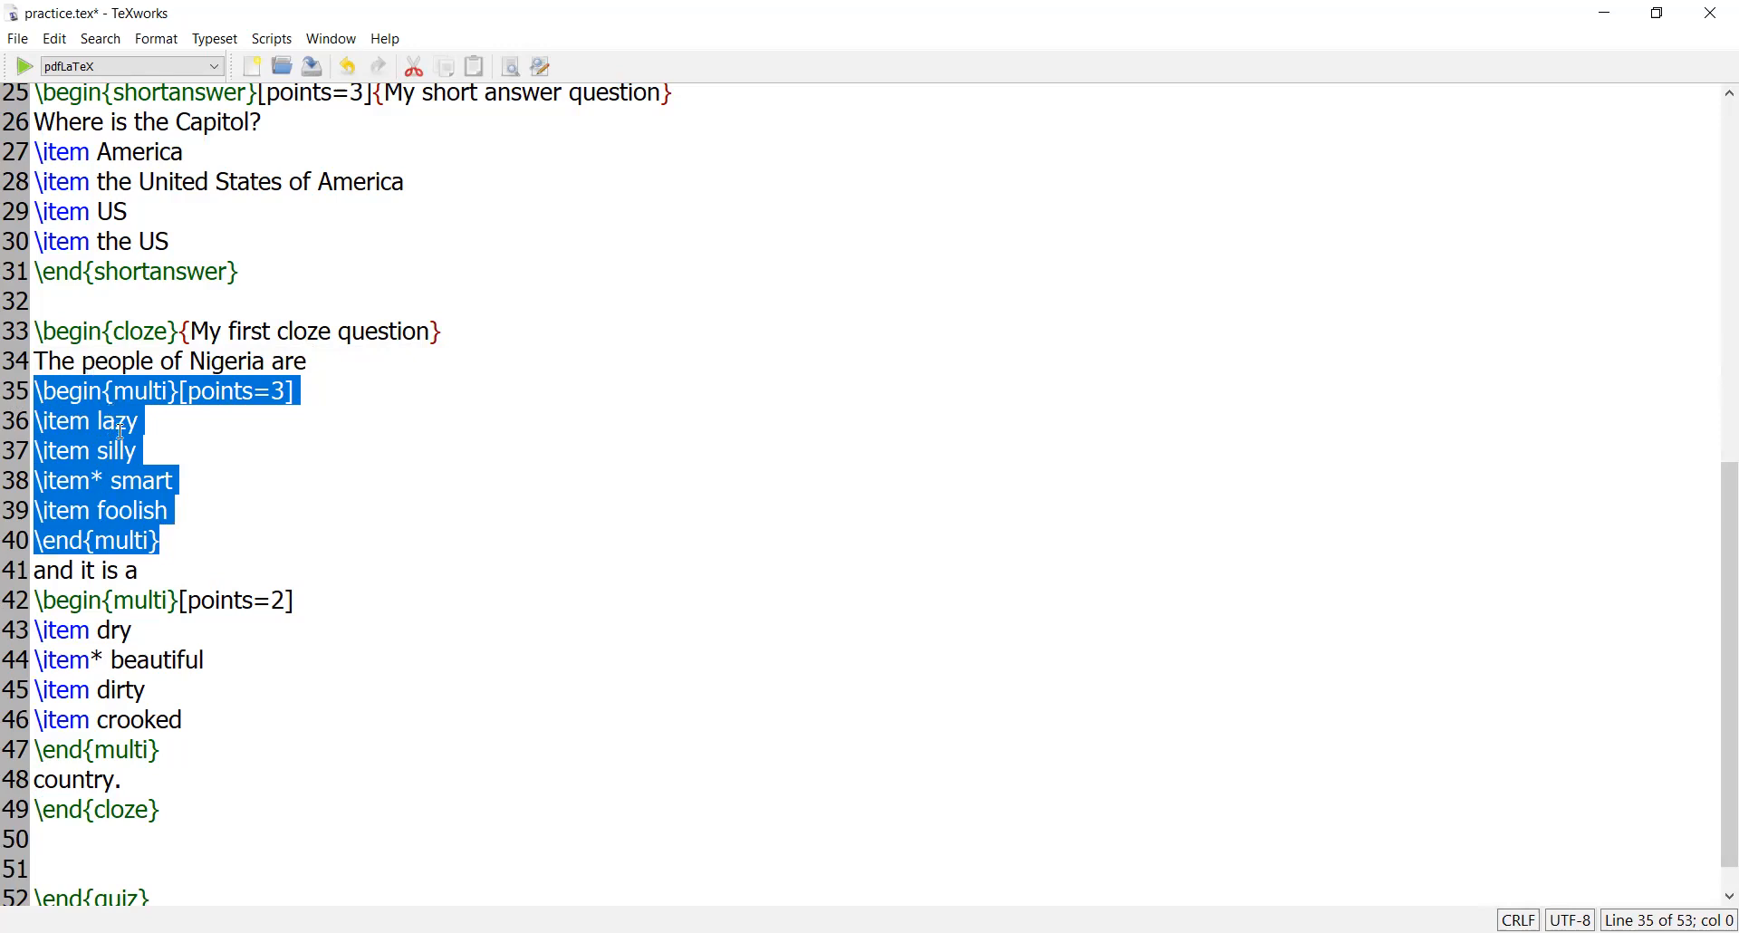
left_click(149, 392)
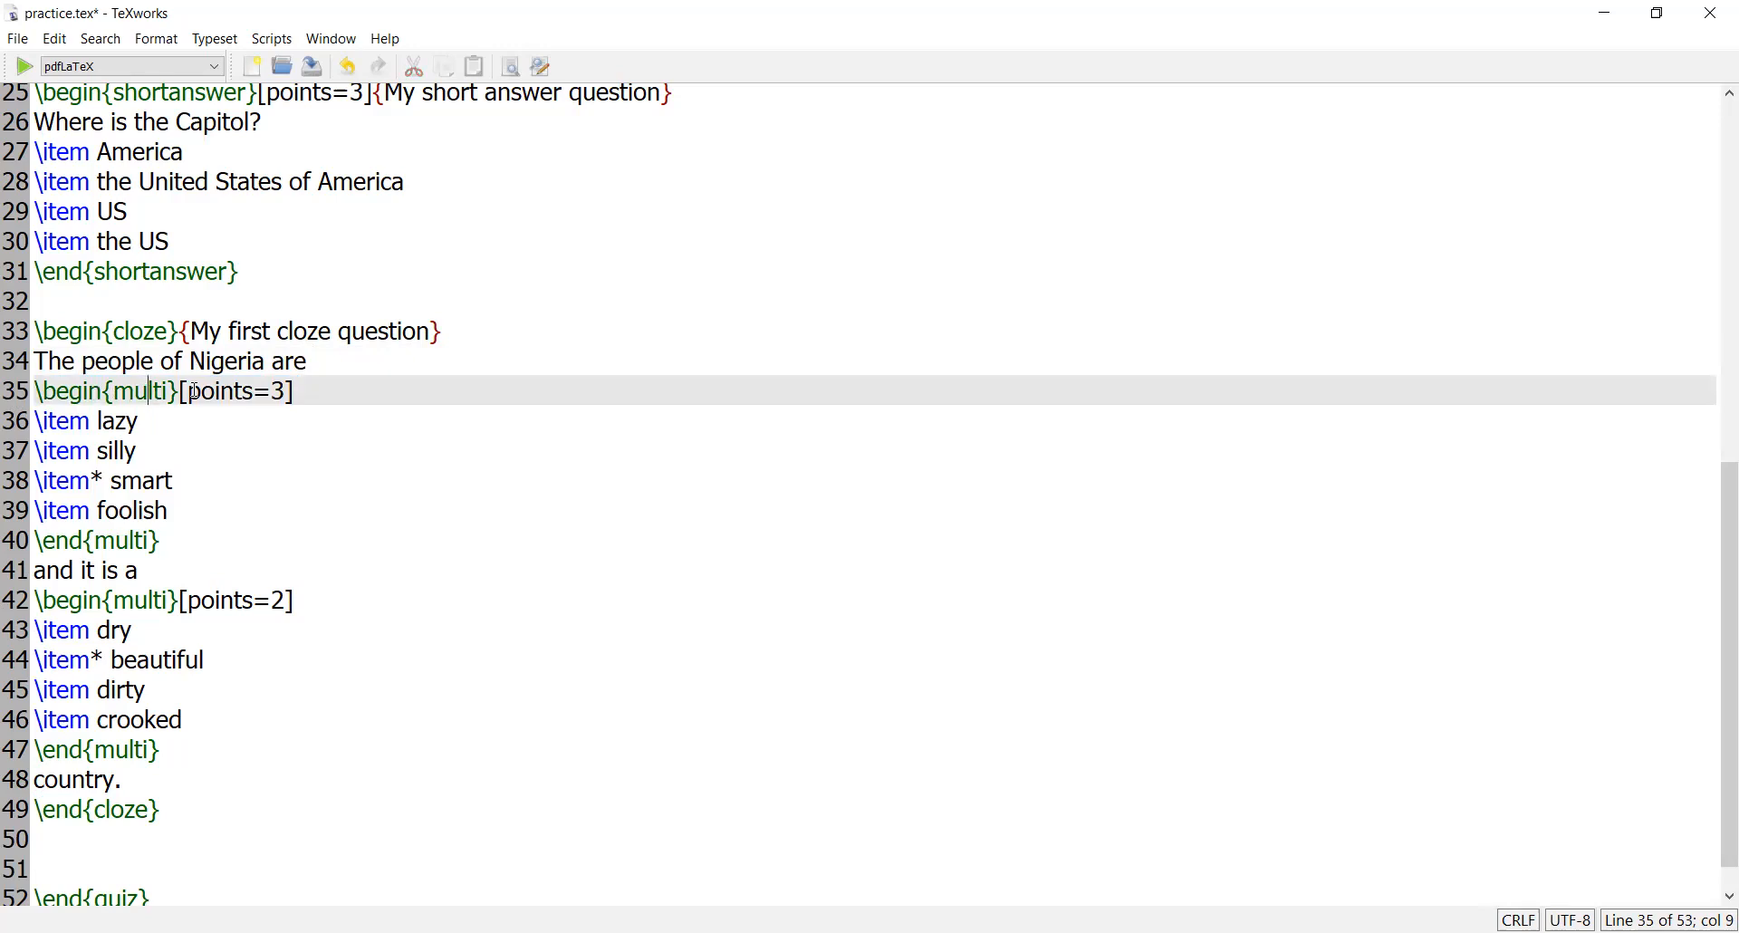
left_click_drag(195, 391, 286, 391)
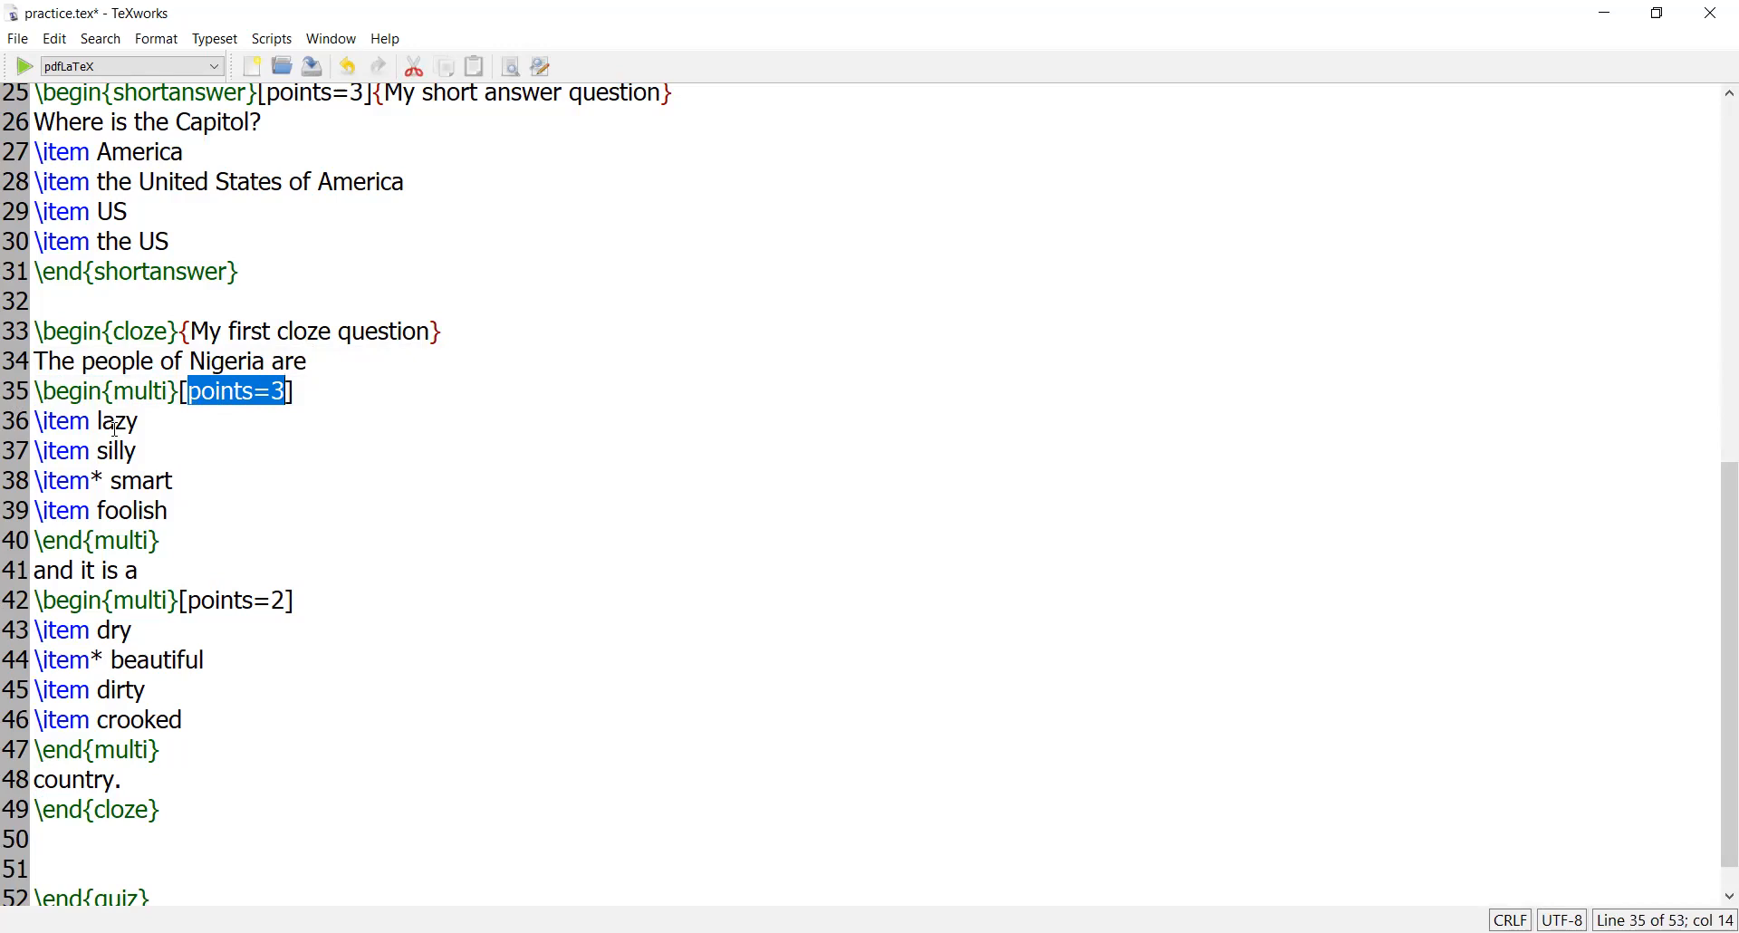
double_click(100, 482)
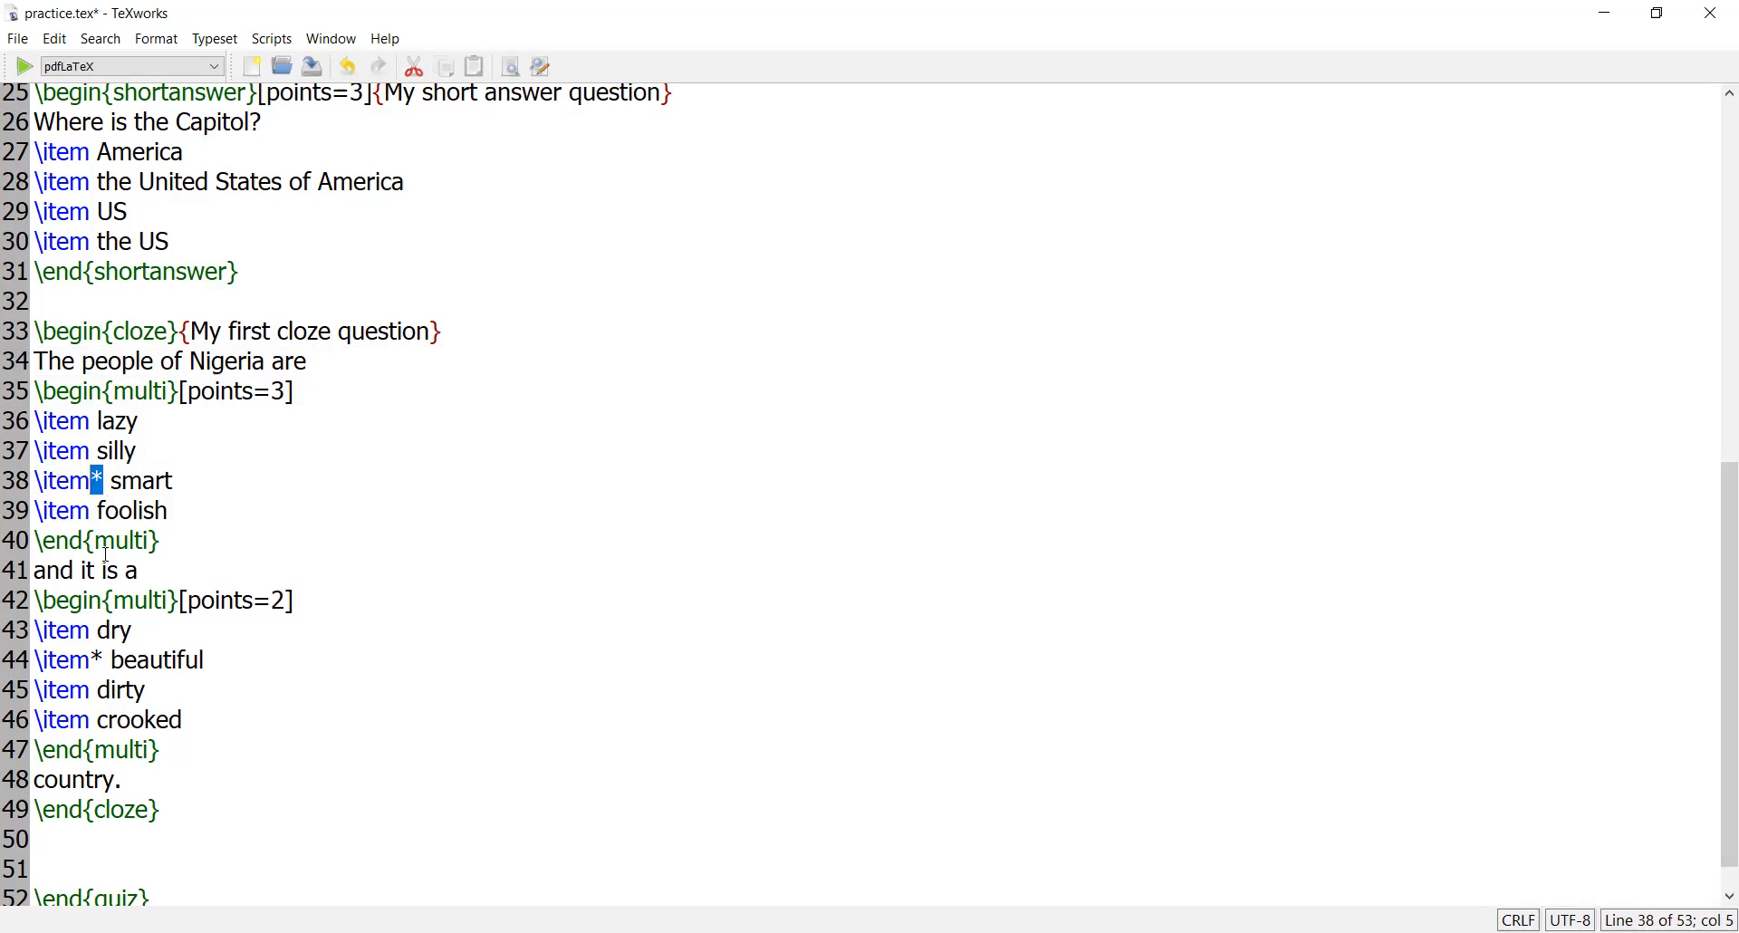
left_click_drag(169, 538, 40, 543)
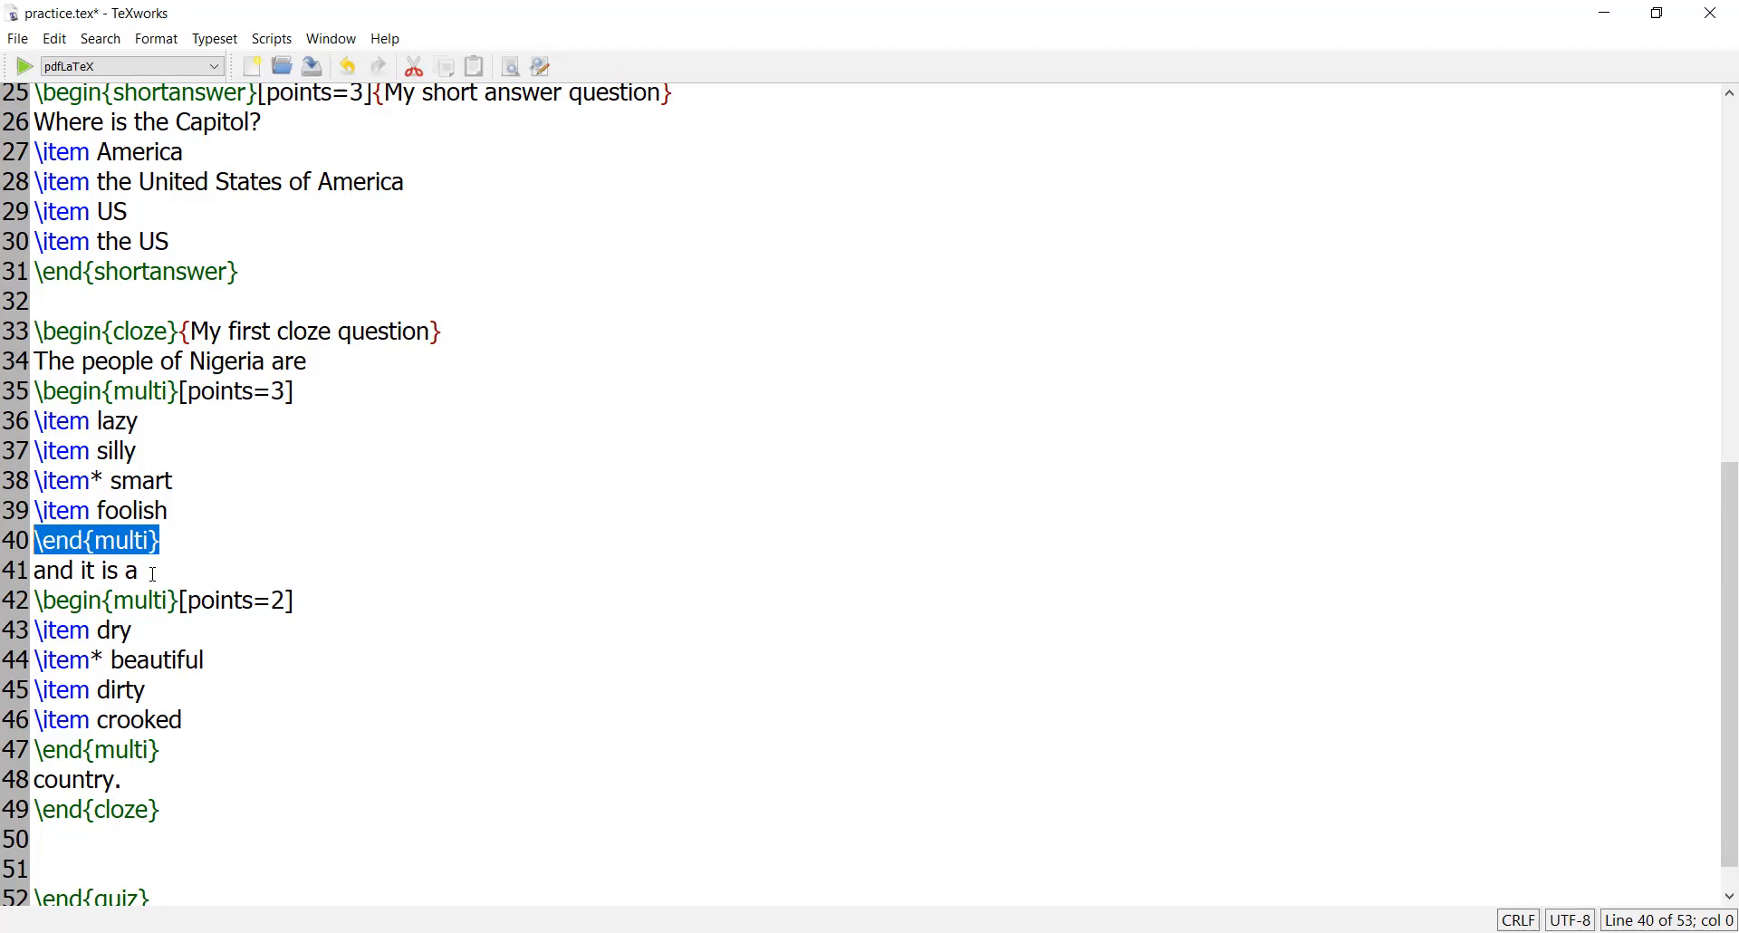
Examine the cloze text "and it is a" and the second multi block with the asterisk before "beautiful"
left_click_drag(154, 575, 119, 572)
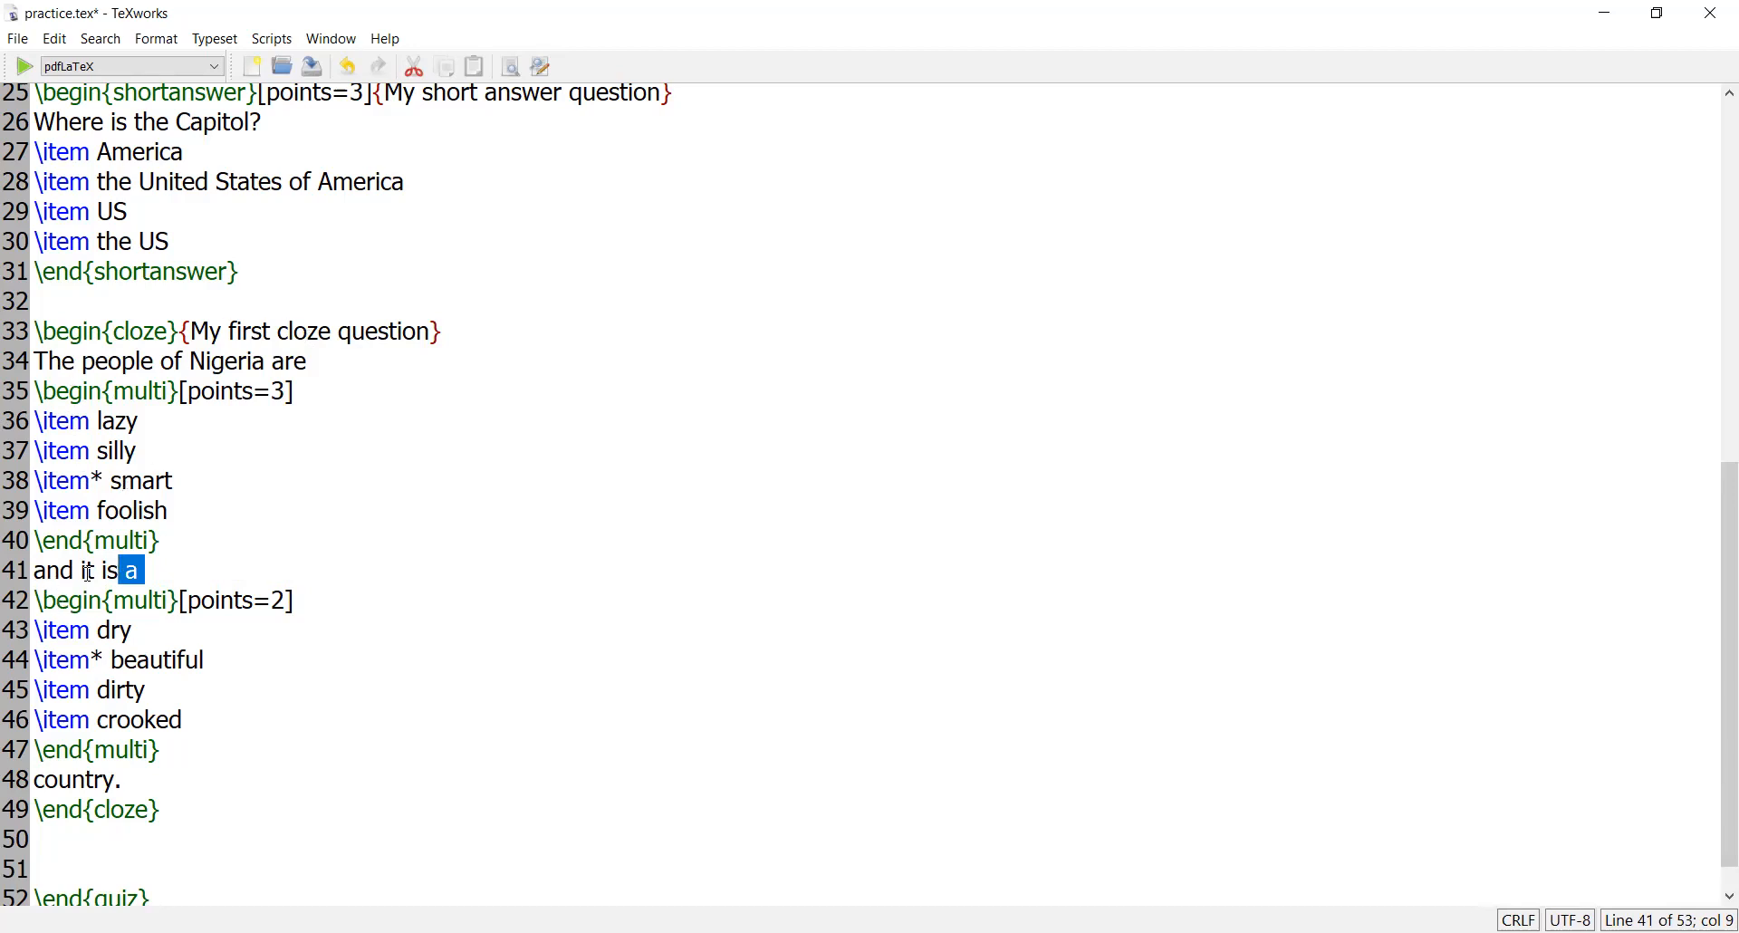
triple_click(36, 599)
left_click_drag(40, 622, 133, 779)
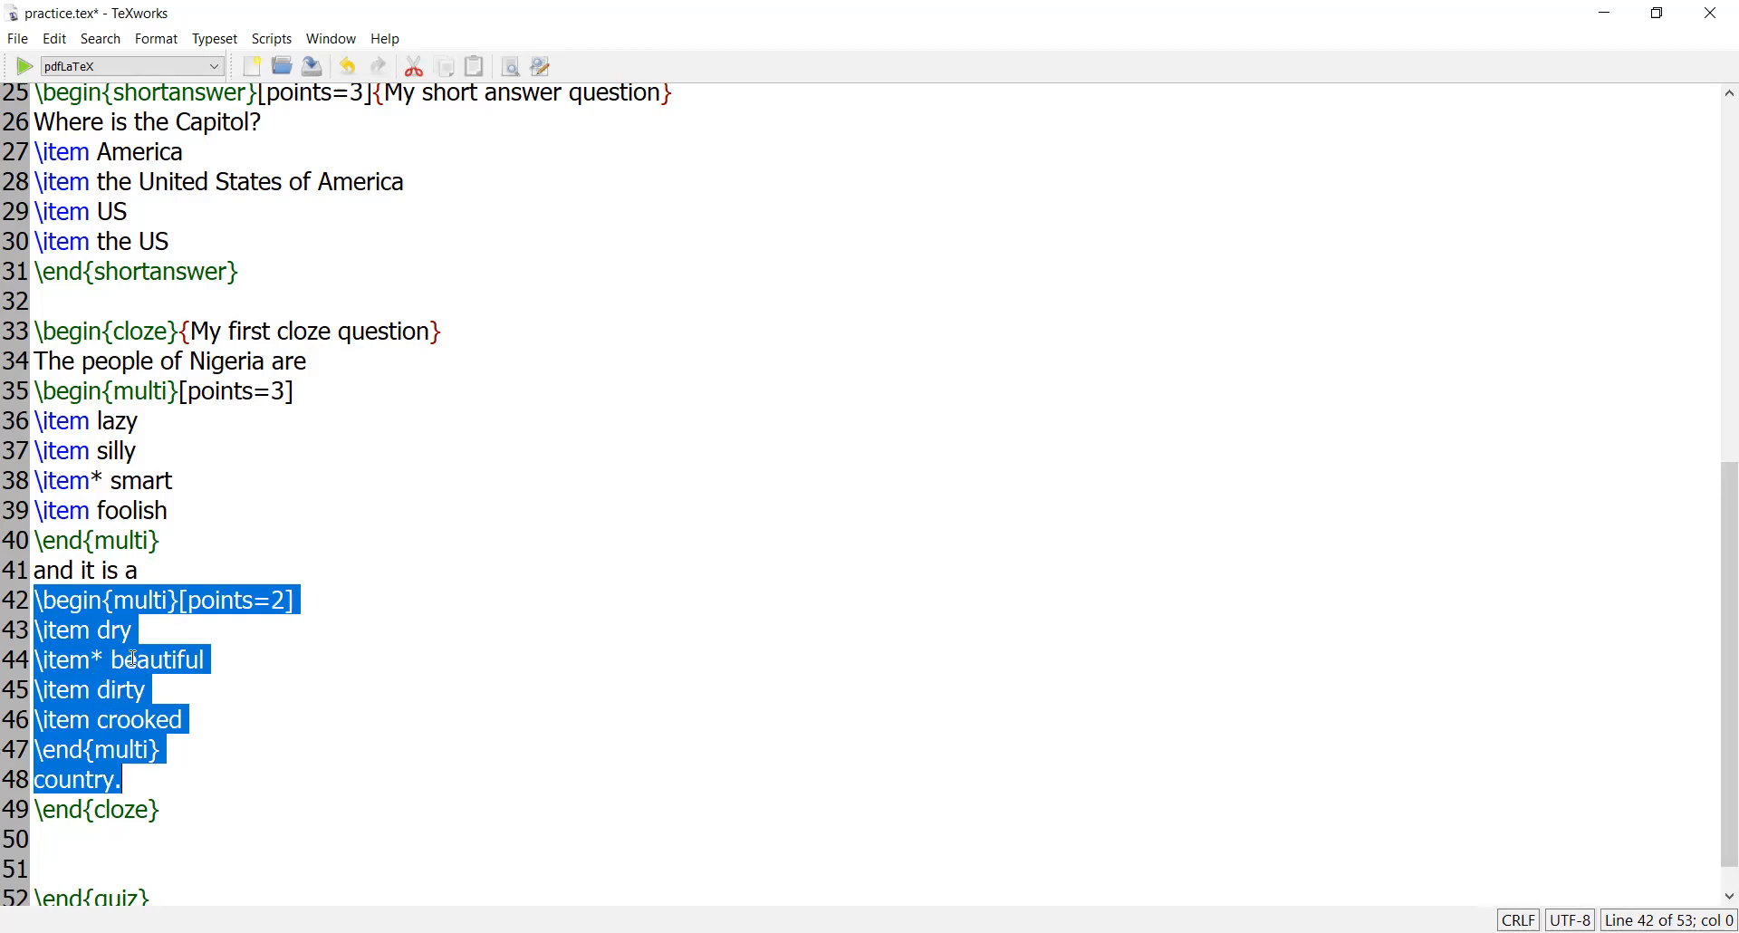
left_click(104, 659)
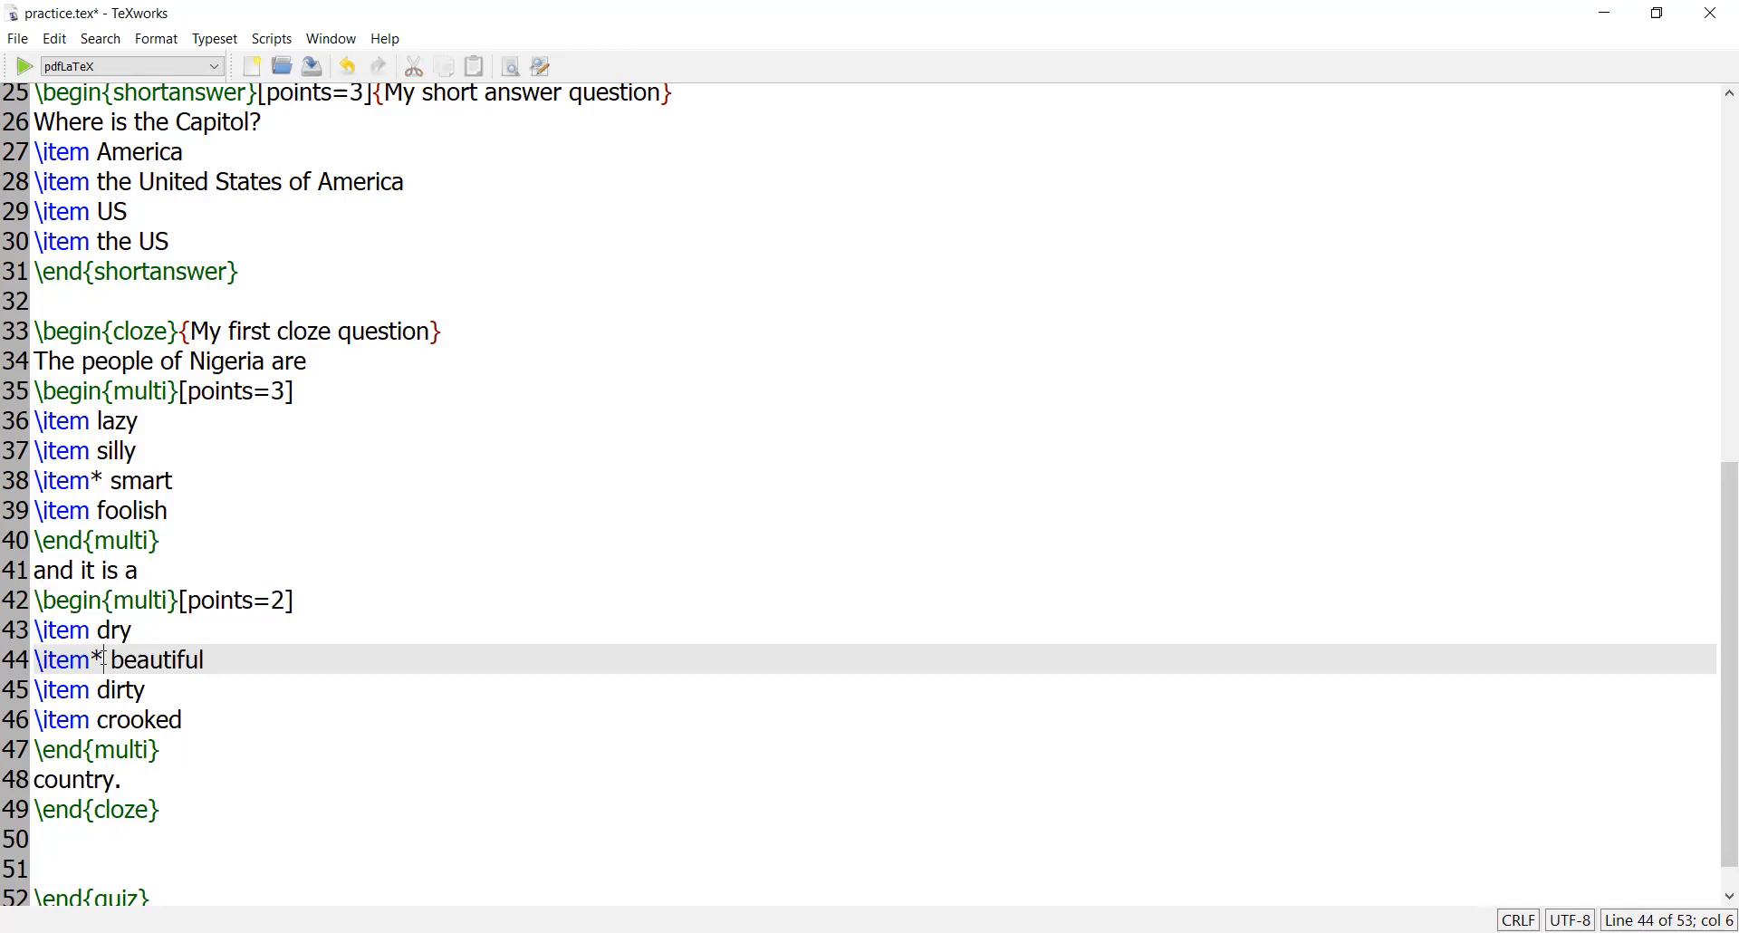
left_click_drag(104, 659, 93, 659)
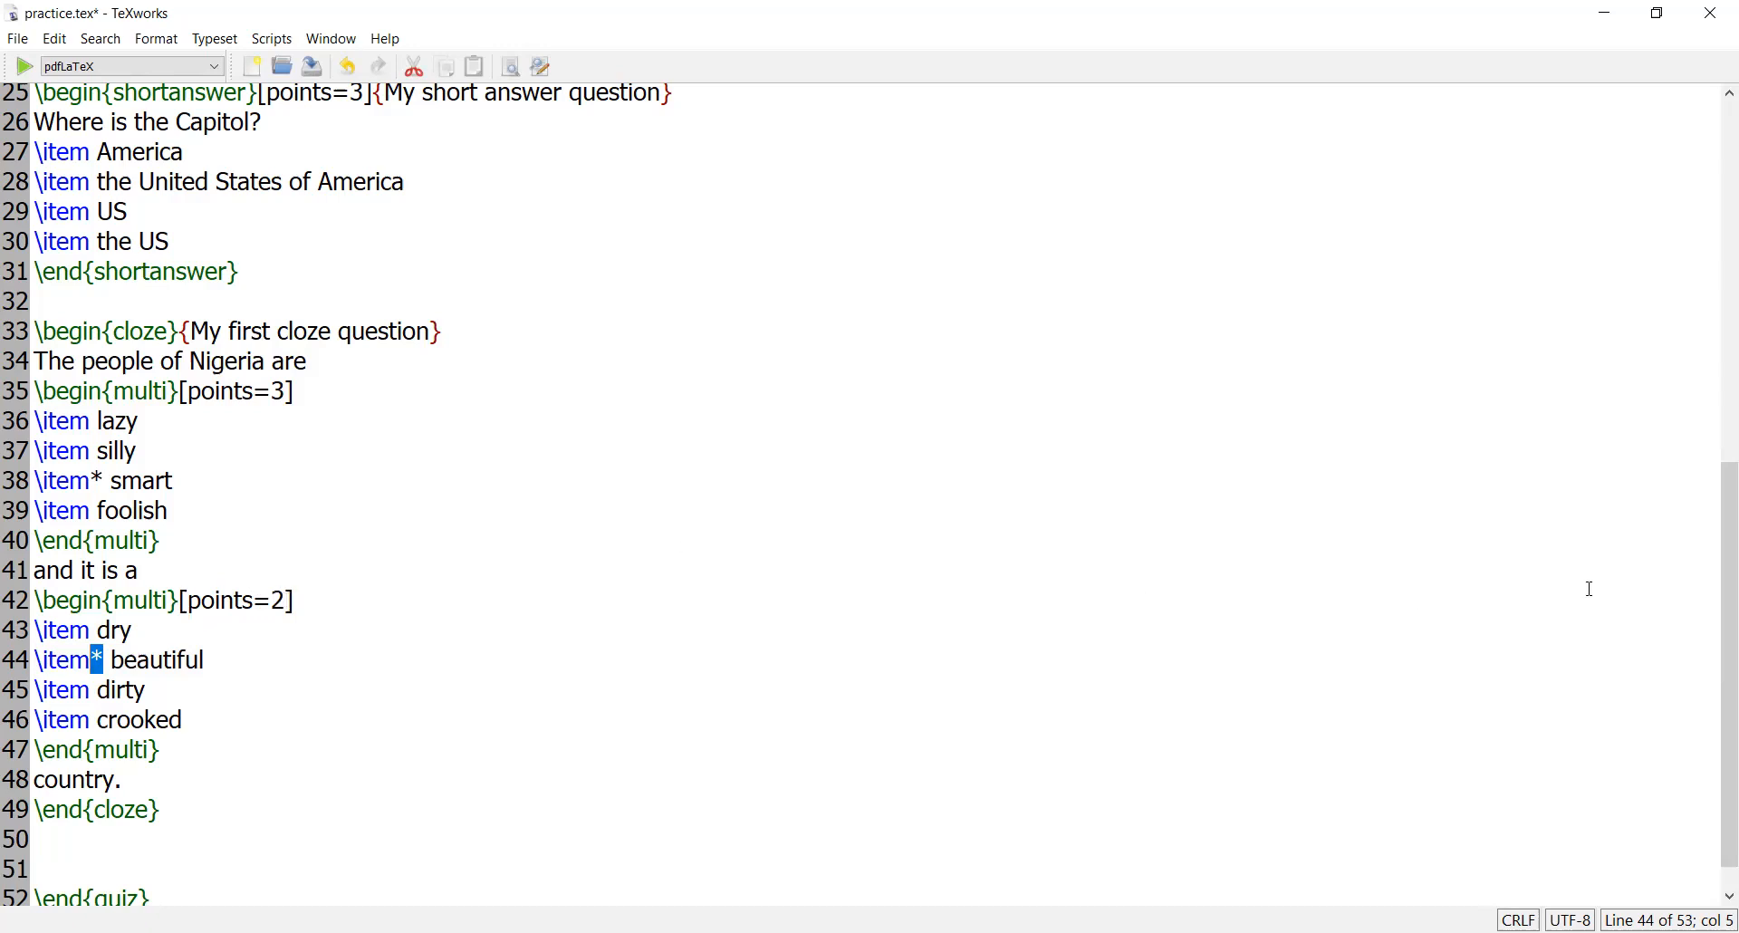
Insert an empty matching environment, \begin{matching} to \end{matching}, between the \begin{quiz} line and the first multiple choice question
left_click_drag(1715, 619, 1715, 210)
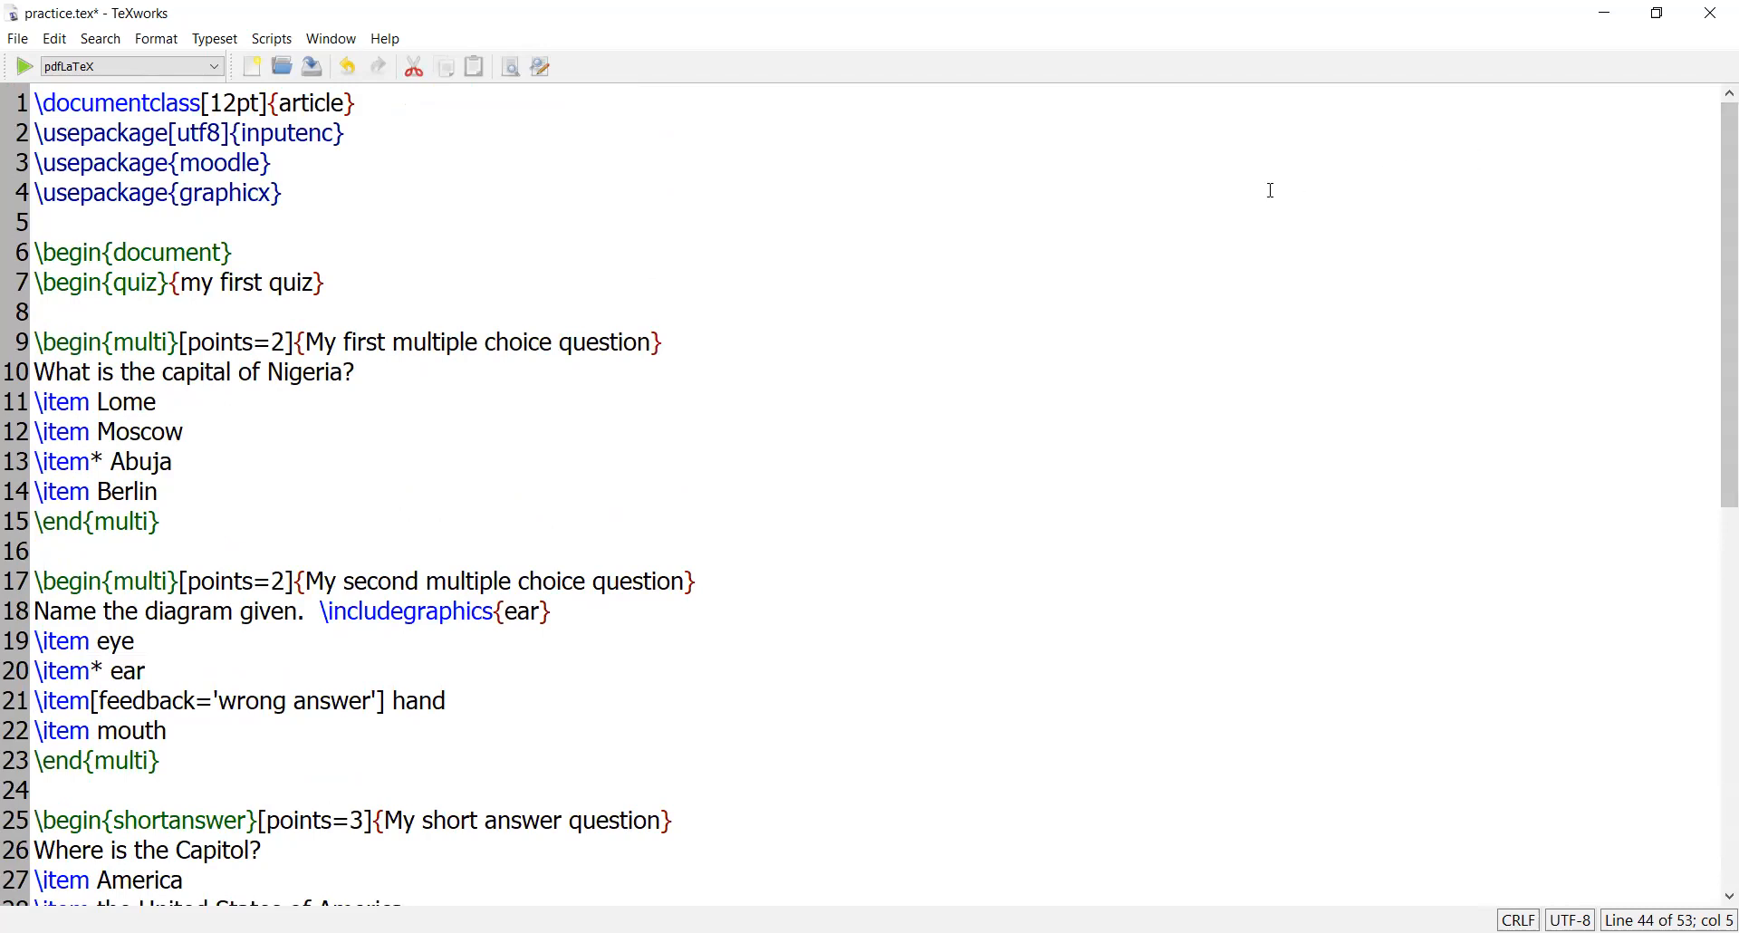
left_click(358, 288)
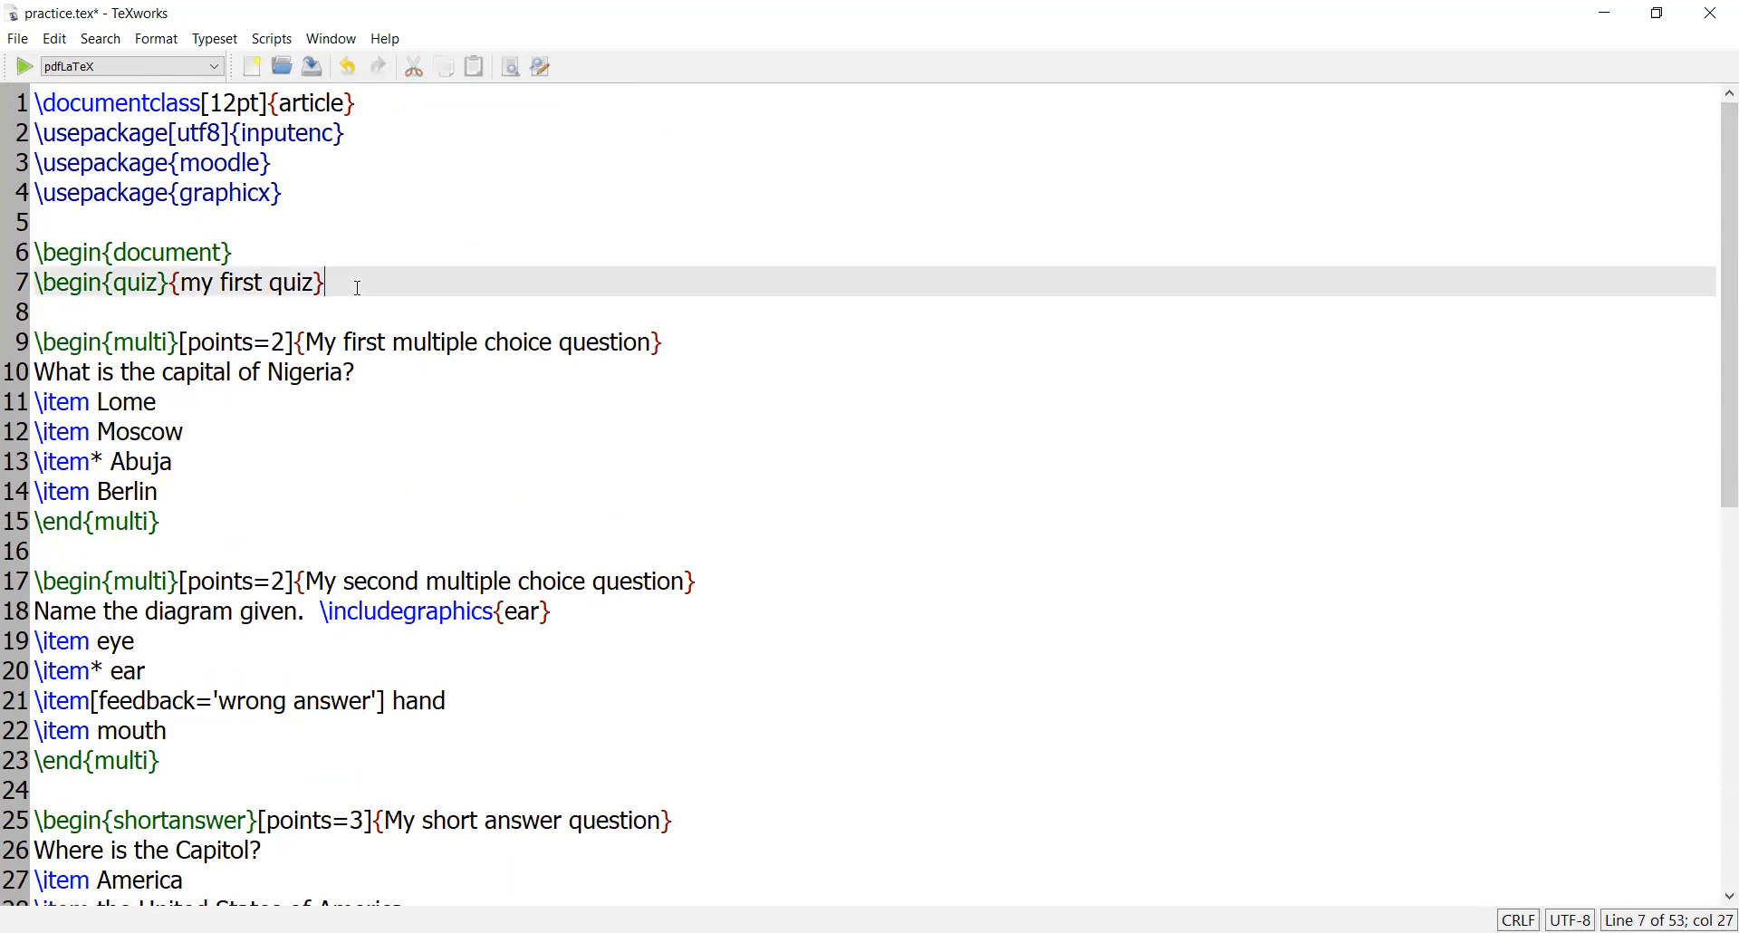
key("Return")
key("Return")
type("\\")
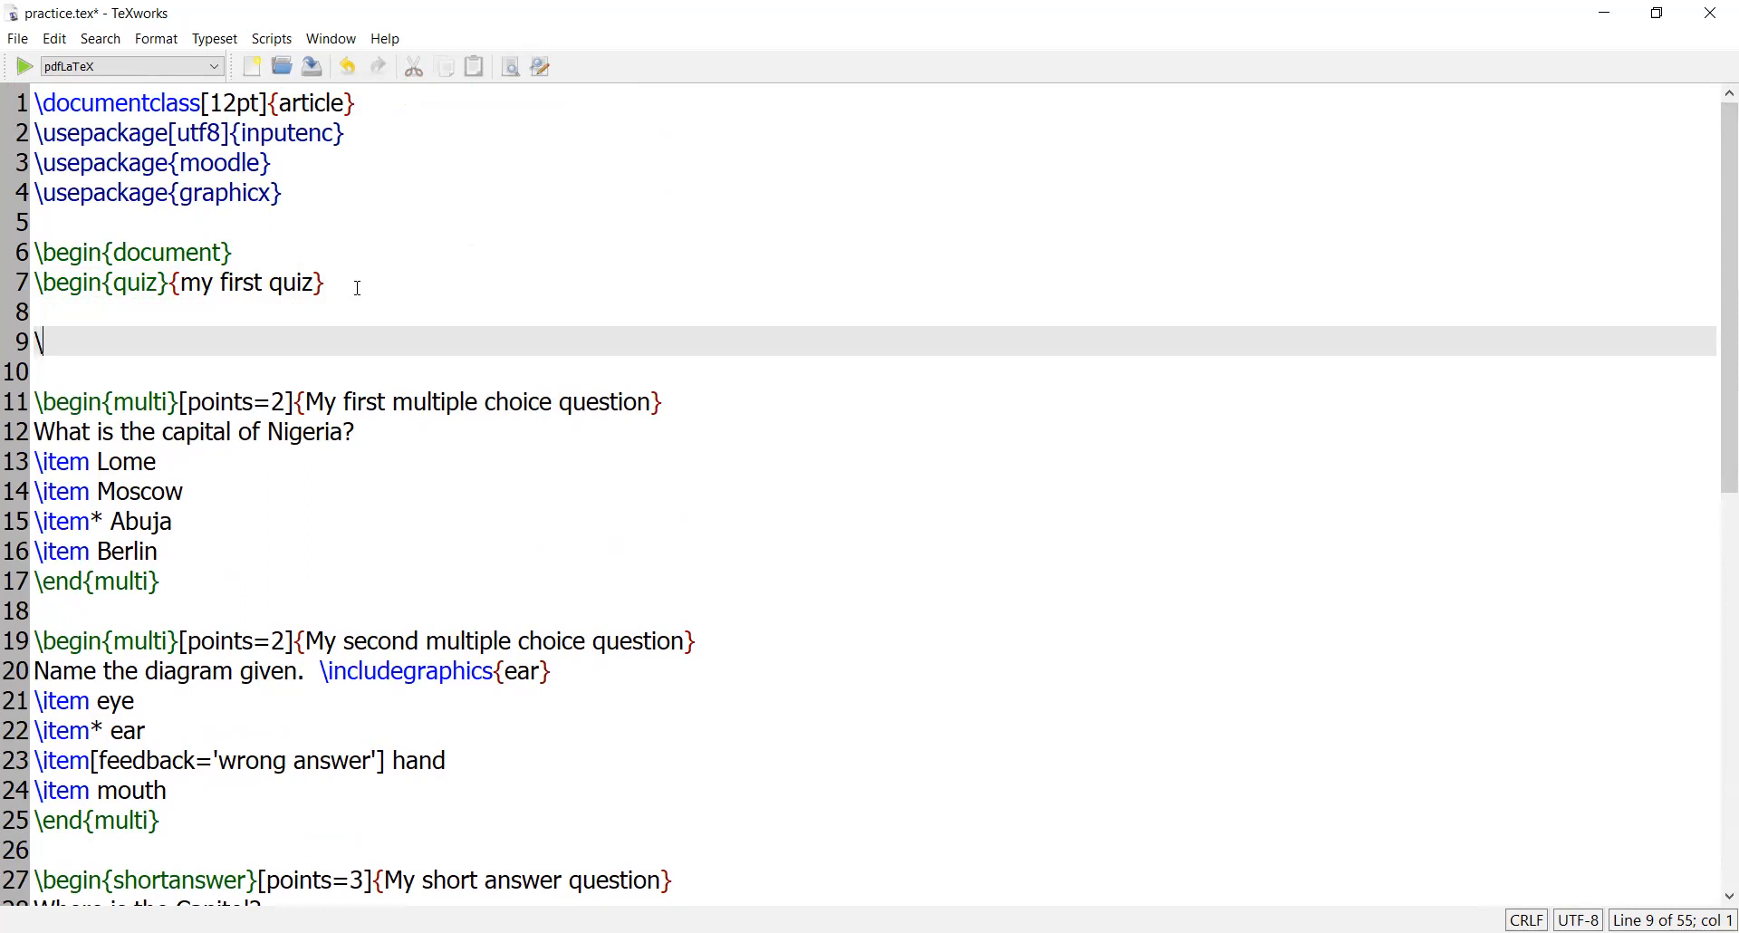
type("begin{ma")
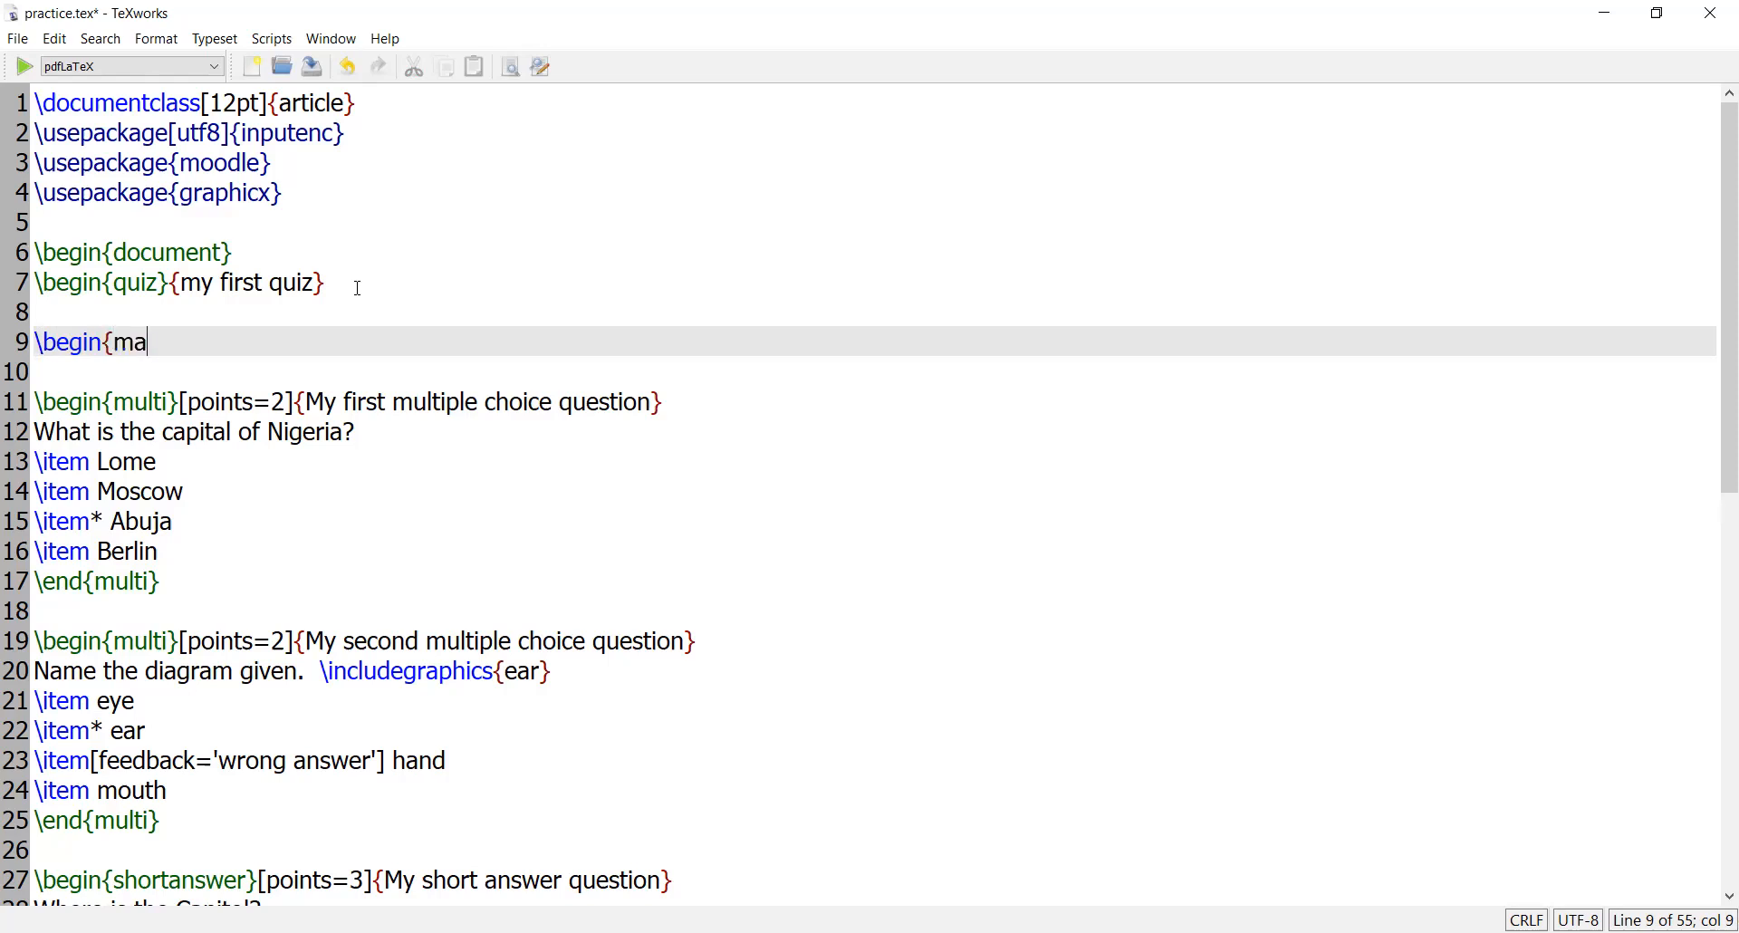
type("tching}")
key("Return")
key("Return")
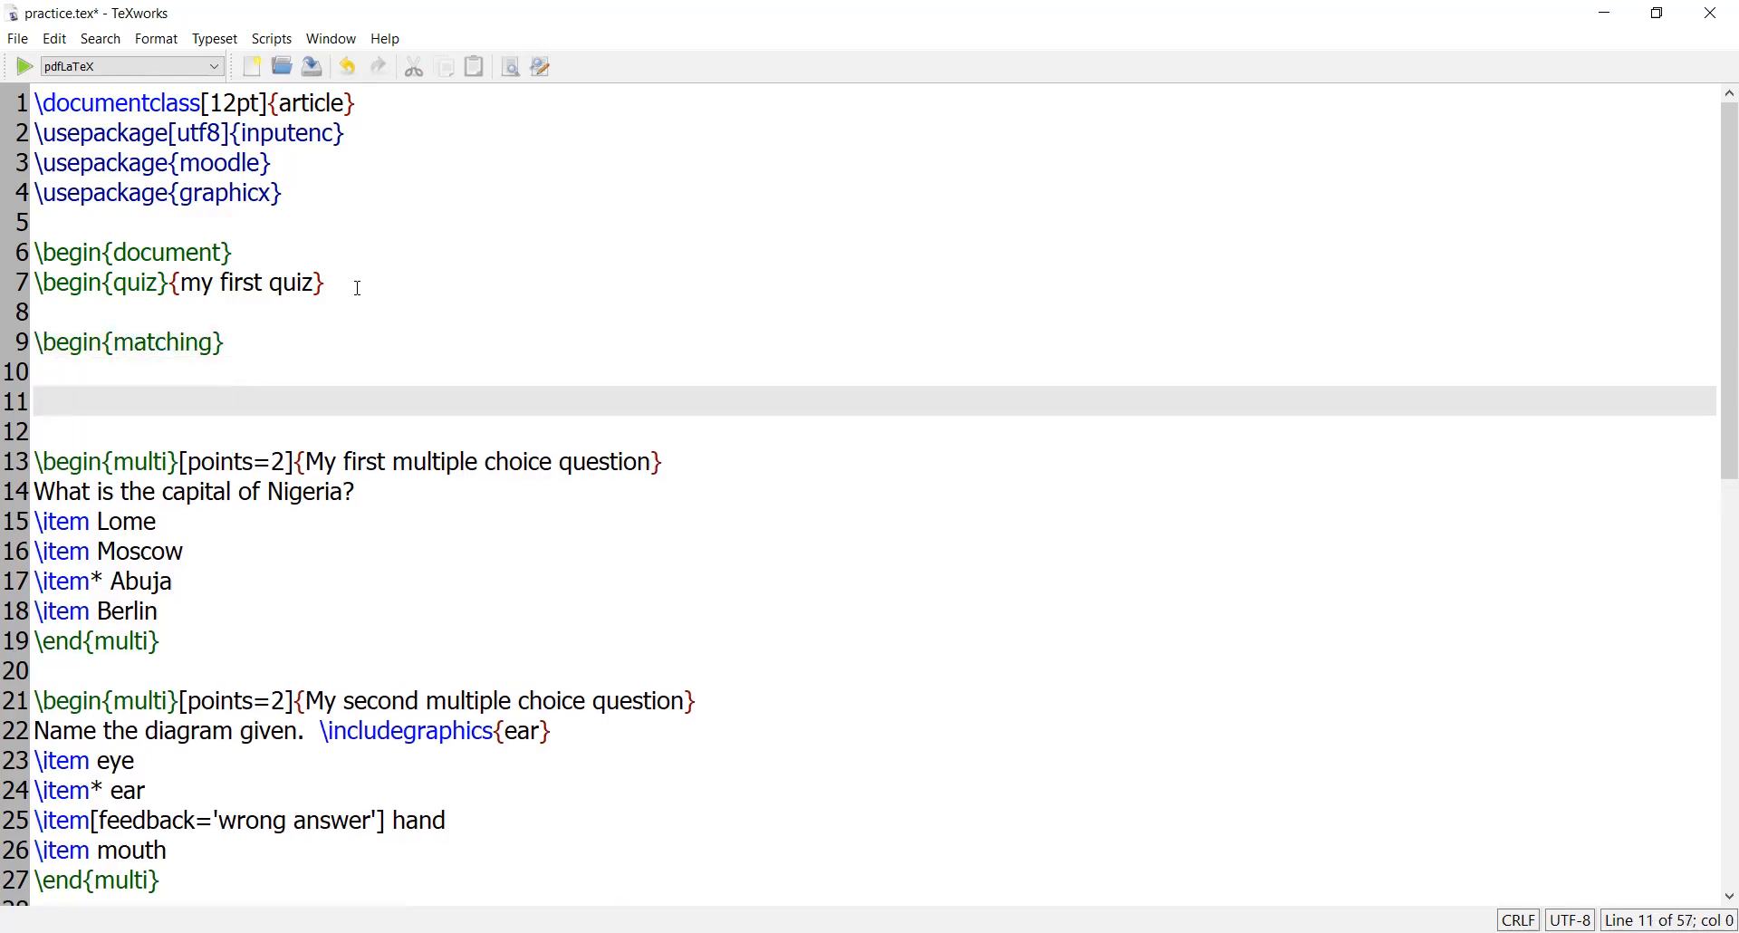
type("\\end{matching")
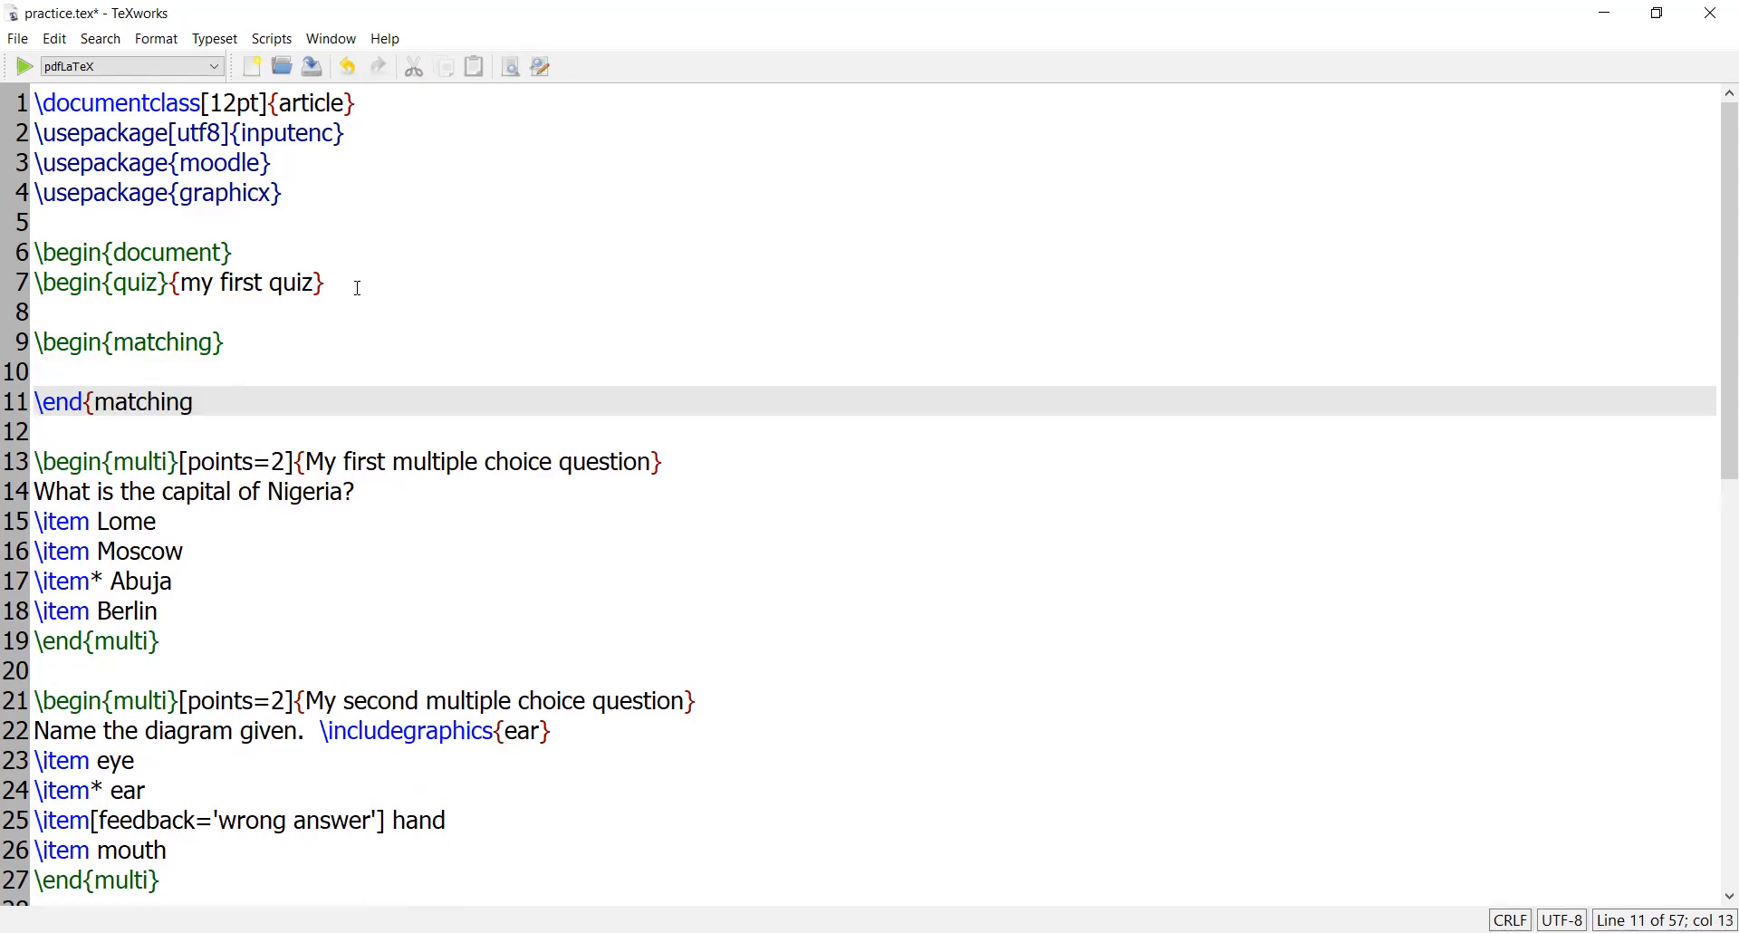
type("}")
Add the option [points=4] and the title {My first matching question} to the \begin{matching} line
left_click(106, 342)
left_click(245, 343)
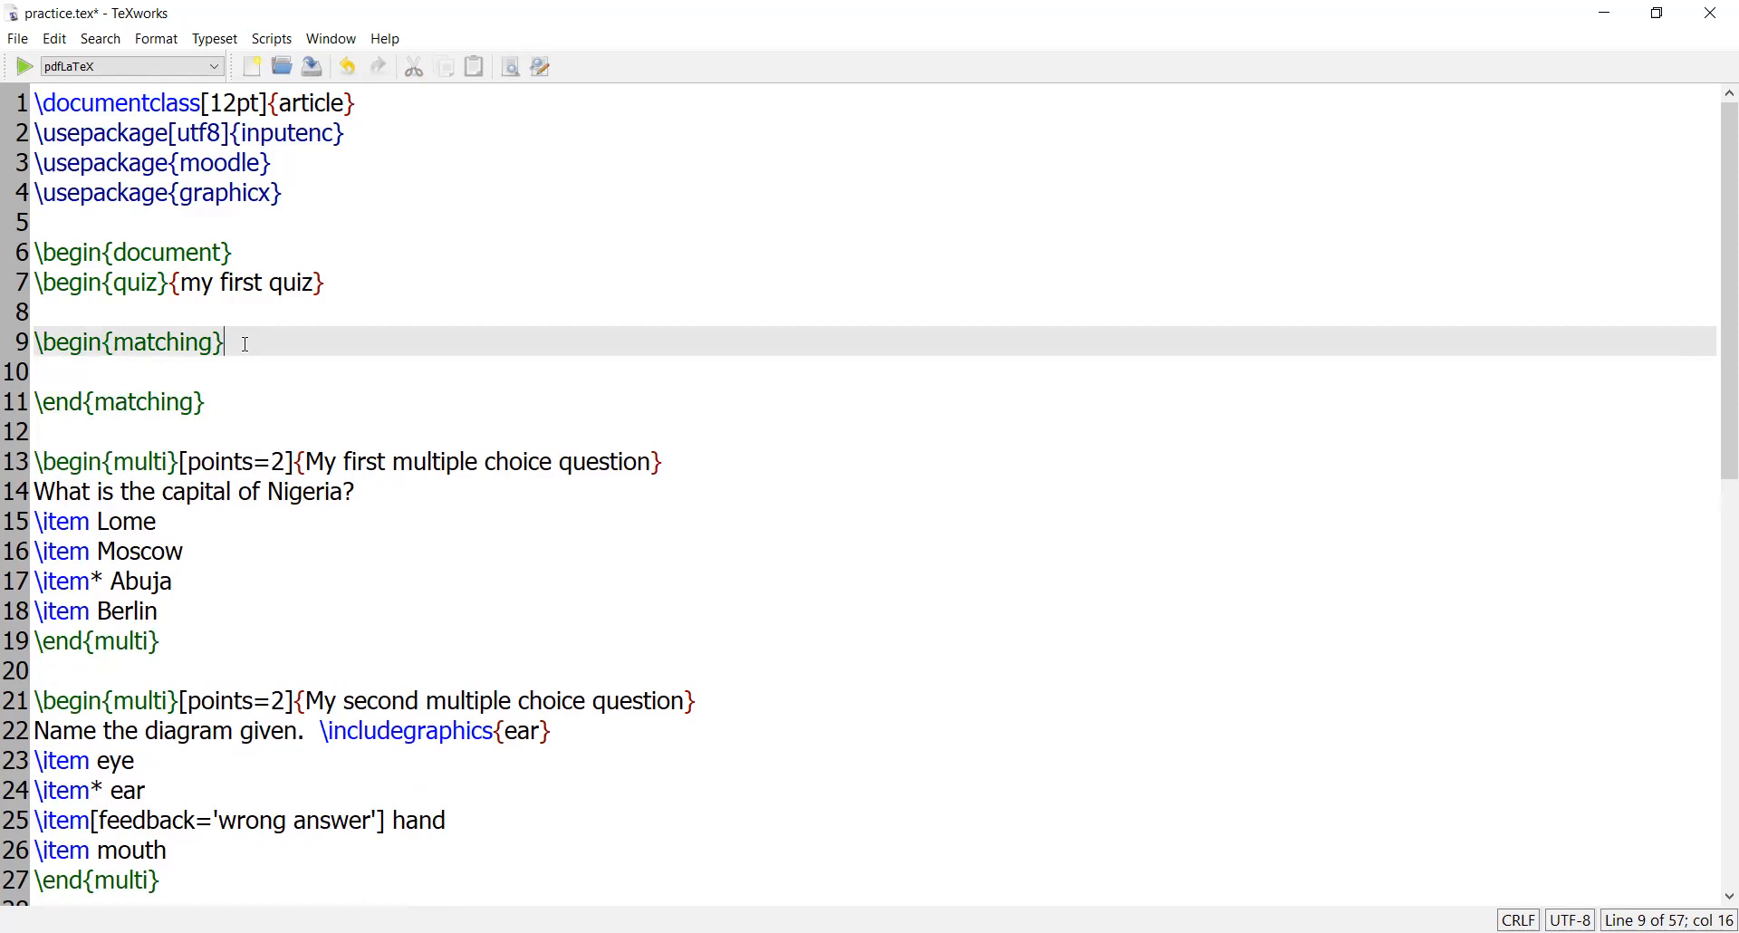
type("[points=4]{My first ")
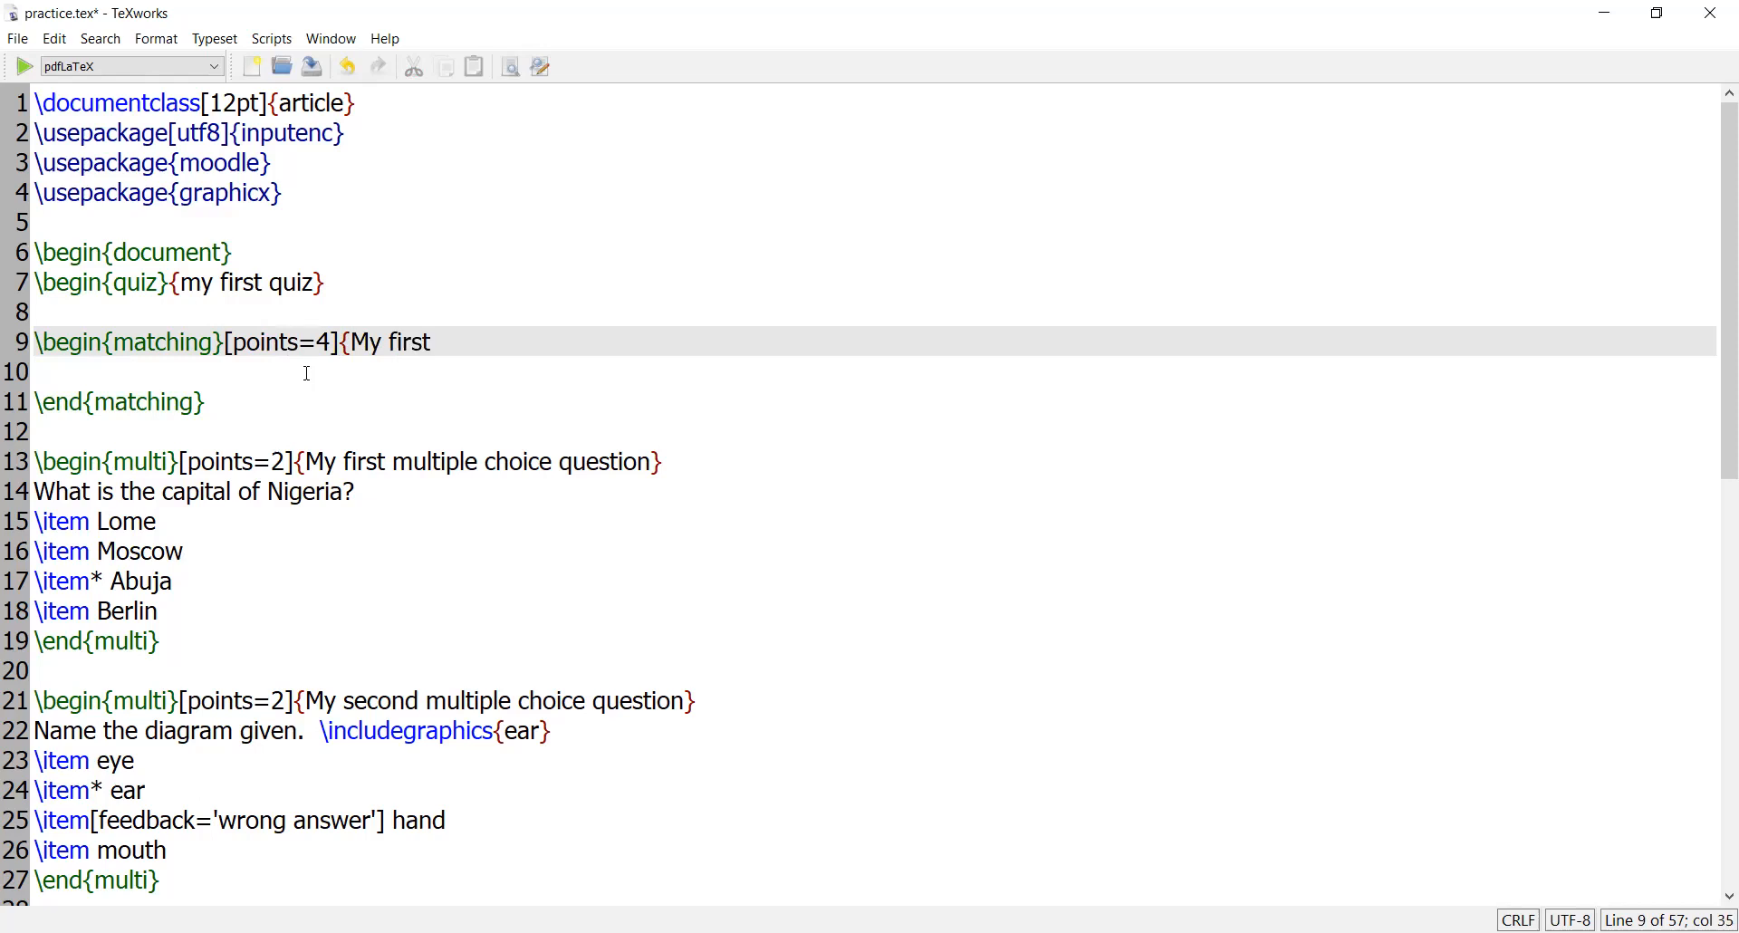
type("matching question}")
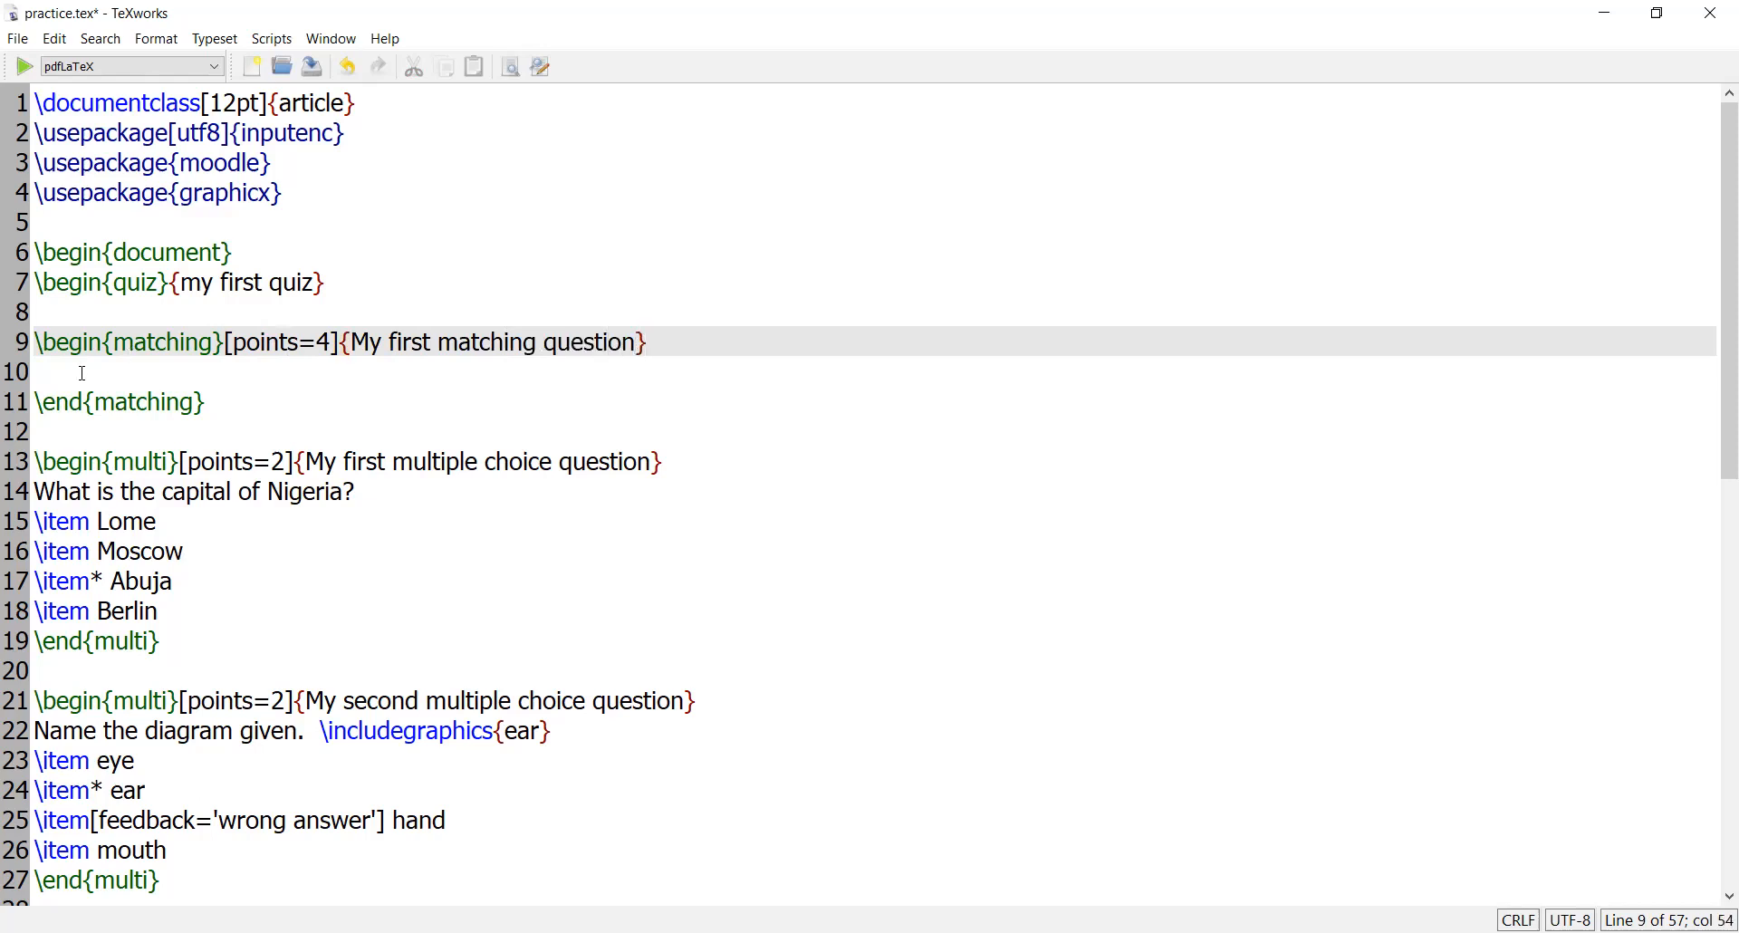
Enter the question text "Match the states with their capital cities." inside the matching environment
left_click(83, 373)
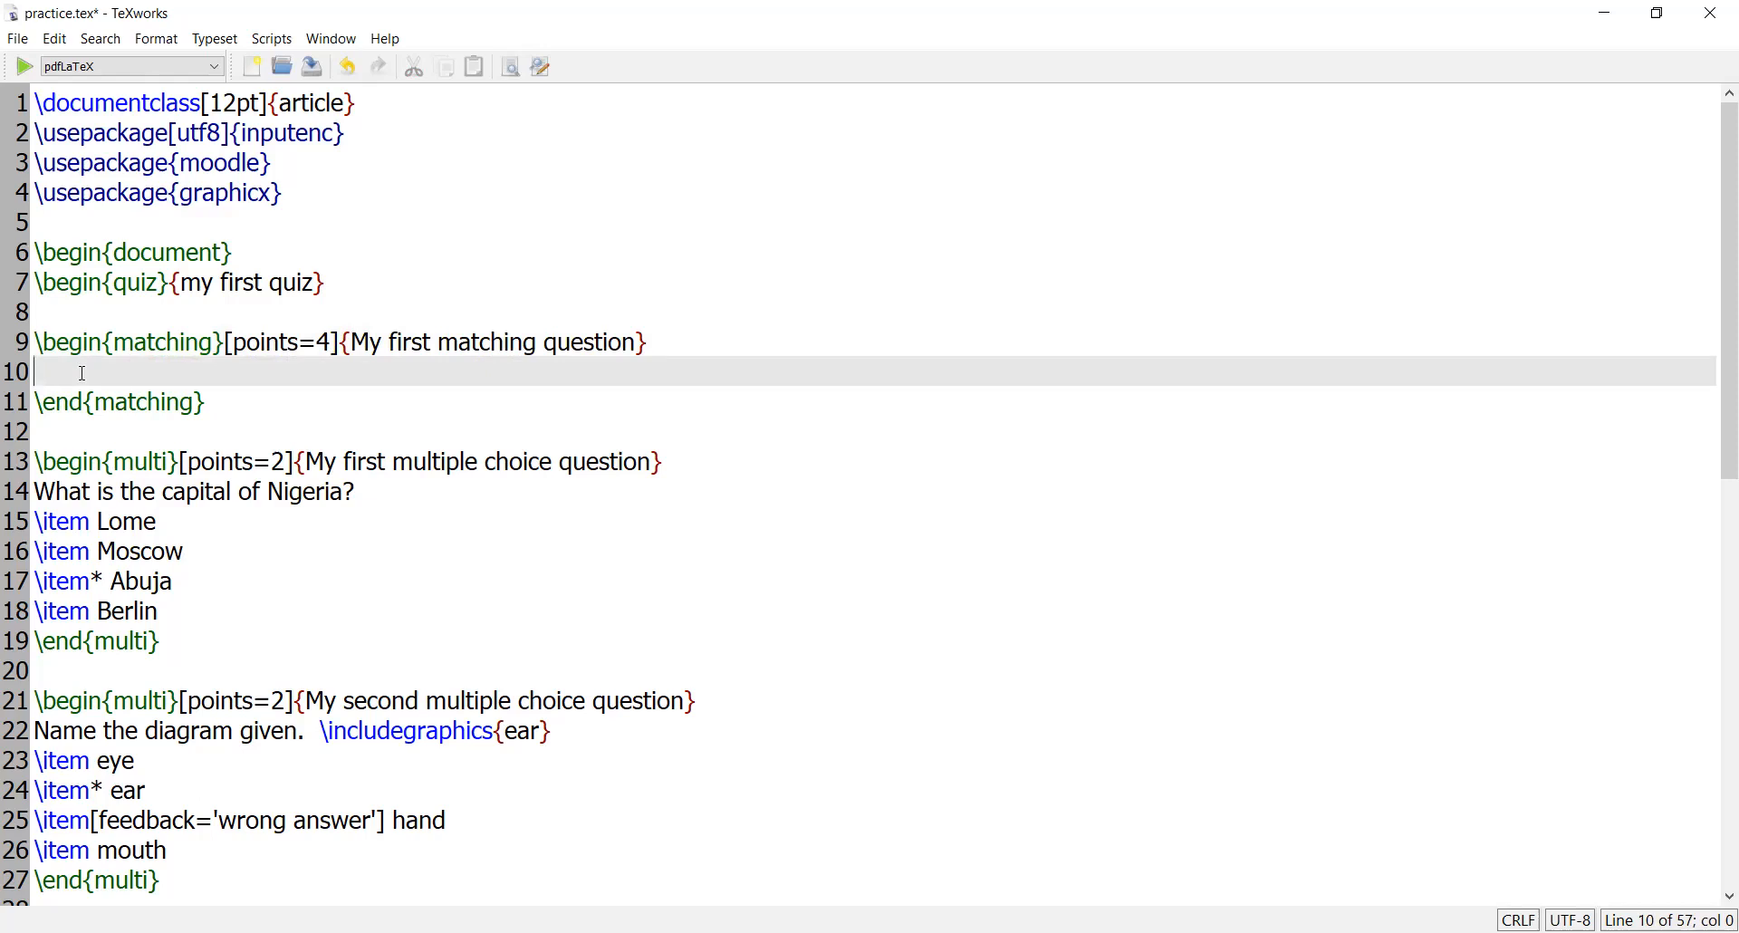
type("i")
key("BackSpace")
type("W")
key("BackSpace")
type("Match the states")
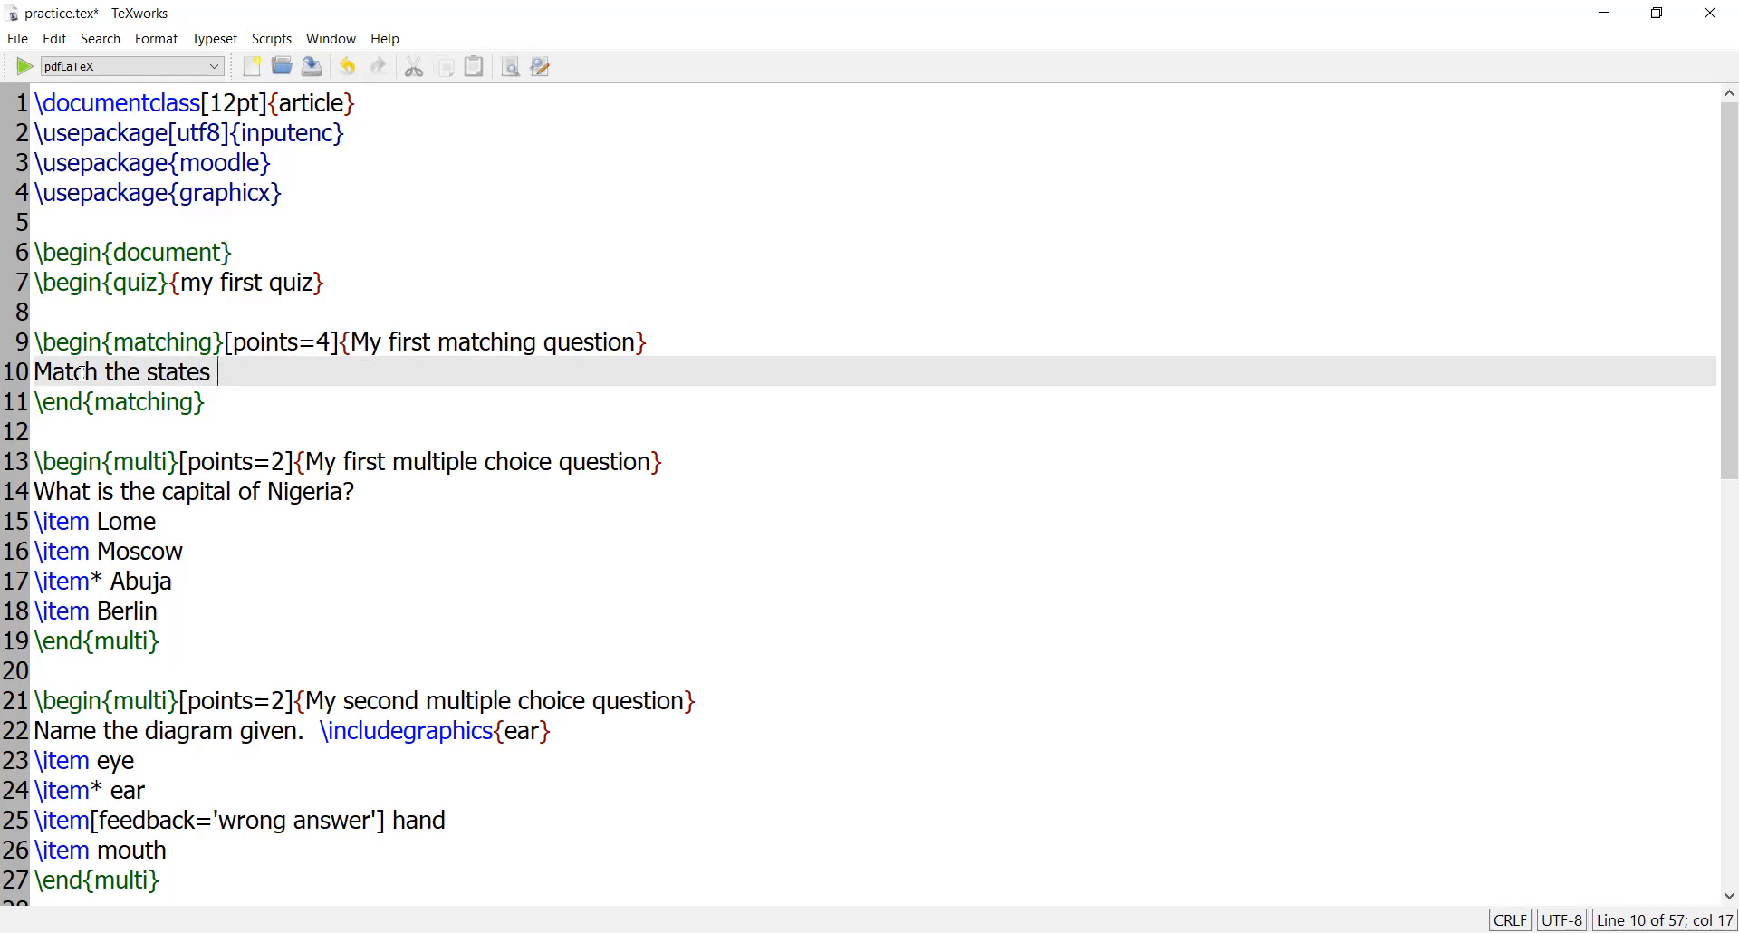
type(" with their cap")
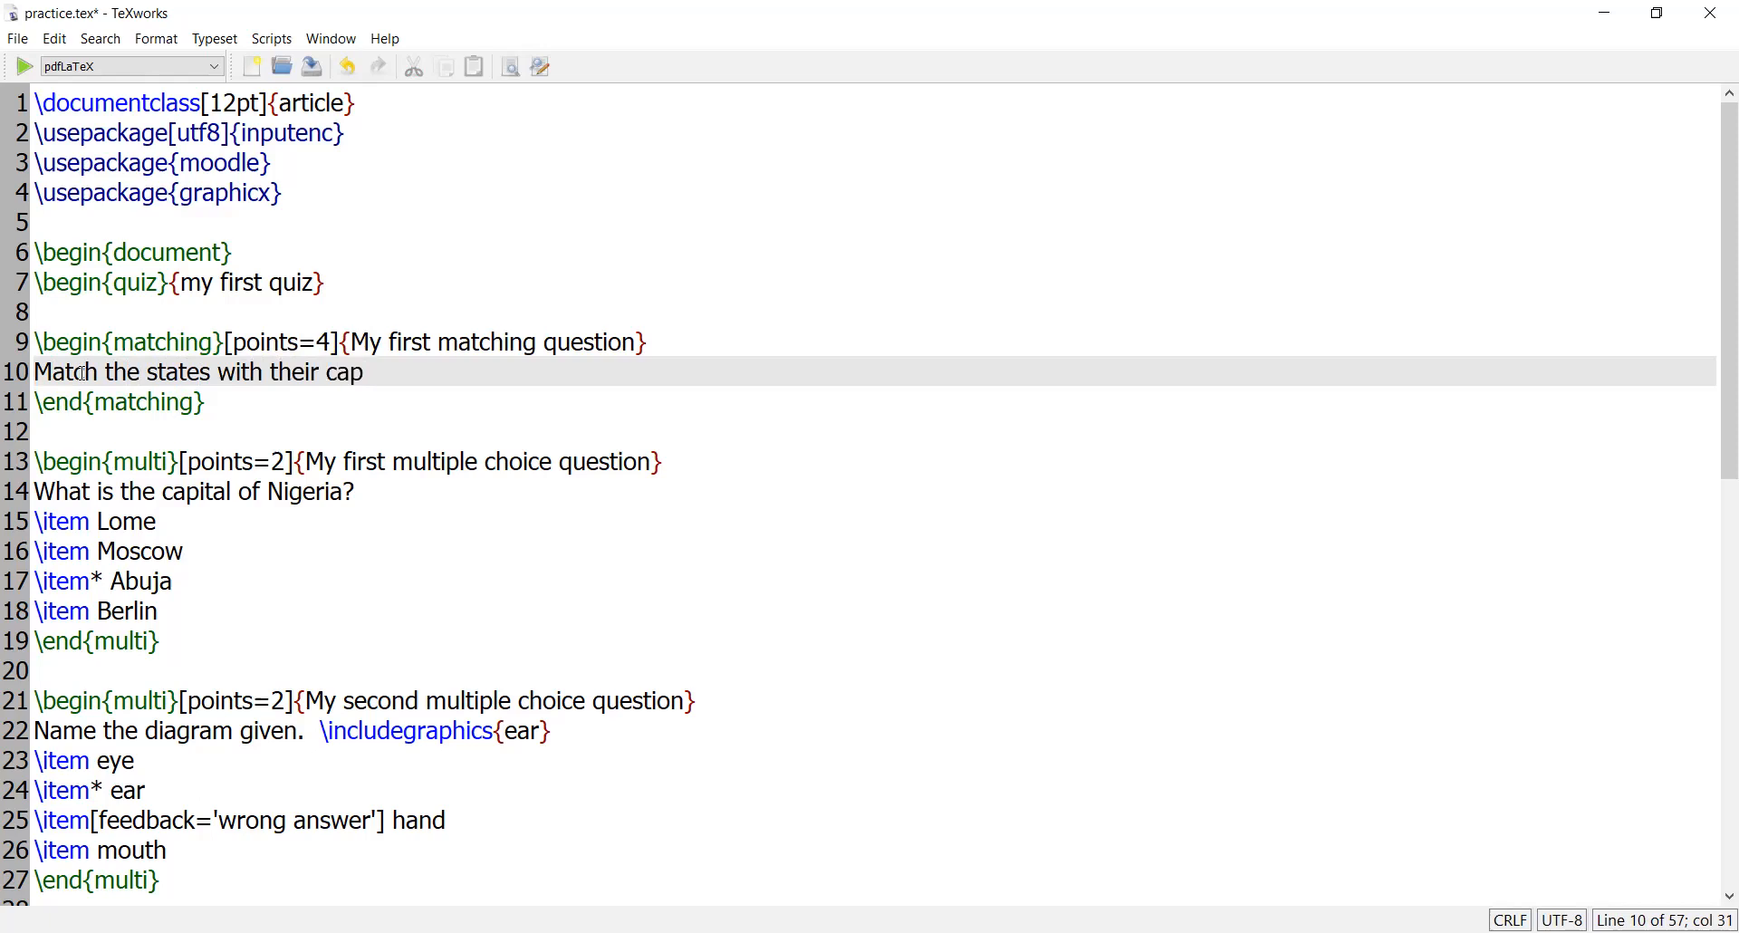
type("ital cities.")
key("Return")
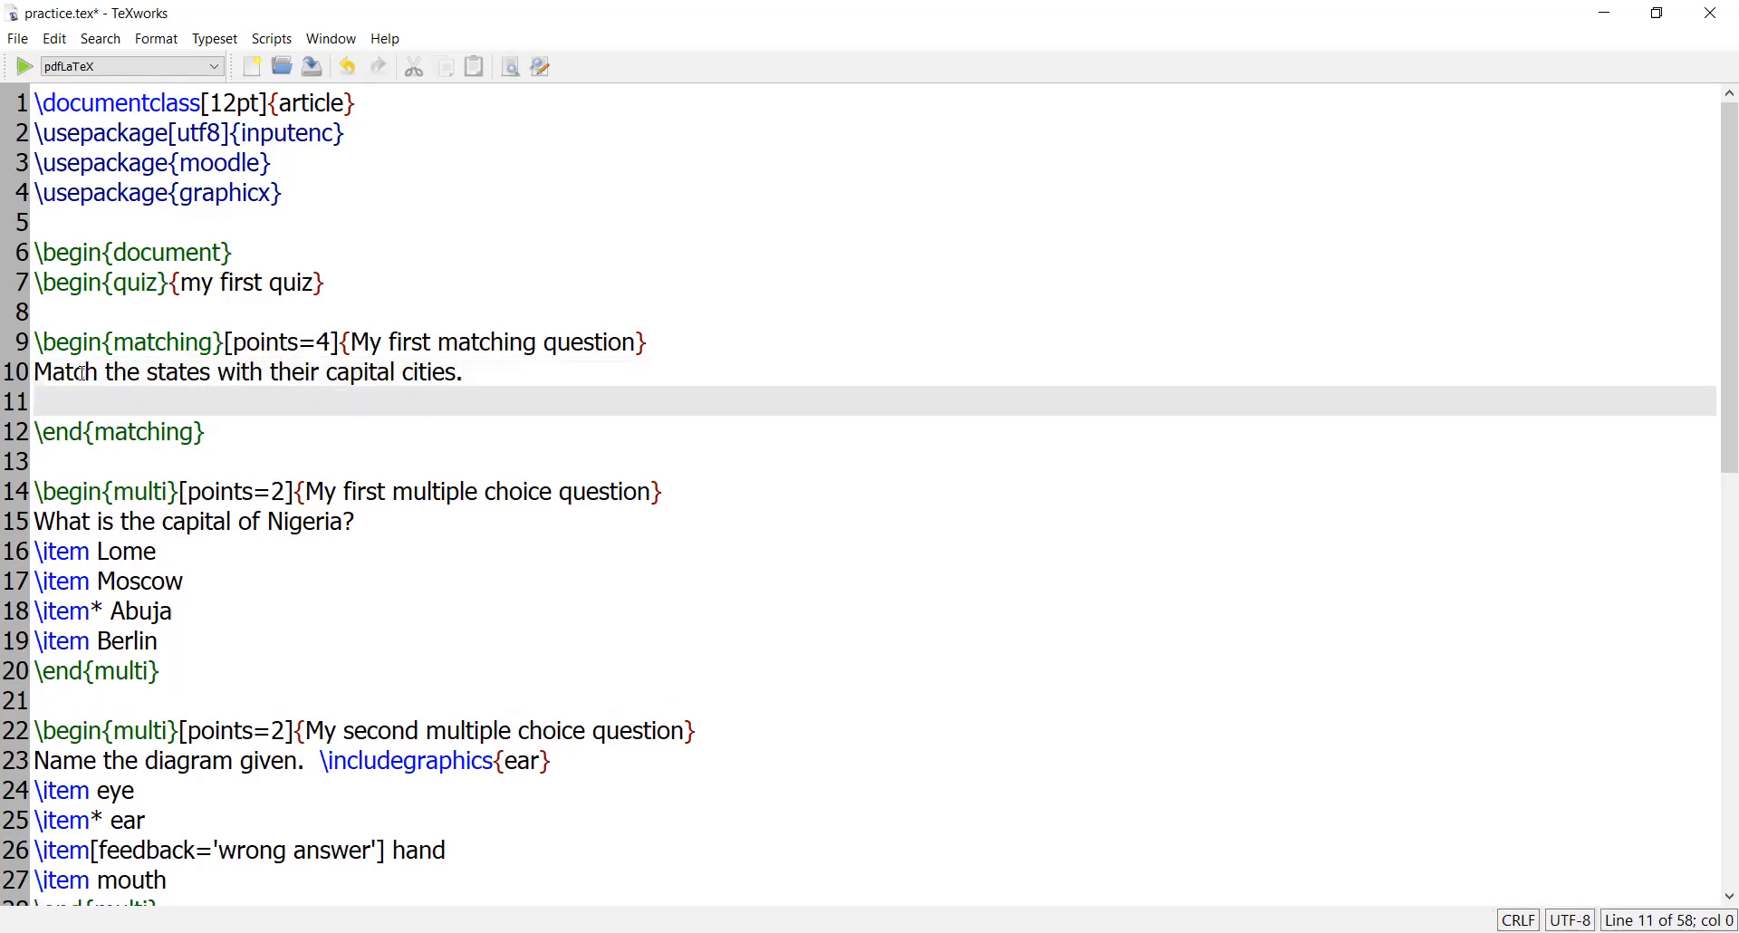
Add the first matching pair, \item Abia \answer Umuahia, below the question text
type("\\item Abia ")
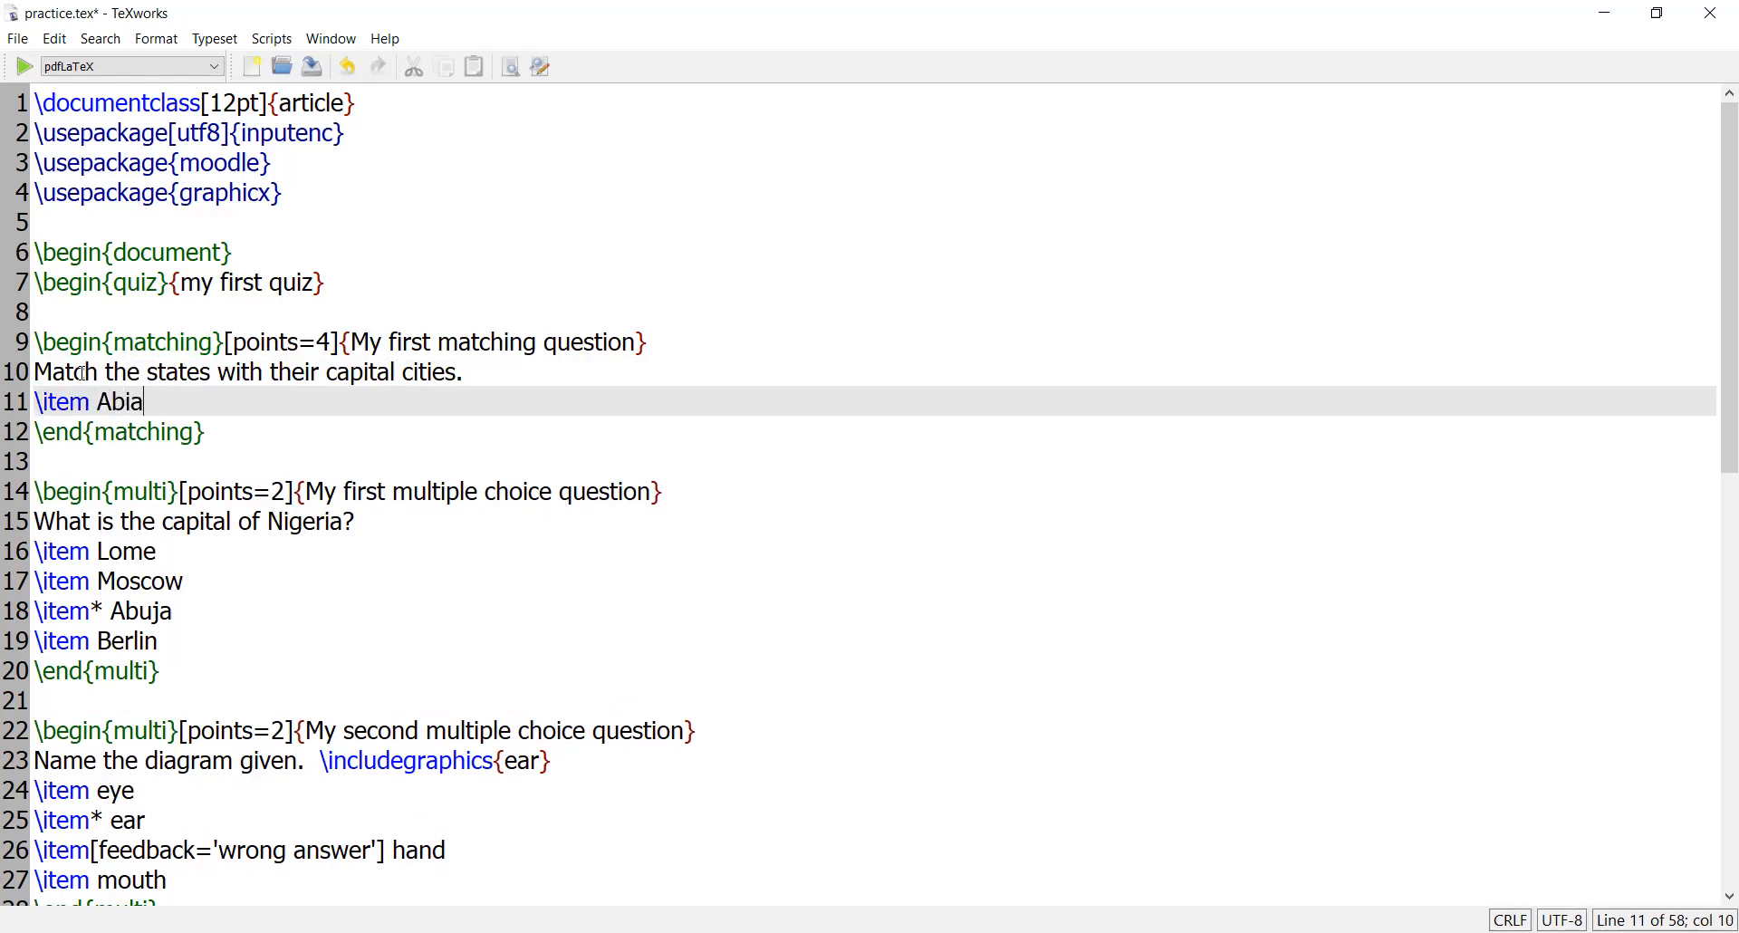
type("\\")
type("answer Umu")
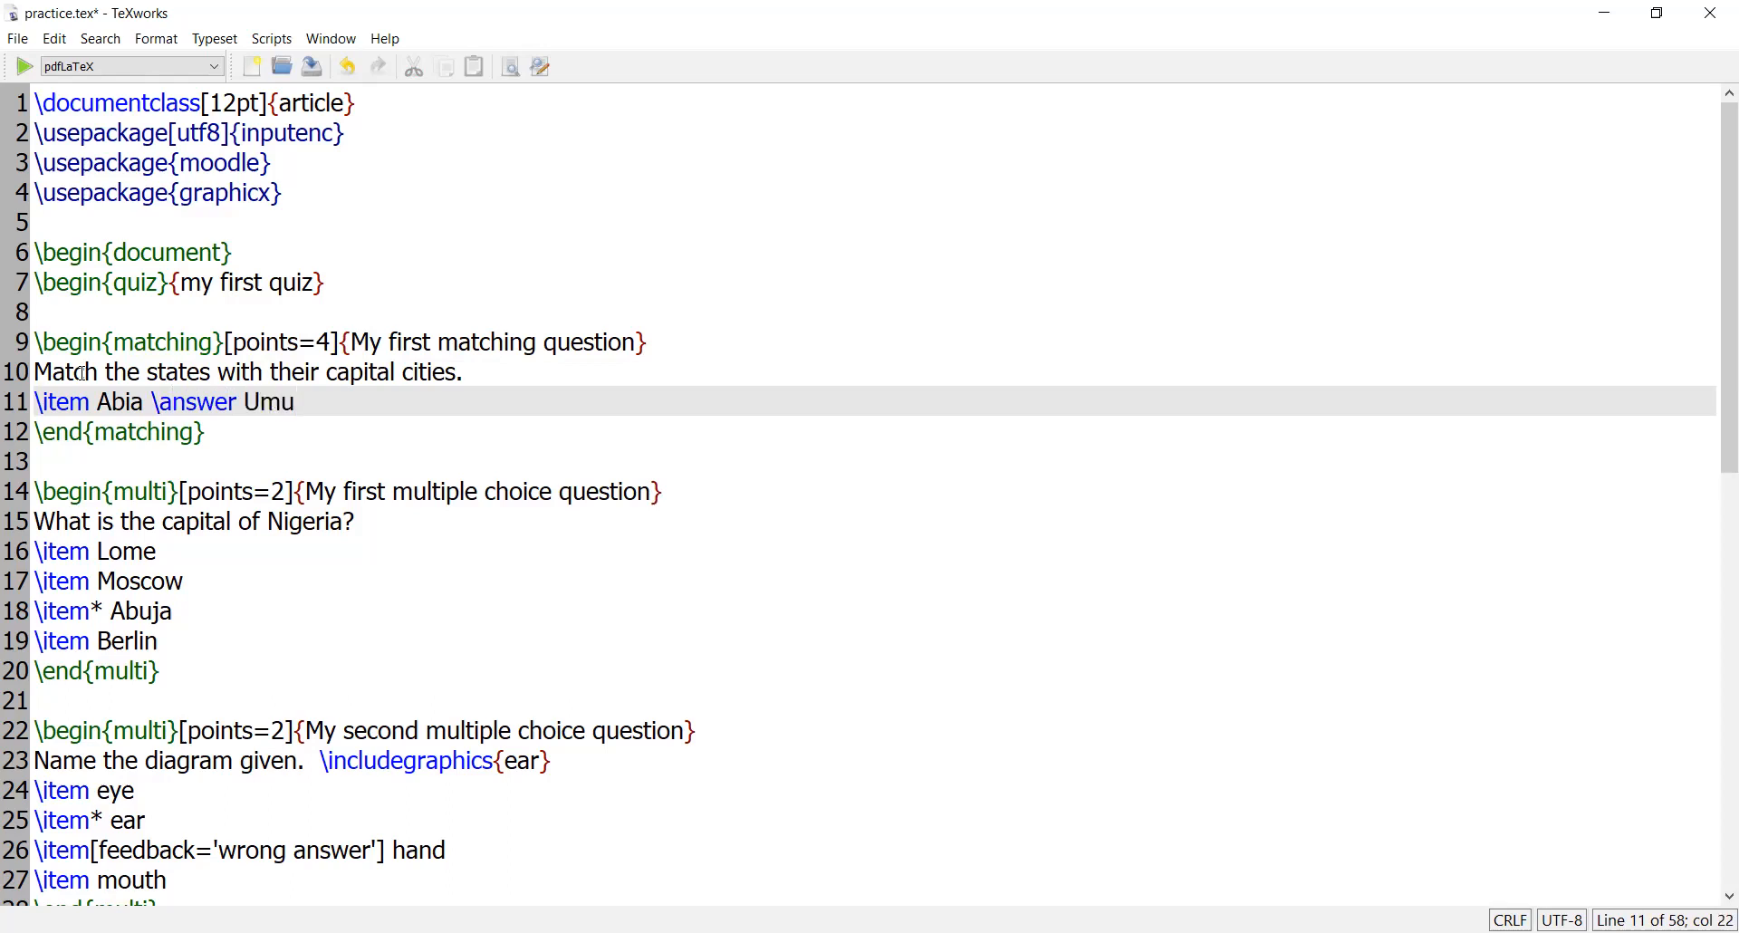
type("ahia")
key("Return")
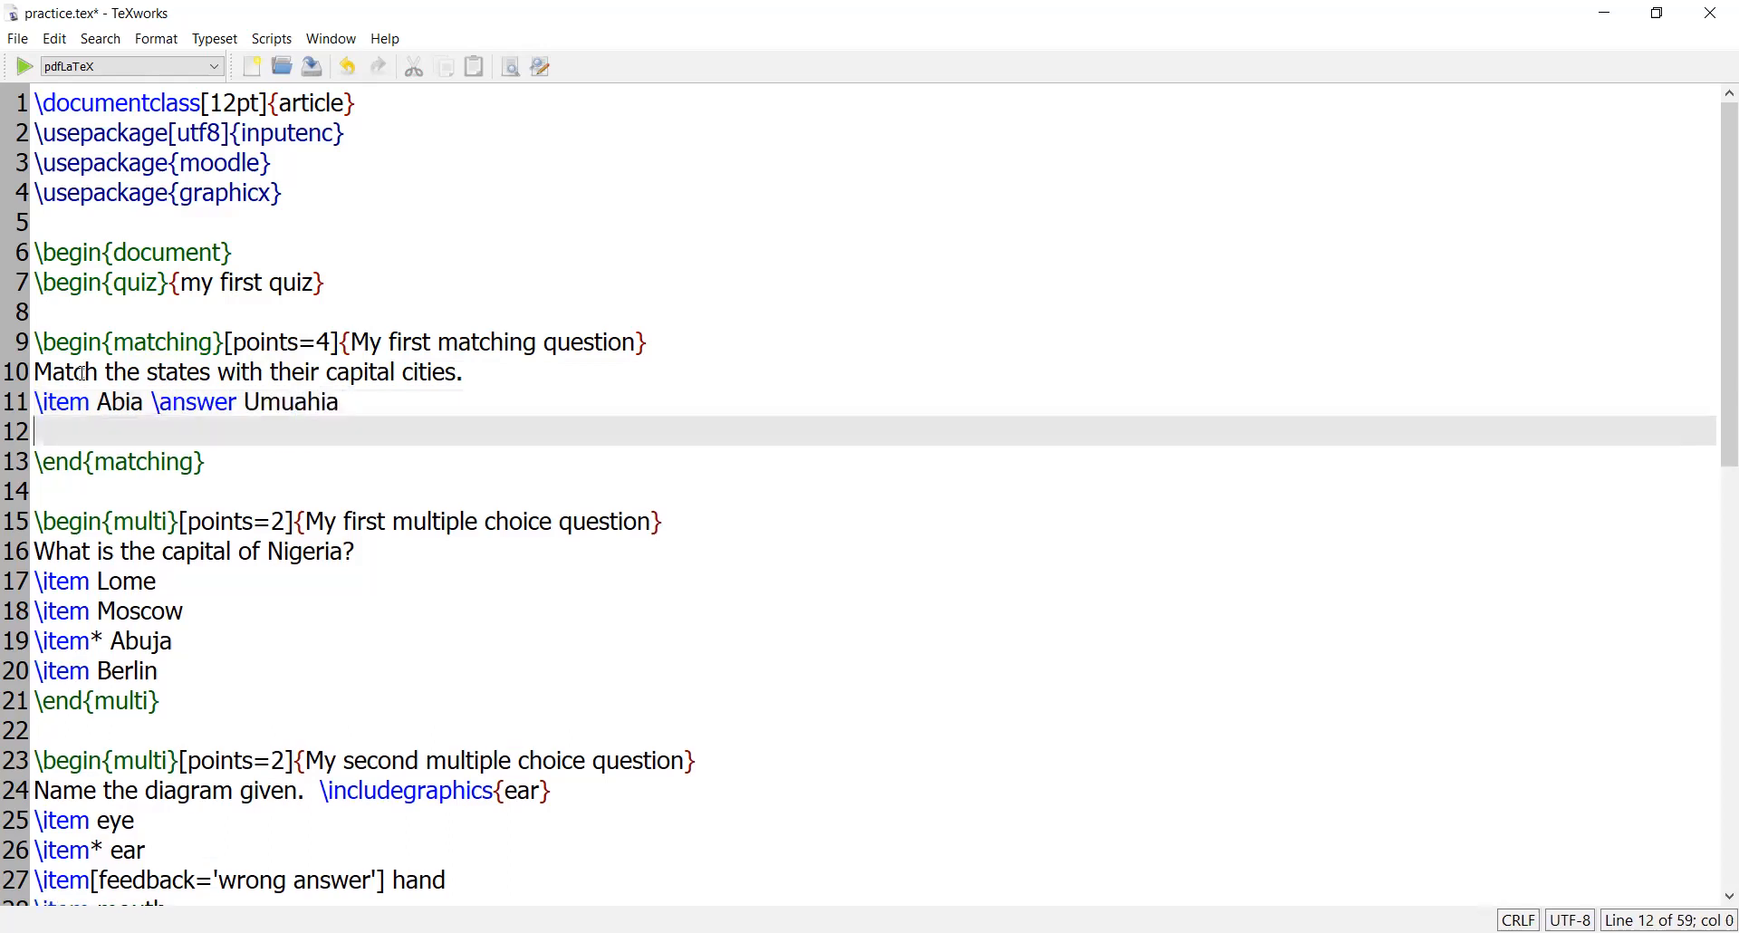
Add the second matching pair, \item Anambra \answer Awka, and start a new line below it
type("item")
key("BackSpace")
key("BackSpace")
key("BackSpace")
key("BackSpace")
type("\\item Anambra")
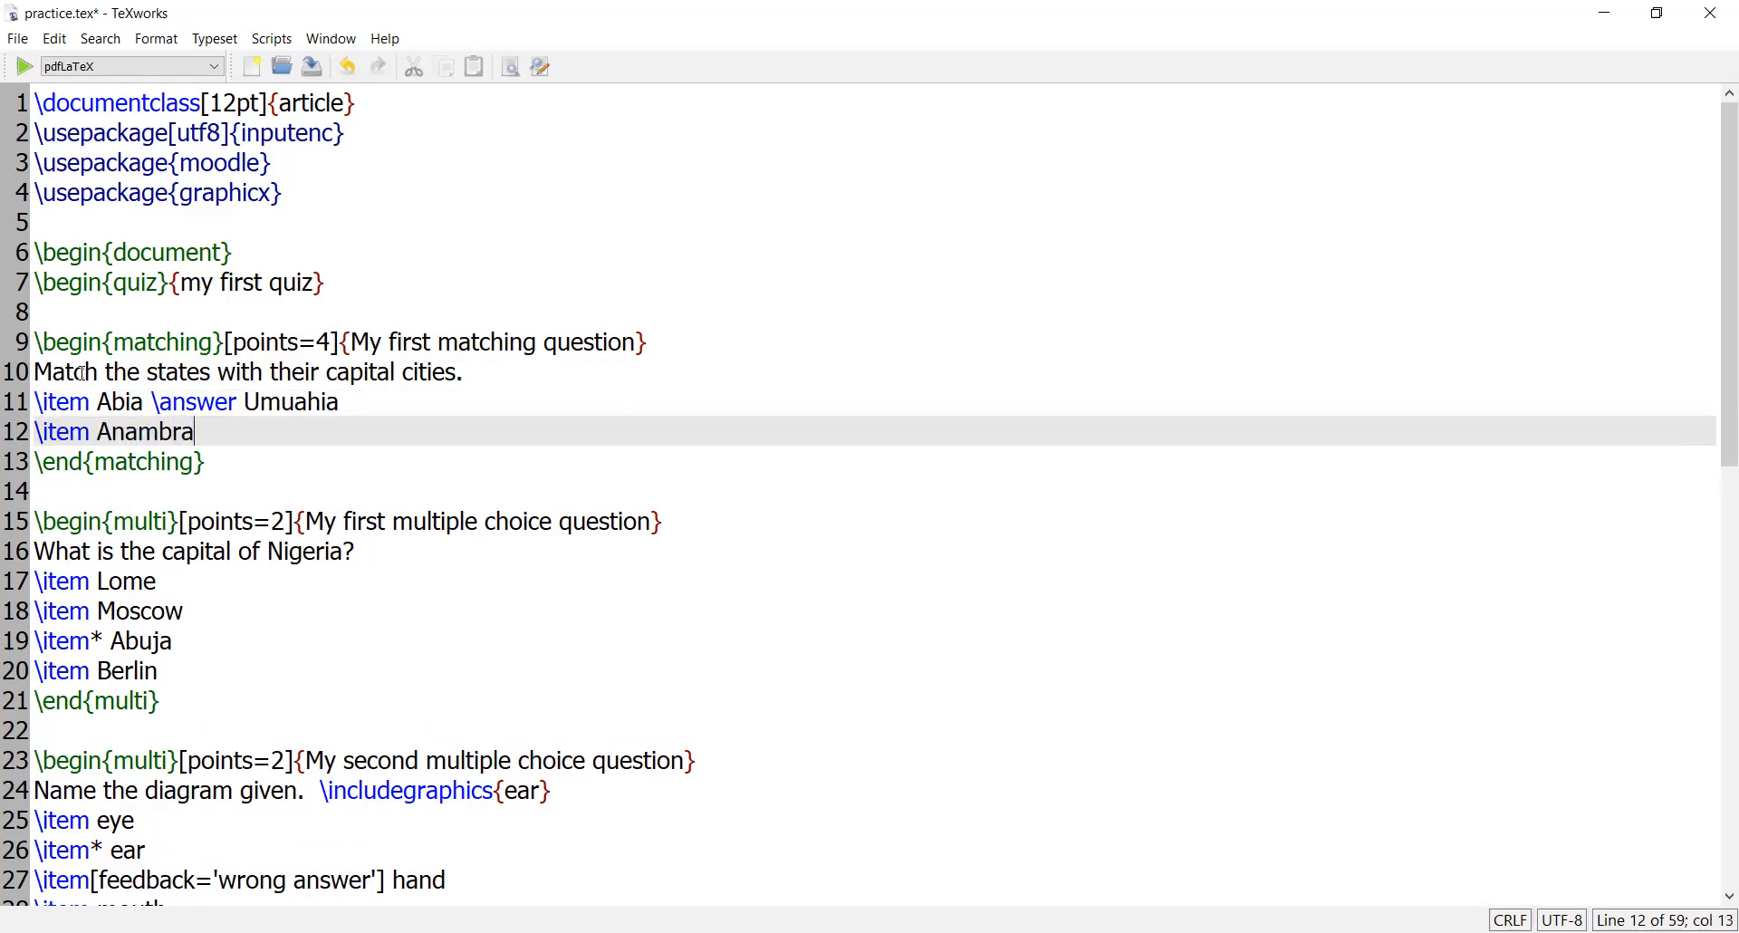
type(" \\answer Awka")
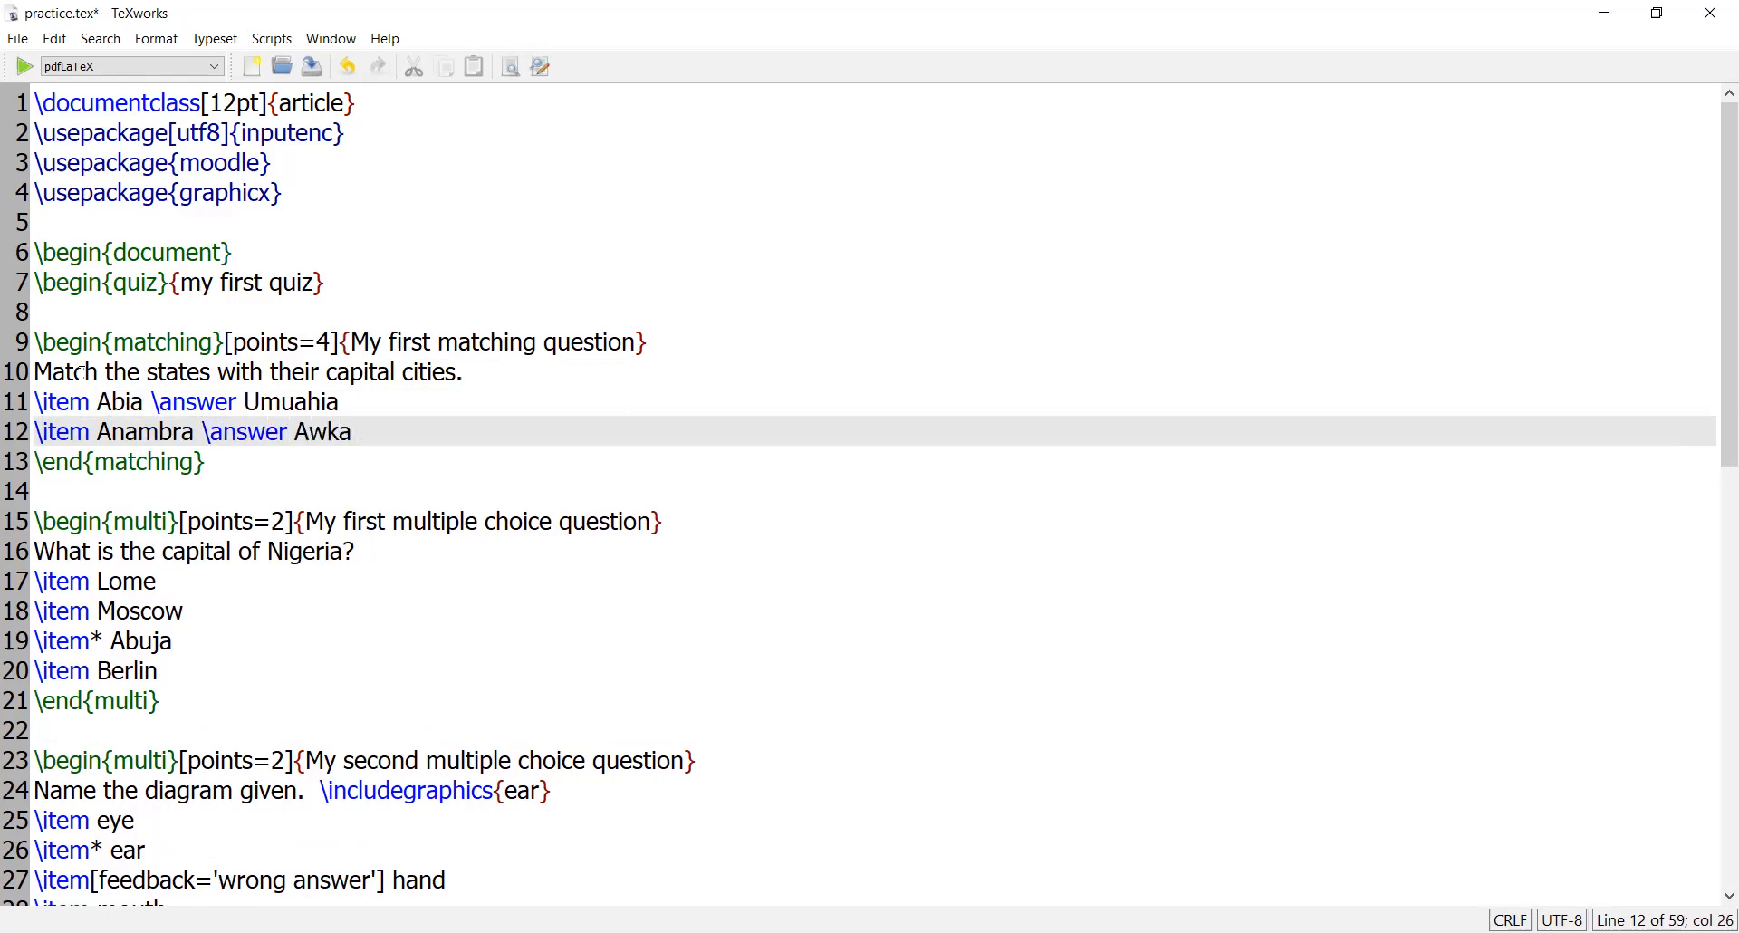
key("Return")
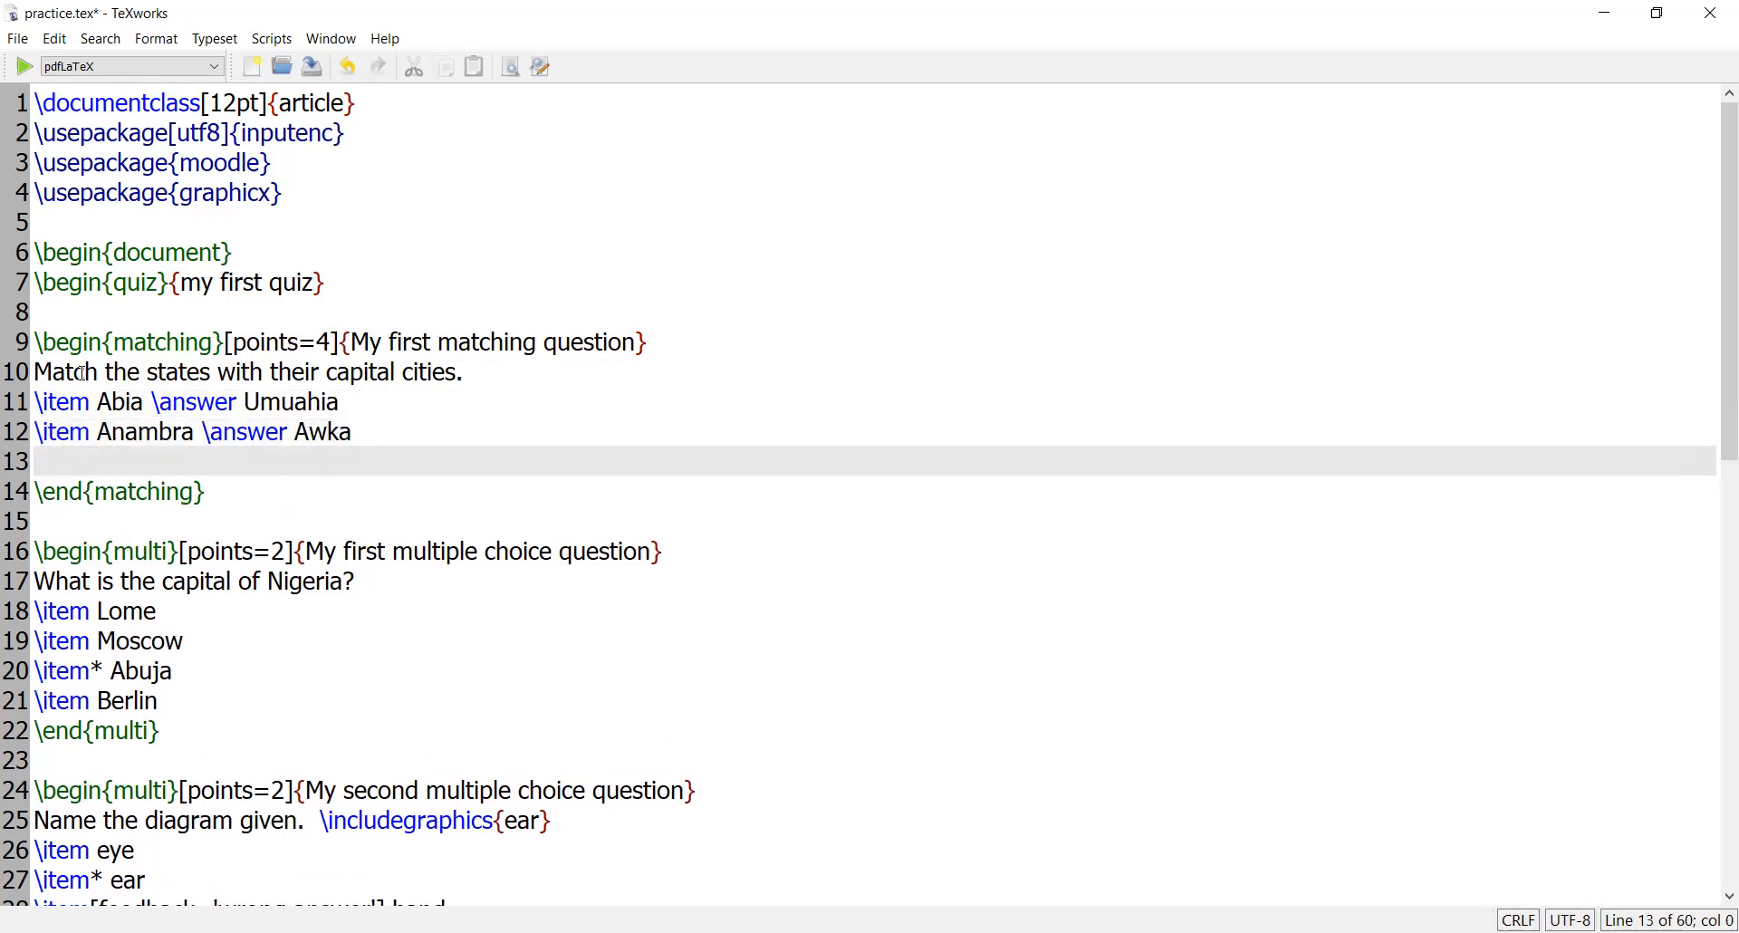
Add the third matching pair, \item Lagos \answer Ikeja, and start a new line below it
type("\\item A")
key("BackSpace")
type("Lagos")
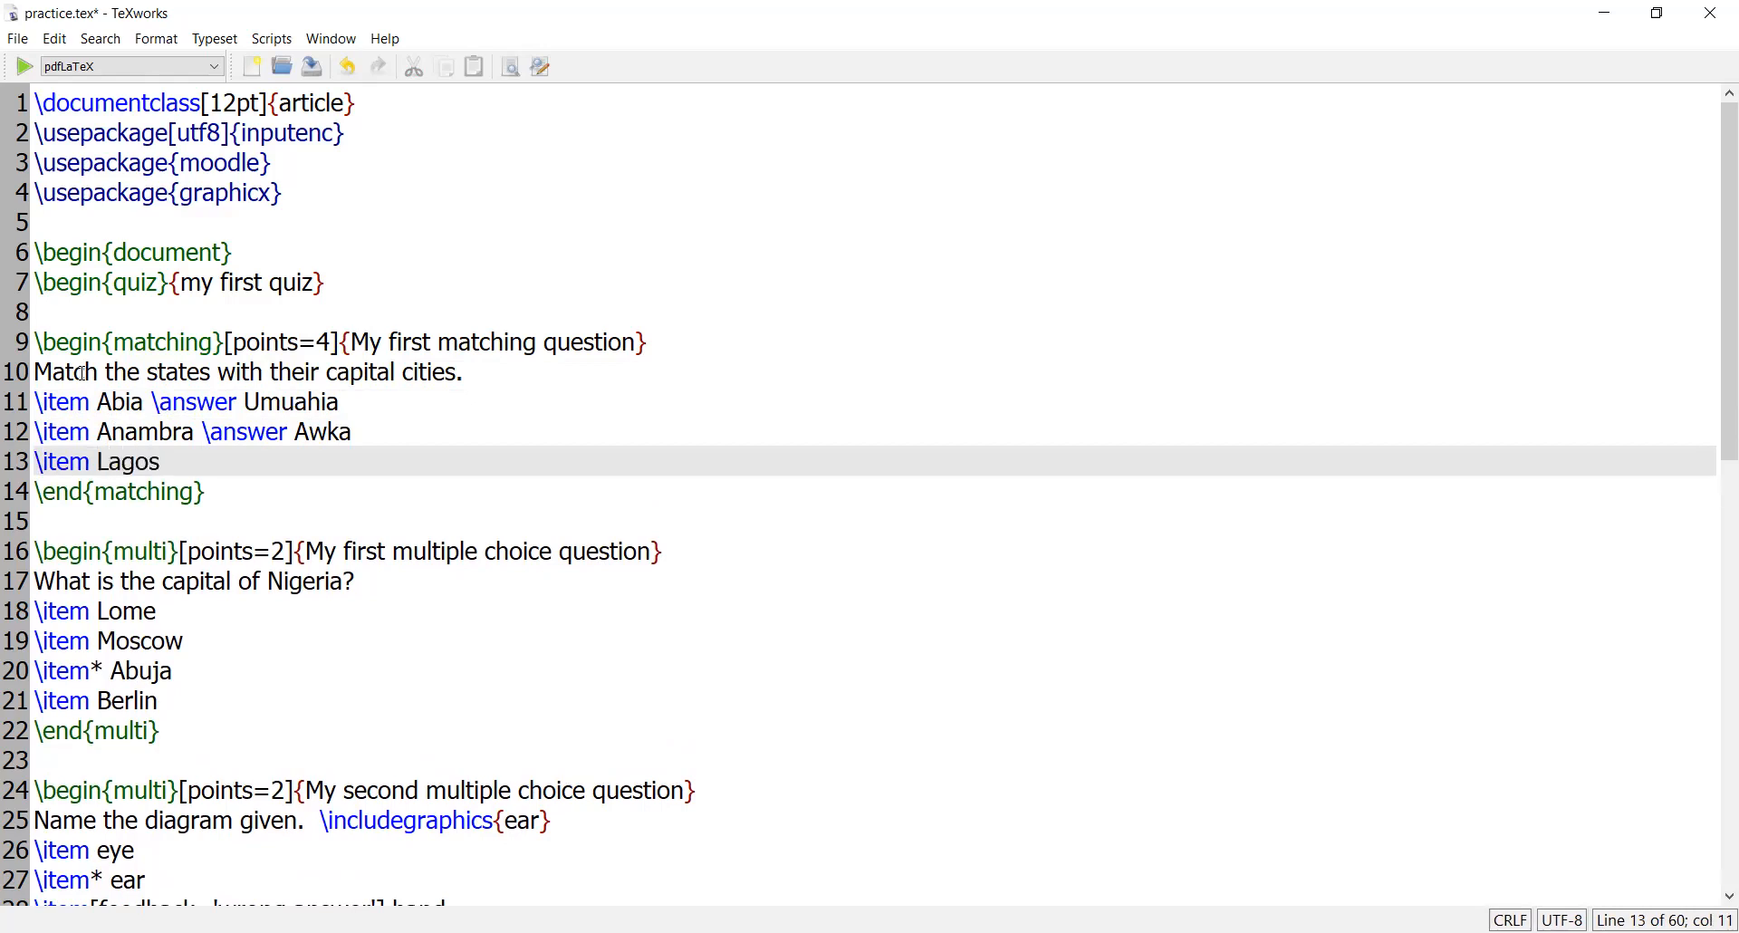
type(" \\")
type("Ik")
key("BackSpace")
key("BackSpace")
type("answer Ikeja")
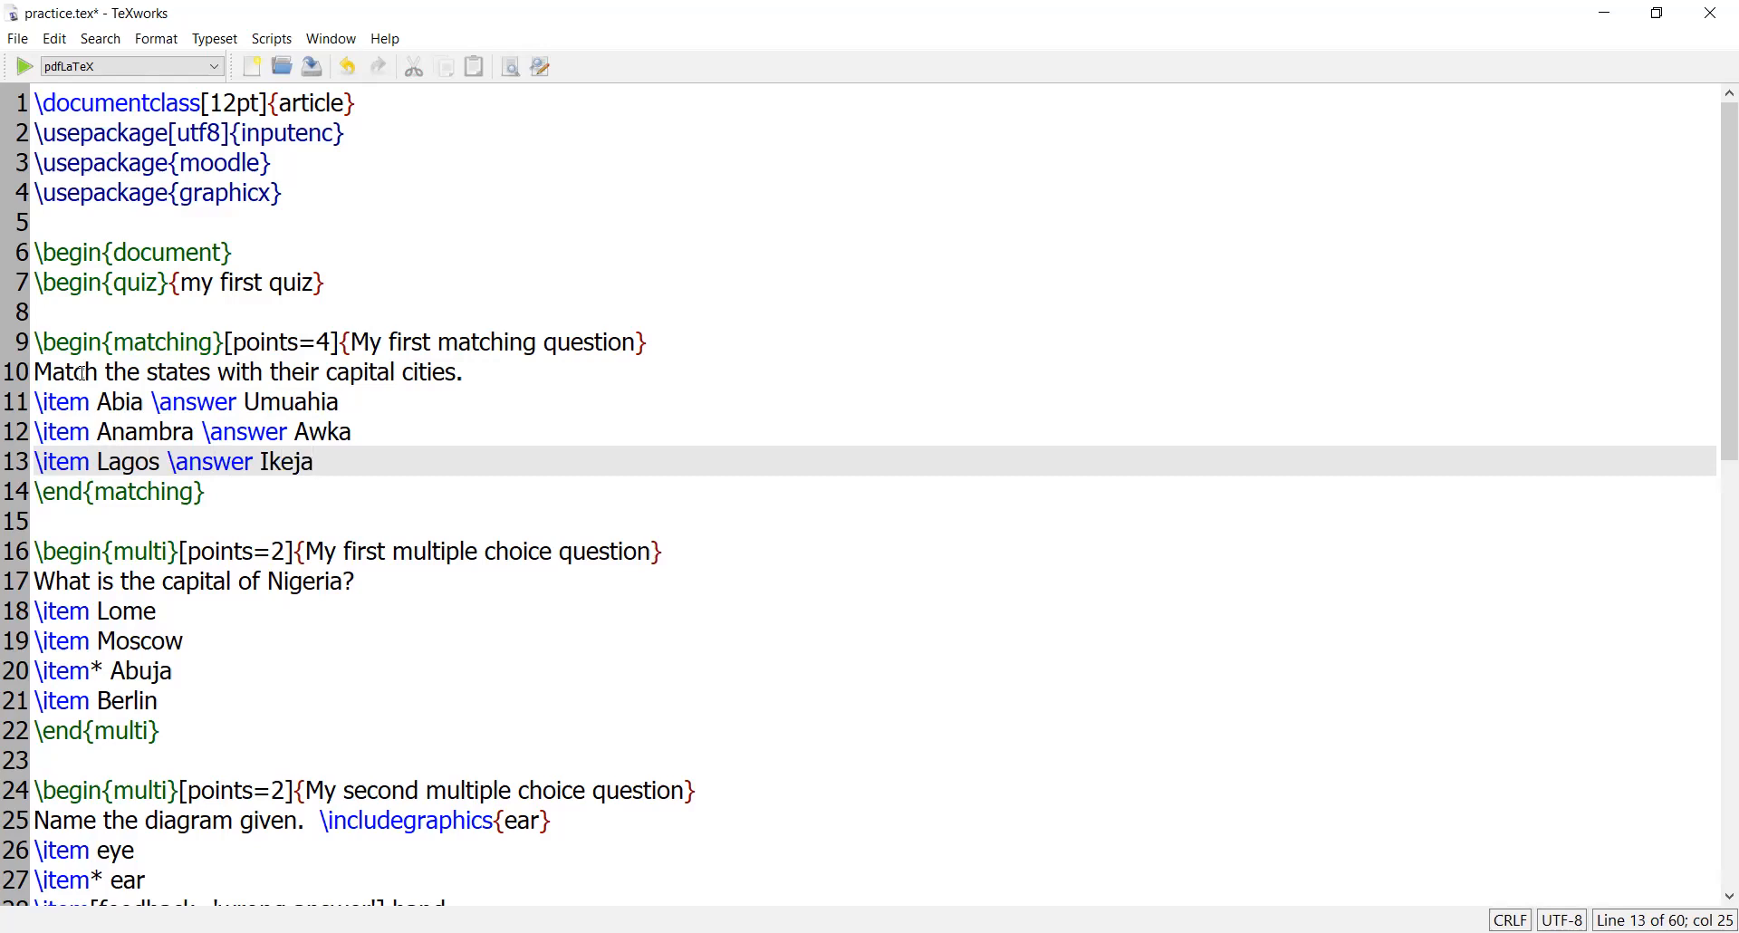
key("Return")
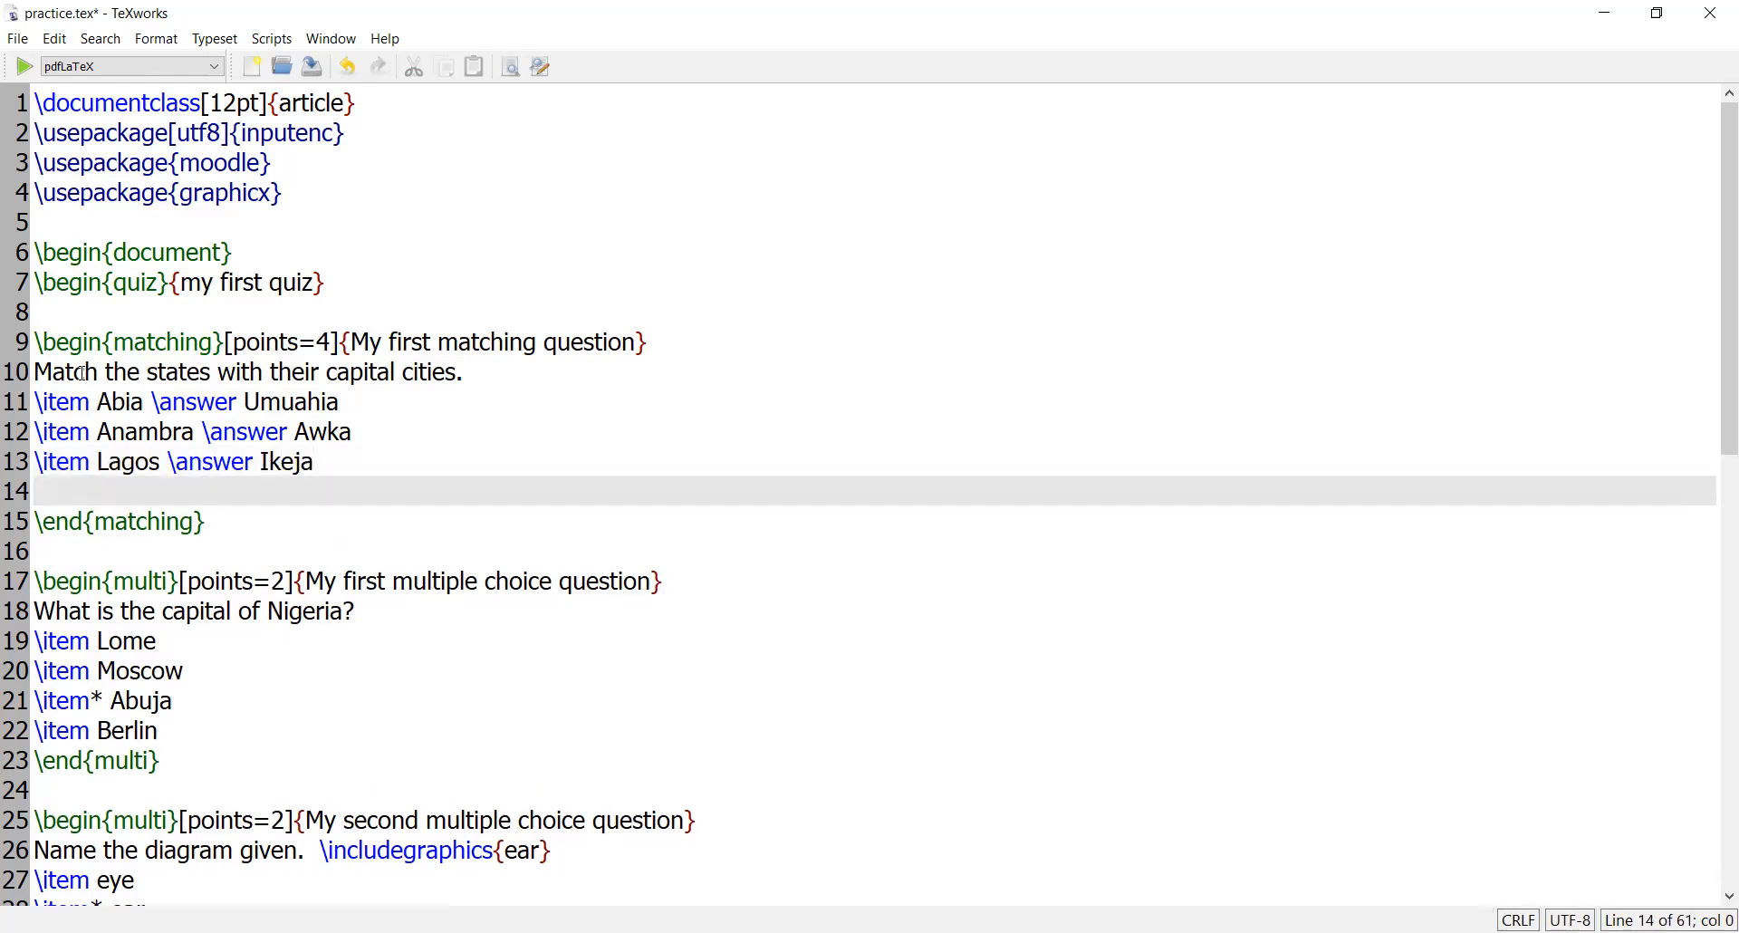
Add the fourth matching pair, \item Delta \answer Asaba, and start a new line below it
type("item")
key("BackSpace")
key("BackSpace")
key("BackSpace")
key("BackSpace")
type("\\item Delta")
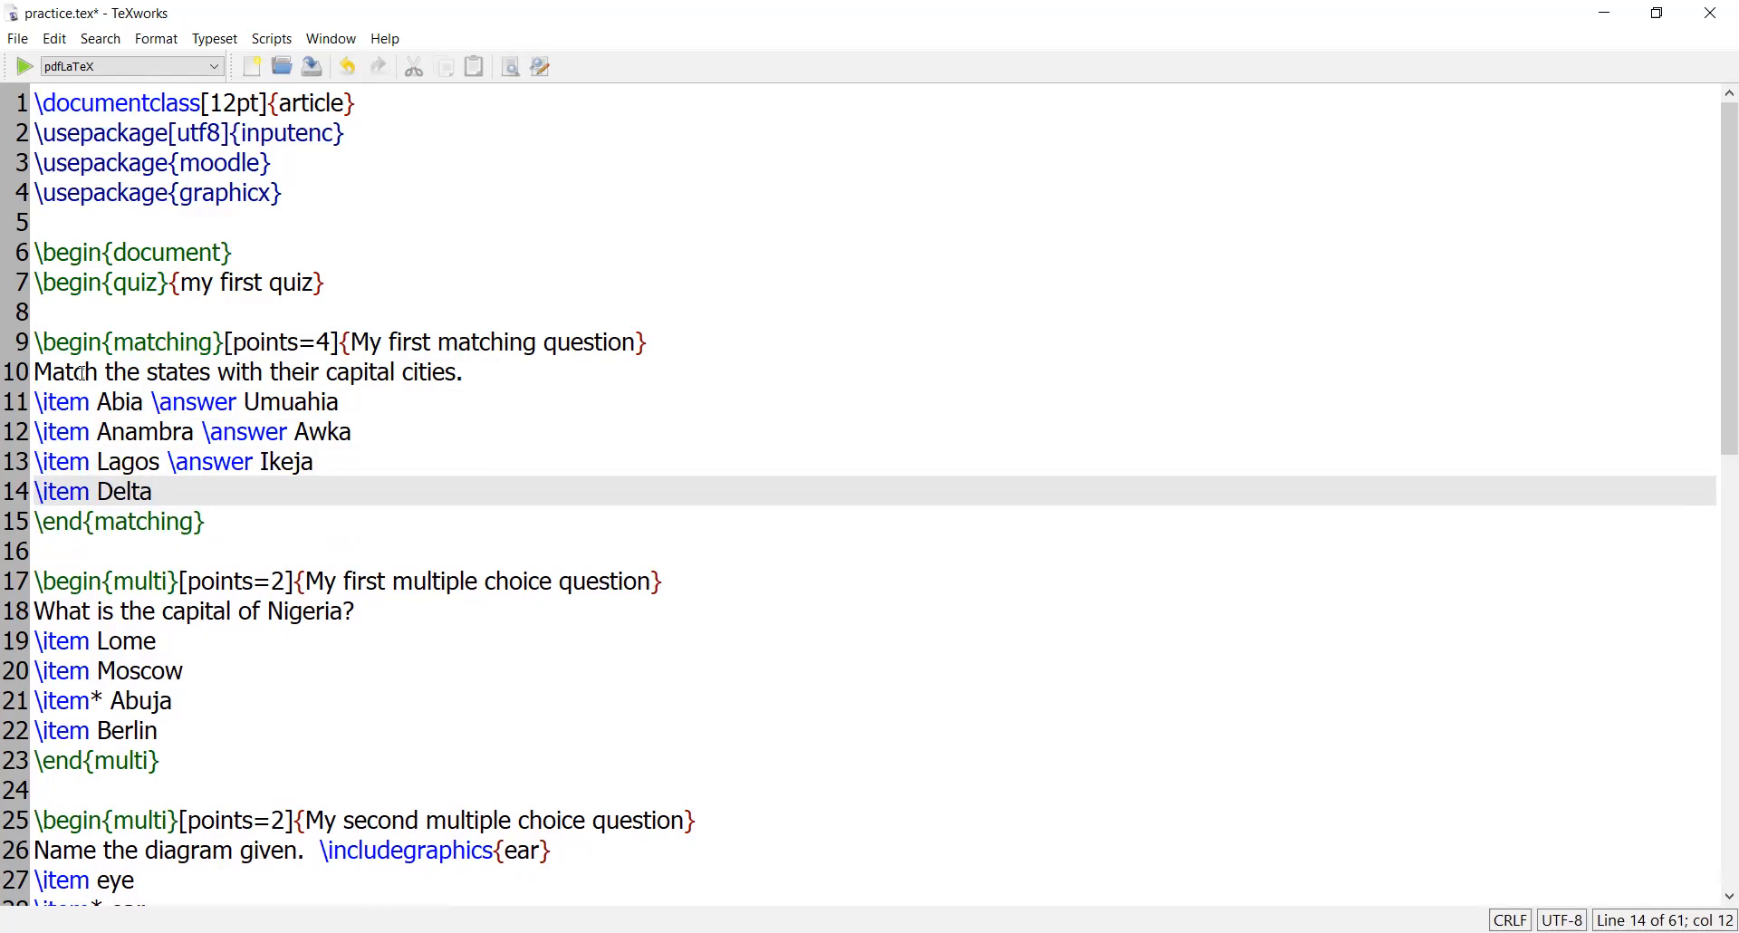
type(" \\answer Asaba")
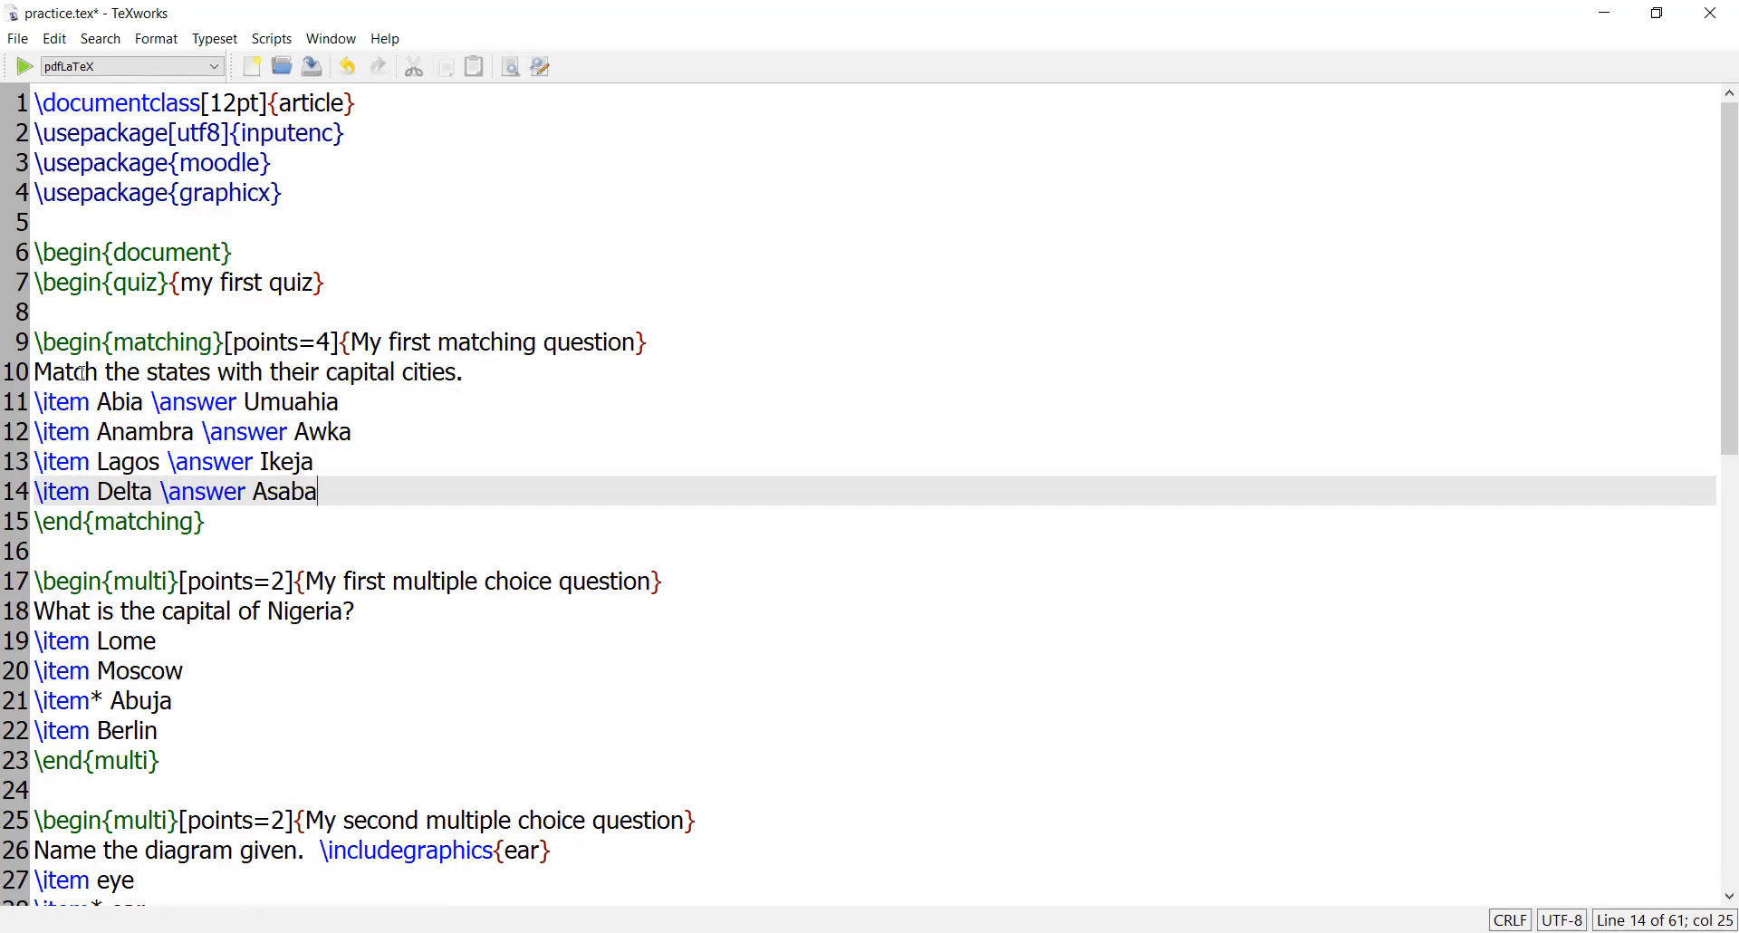
key("Return")
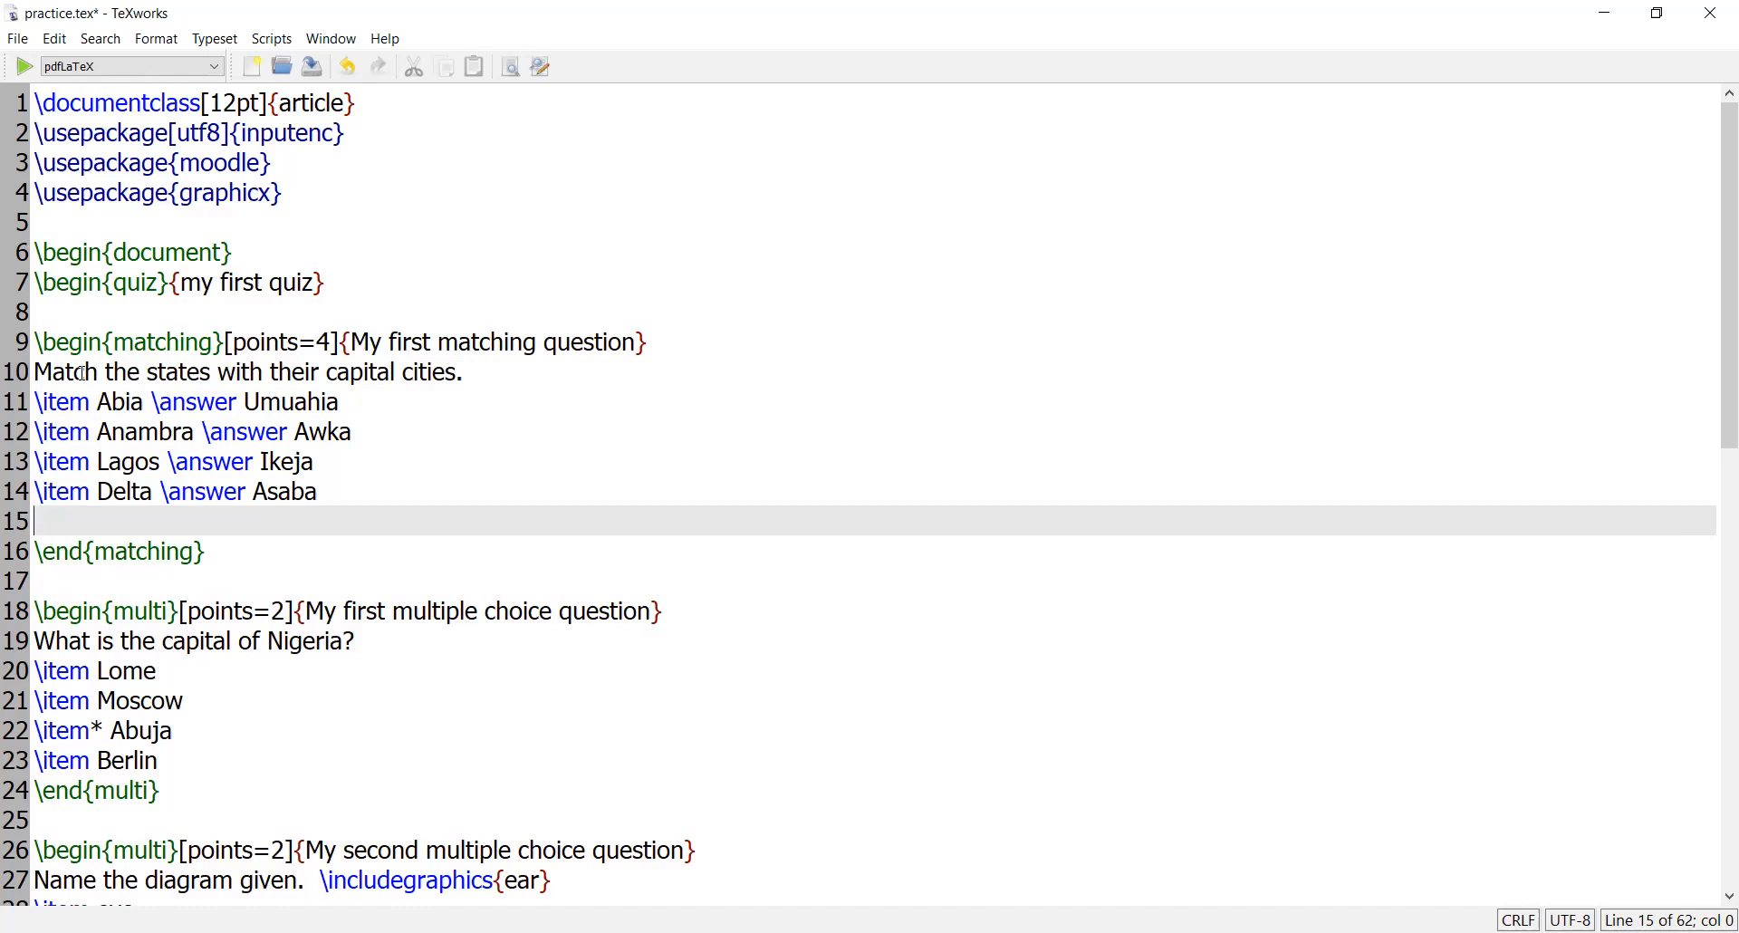
Add three extra answers without a matching state, using \item \answer lines for Uyo, Kaduna and Owerri
type("\\item \\answ")
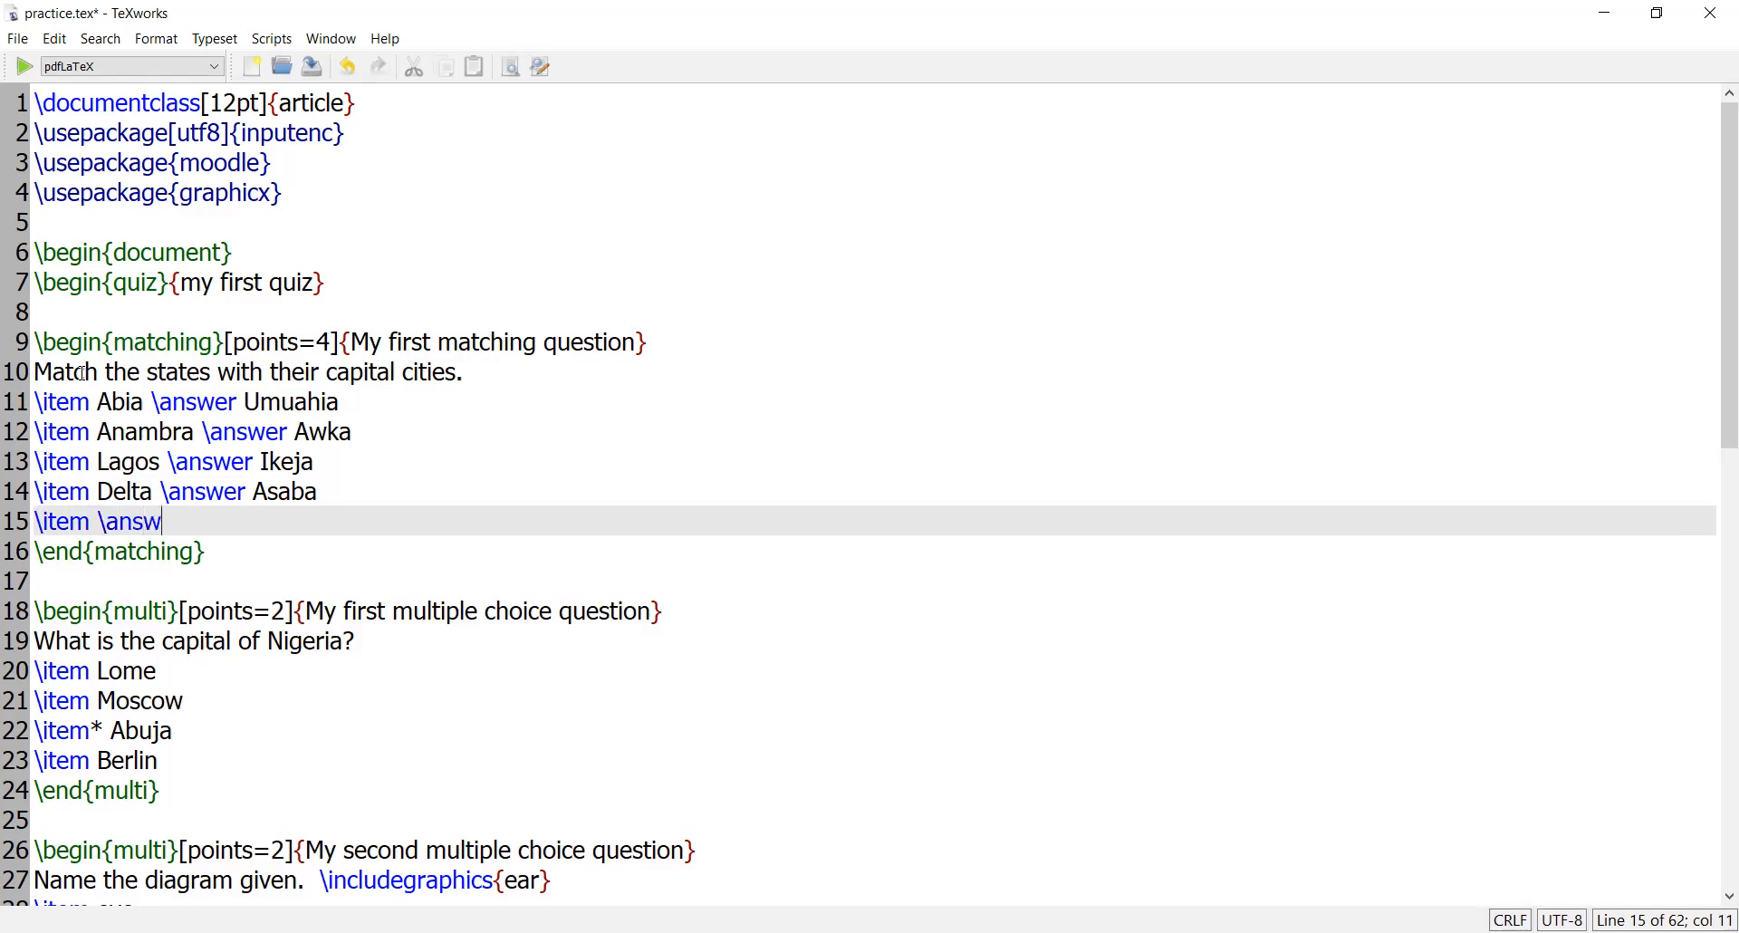
type("er Uyo")
key("Return")
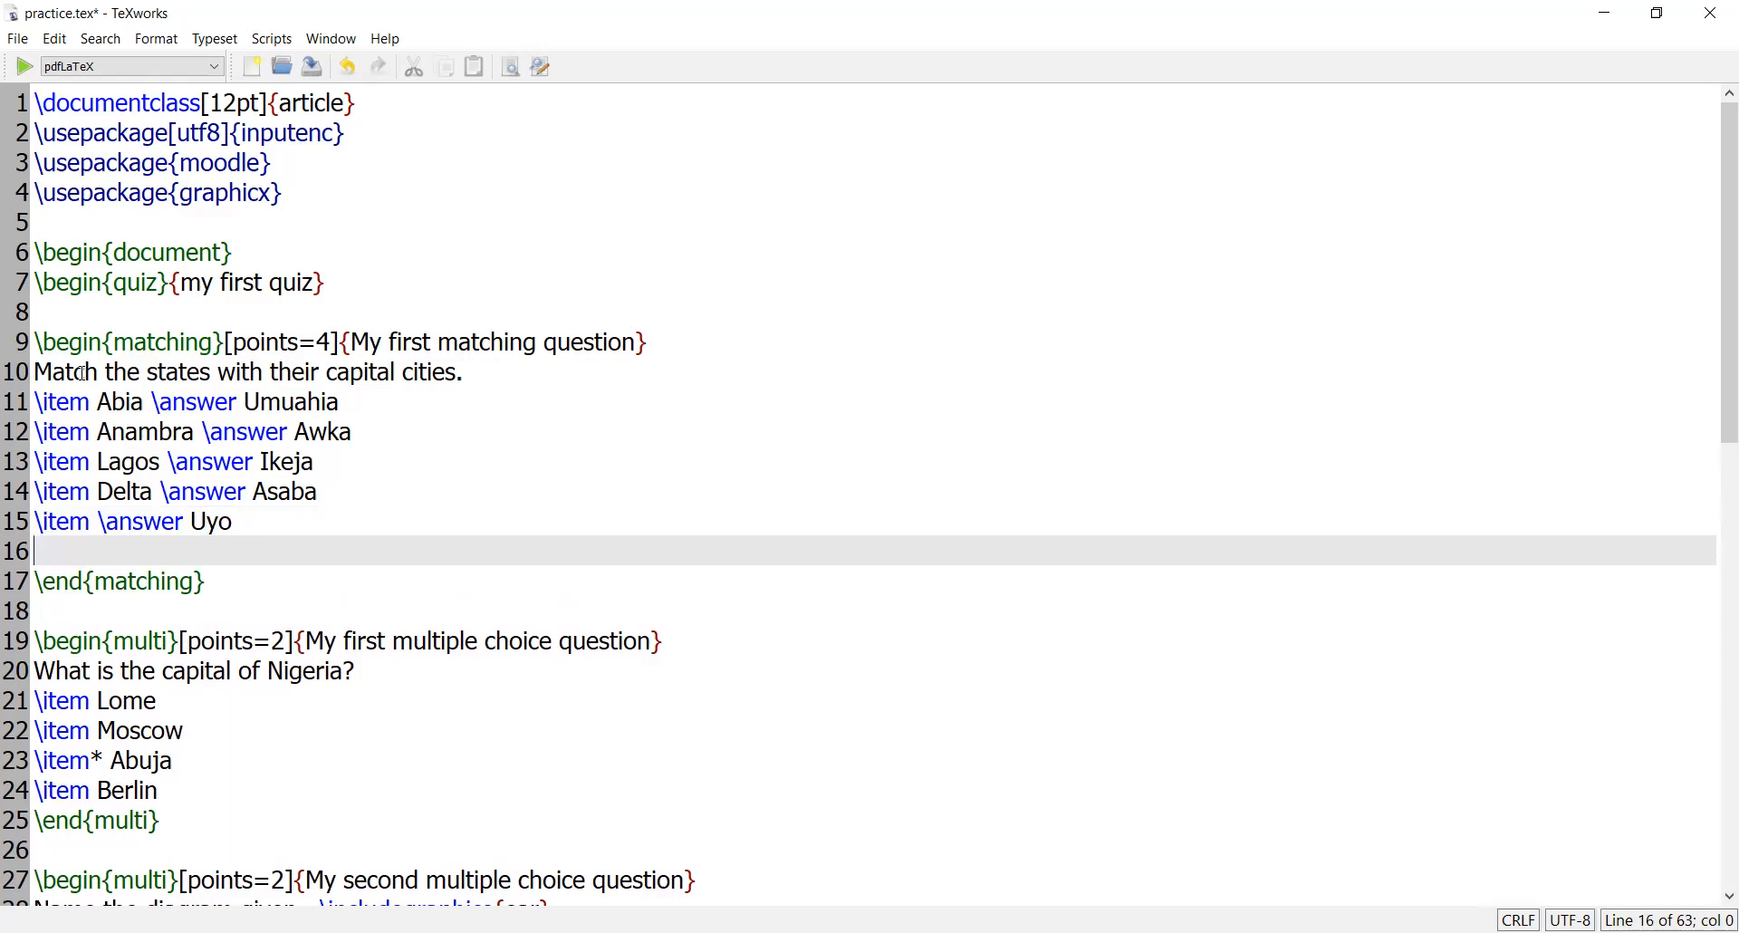
type("\\item \\answer Kaduna")
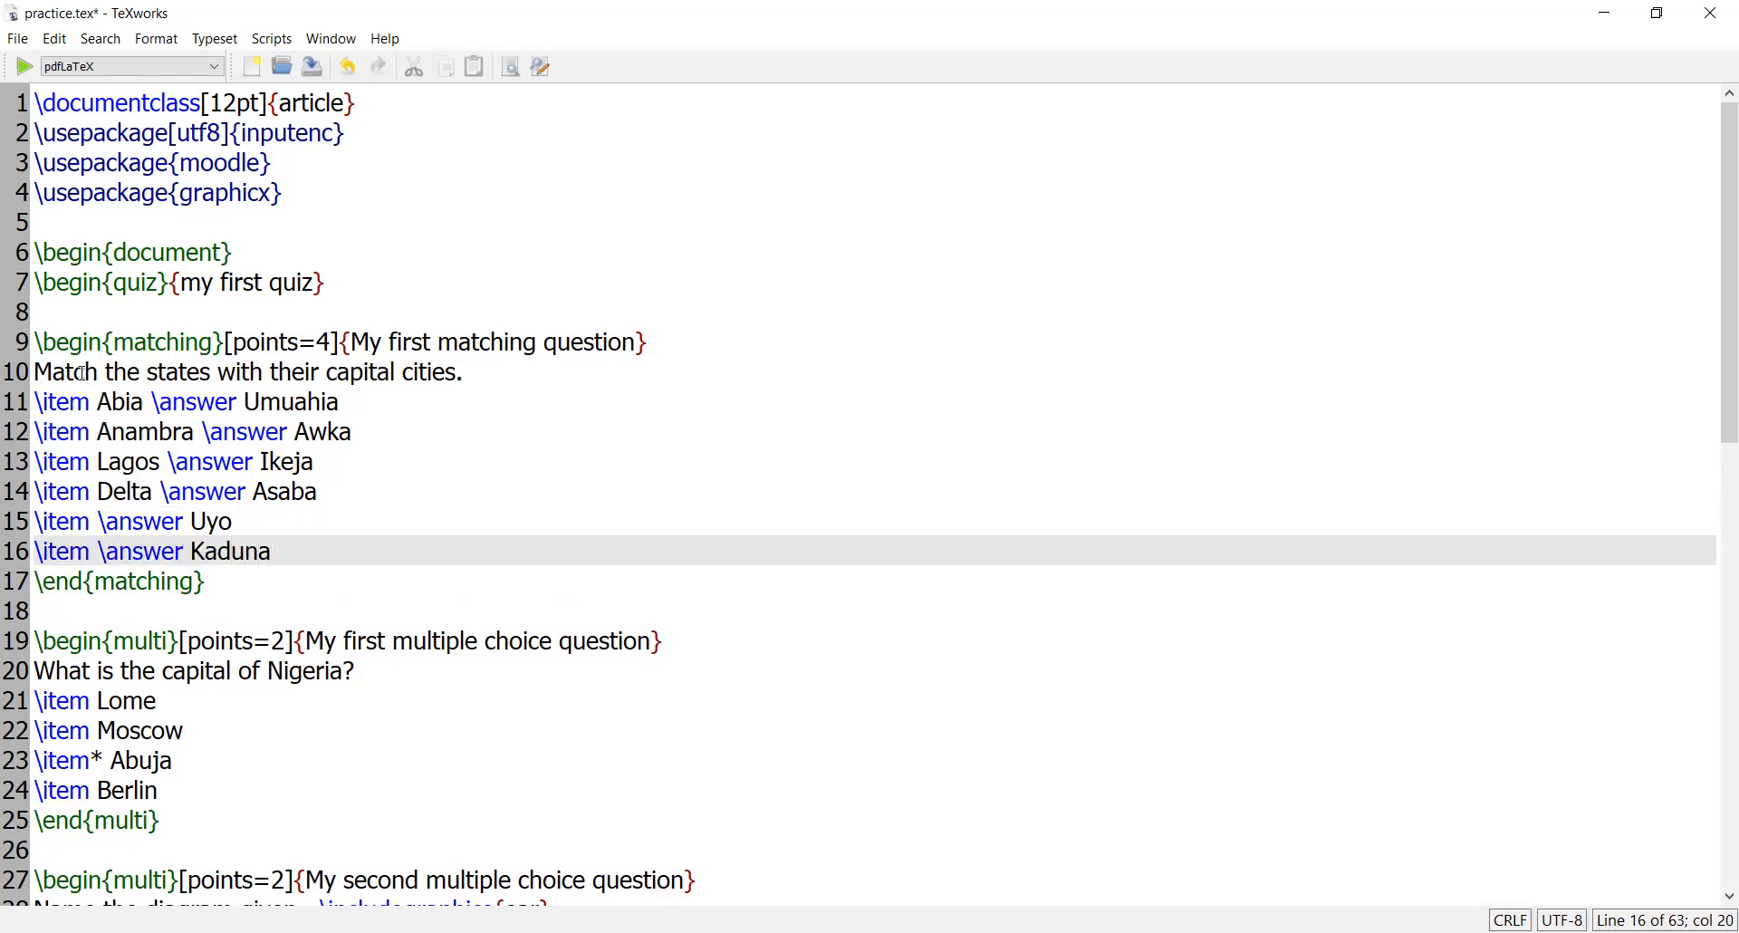
key("Return")
type("te")
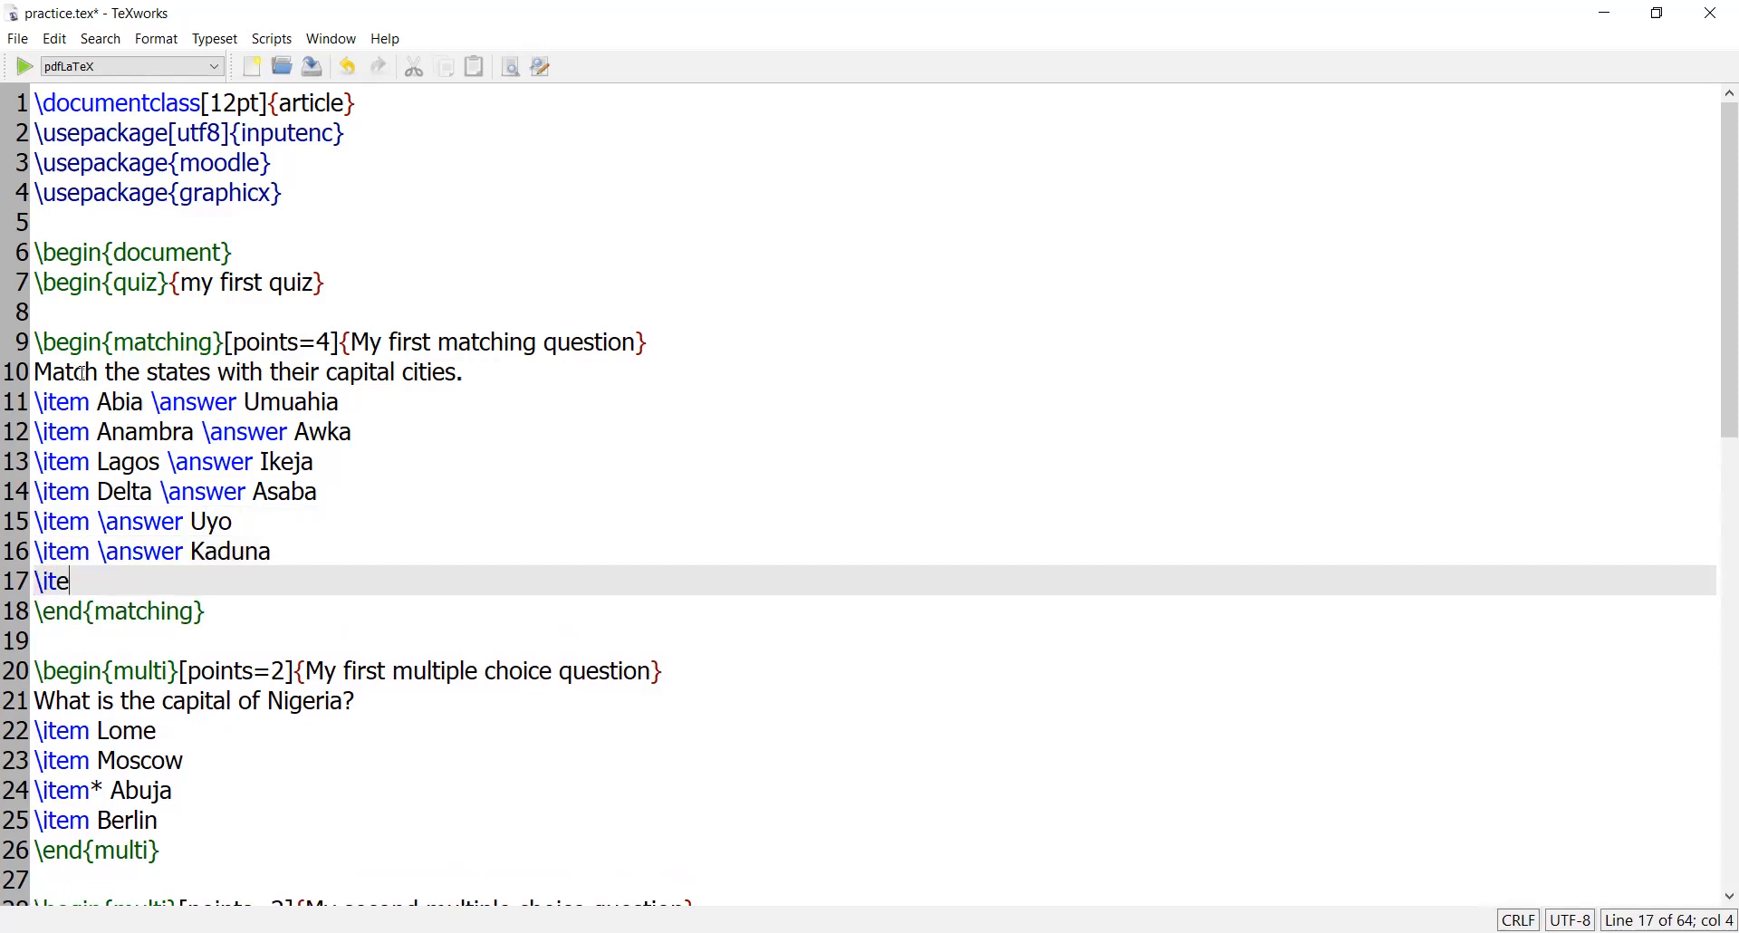
type("m \\answer")
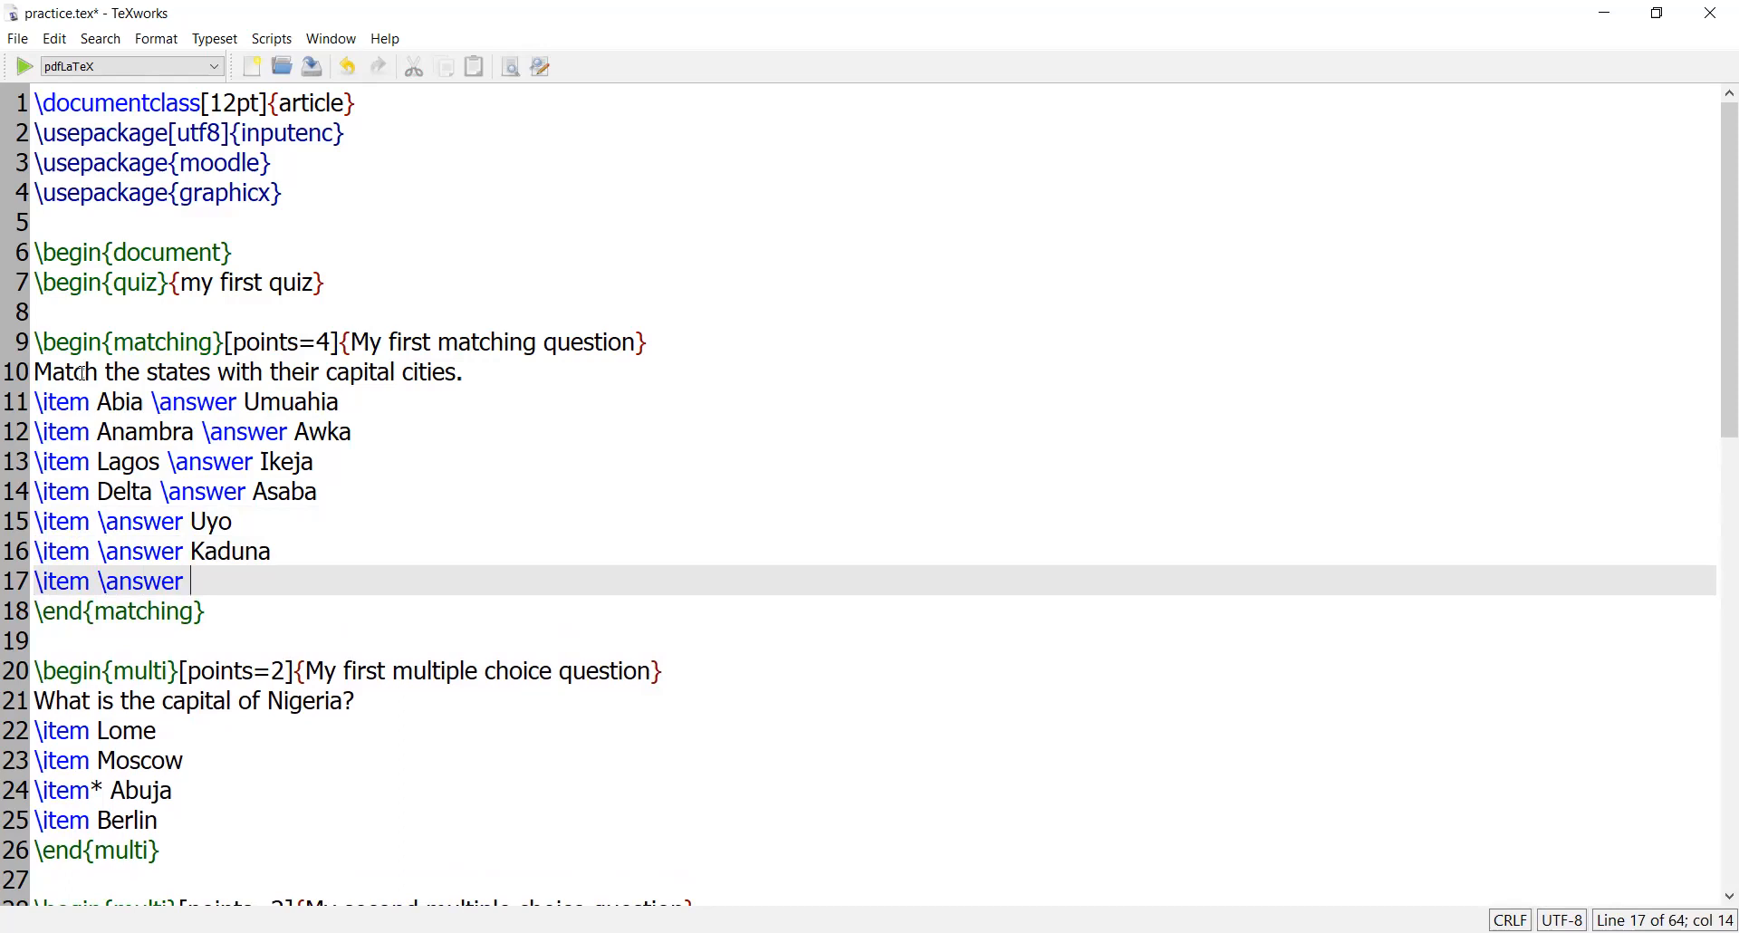
type("E")
key("BackSpace")
type("Owerri")
left_click(87, 402)
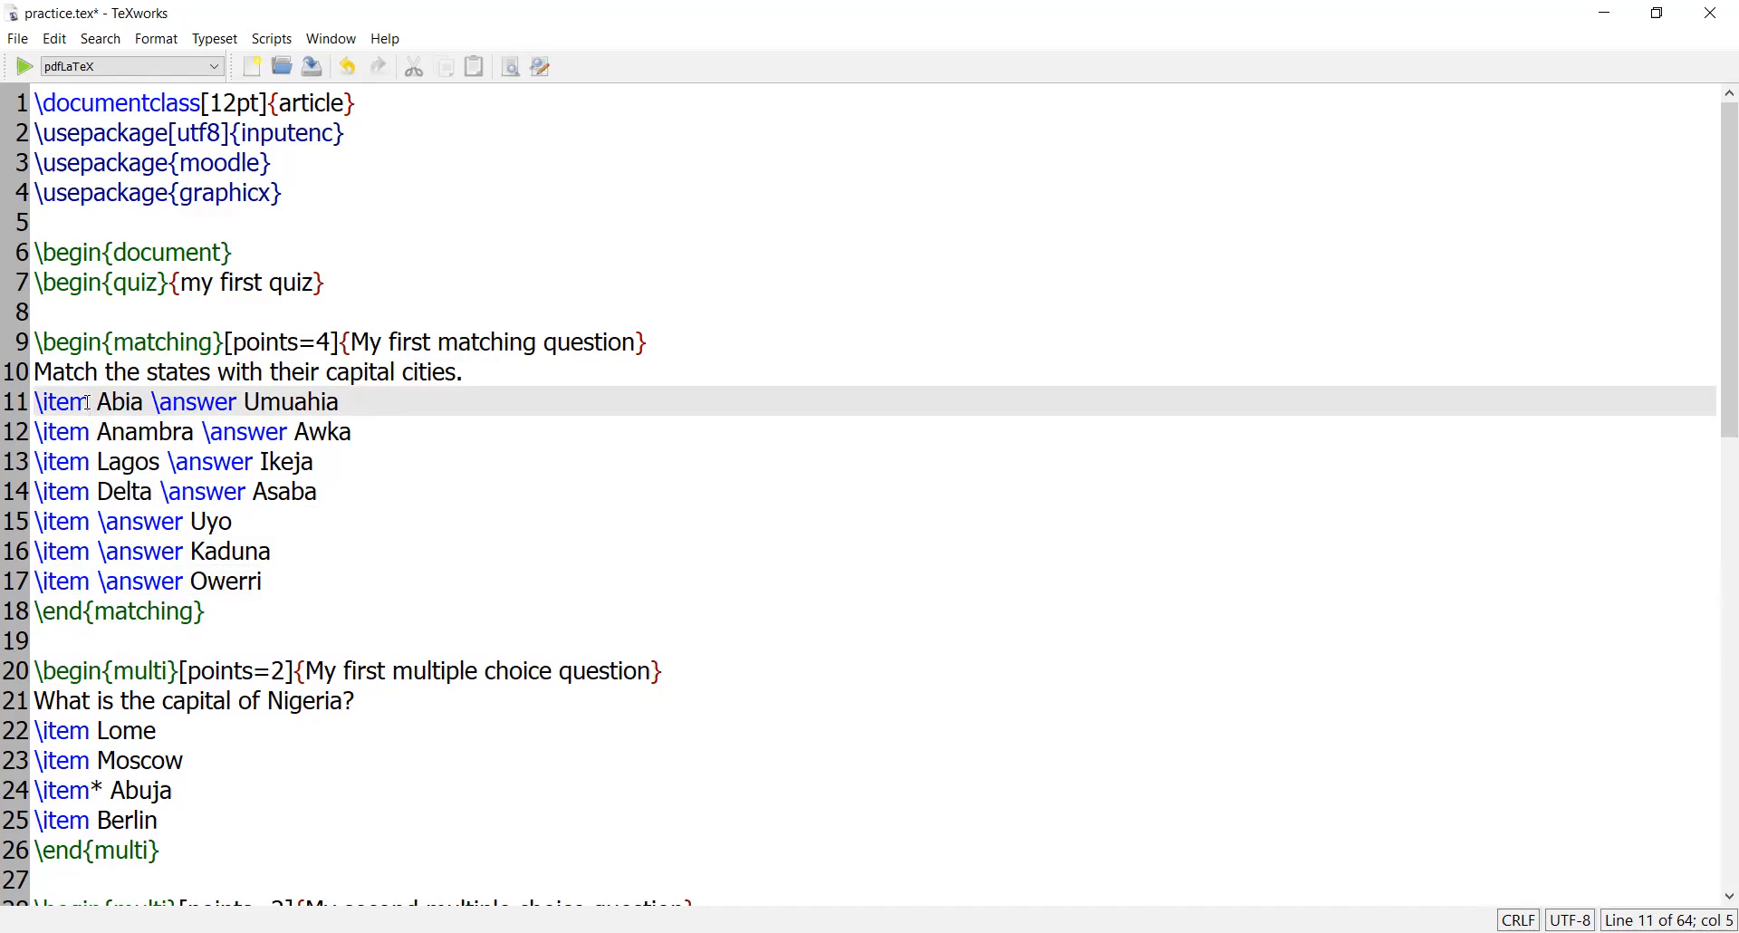
left_click(199, 523)
left_click_drag(205, 522, 249, 582)
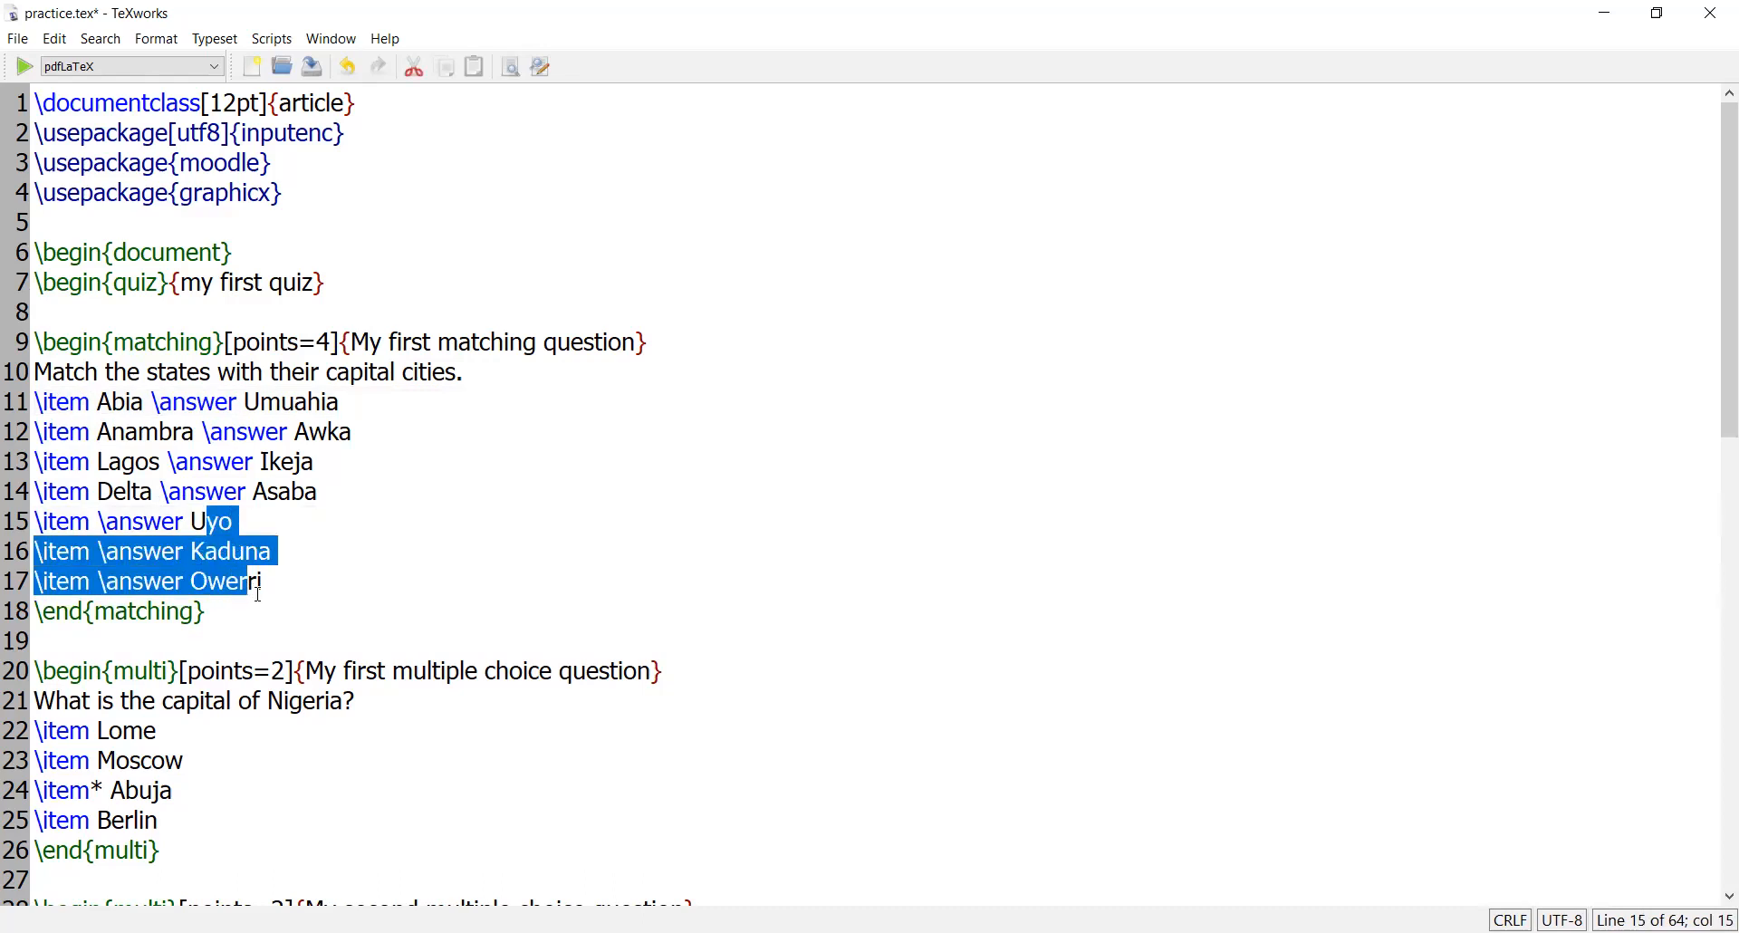
left_click(93, 523)
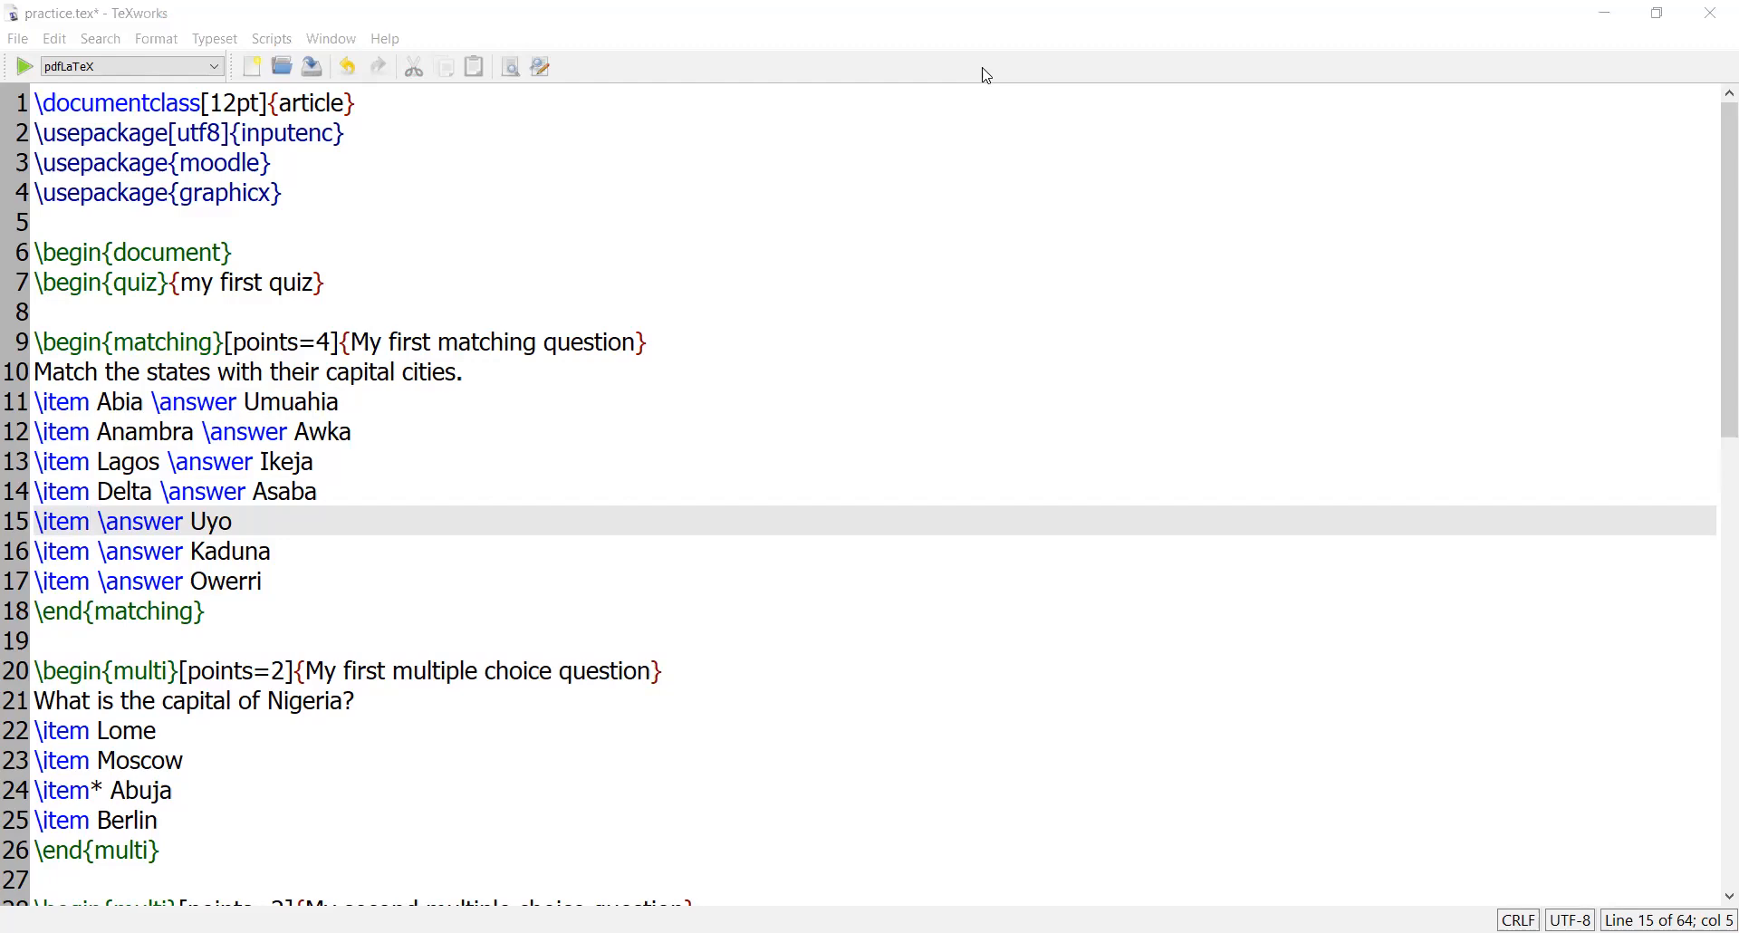
Switch to the Moodle site in Chrome and open the question bank's import page for English Language Year 12
key("alt+Tab")
left_click(1233, 21)
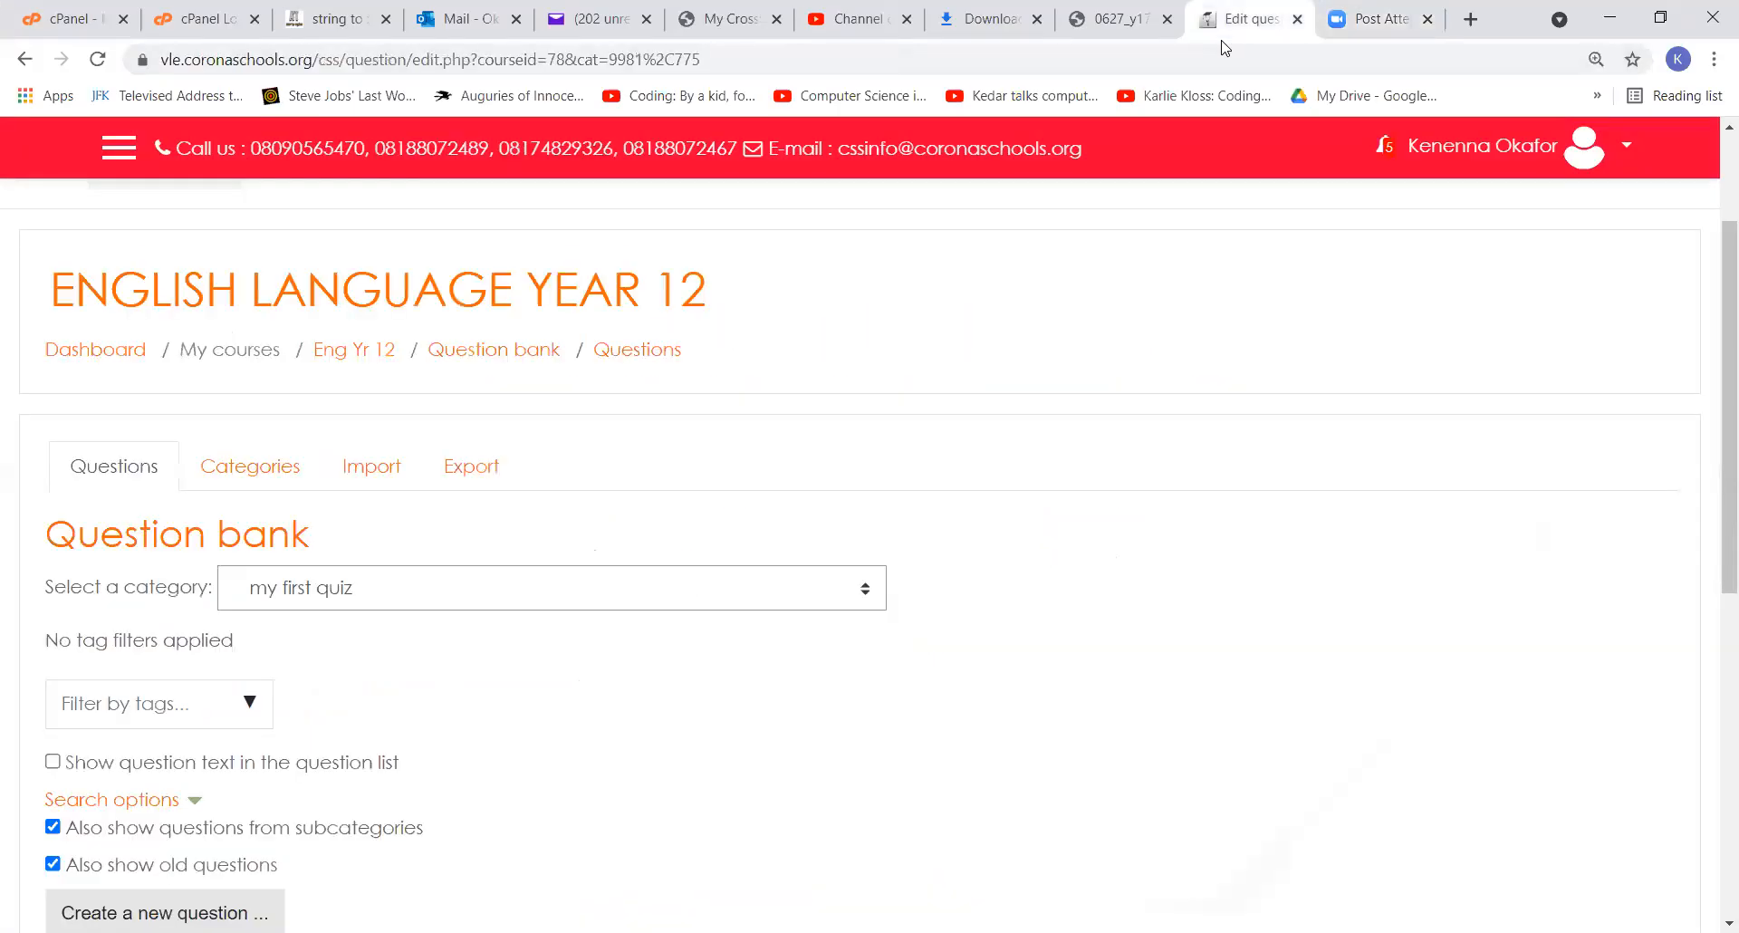
mouse_move(1715, 324)
left_mouse_down()
mouse_move(1714, 359)
mouse_move(1714, 340)
left_mouse_up()
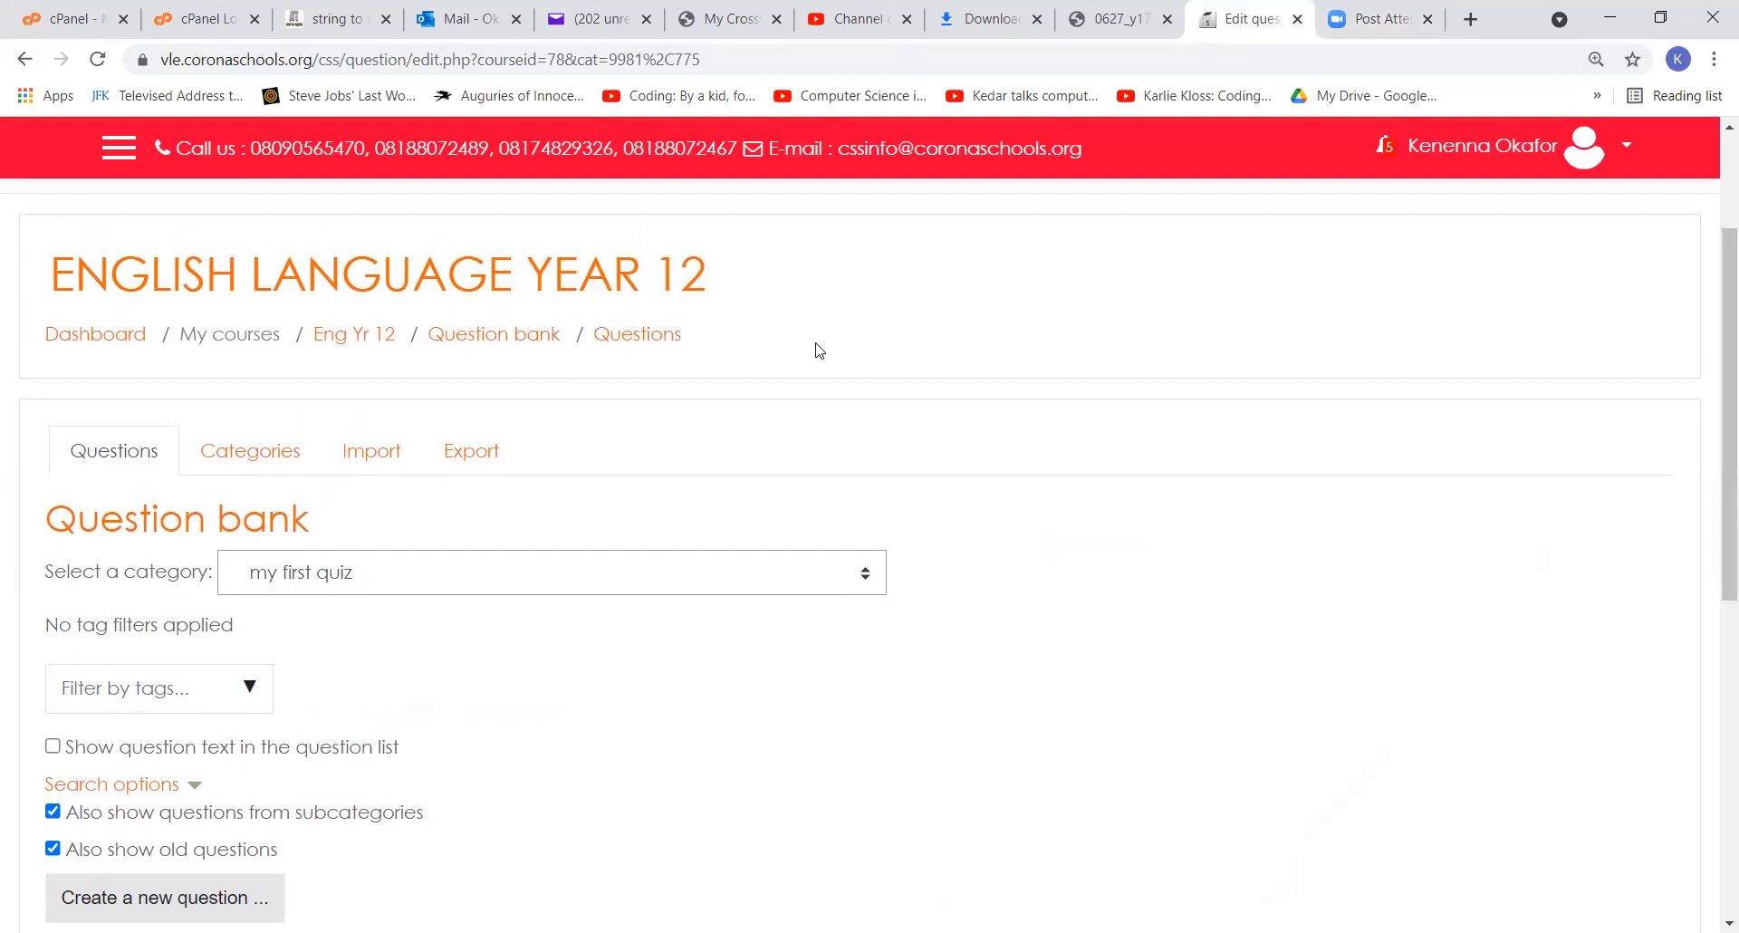
left_click(382, 460)
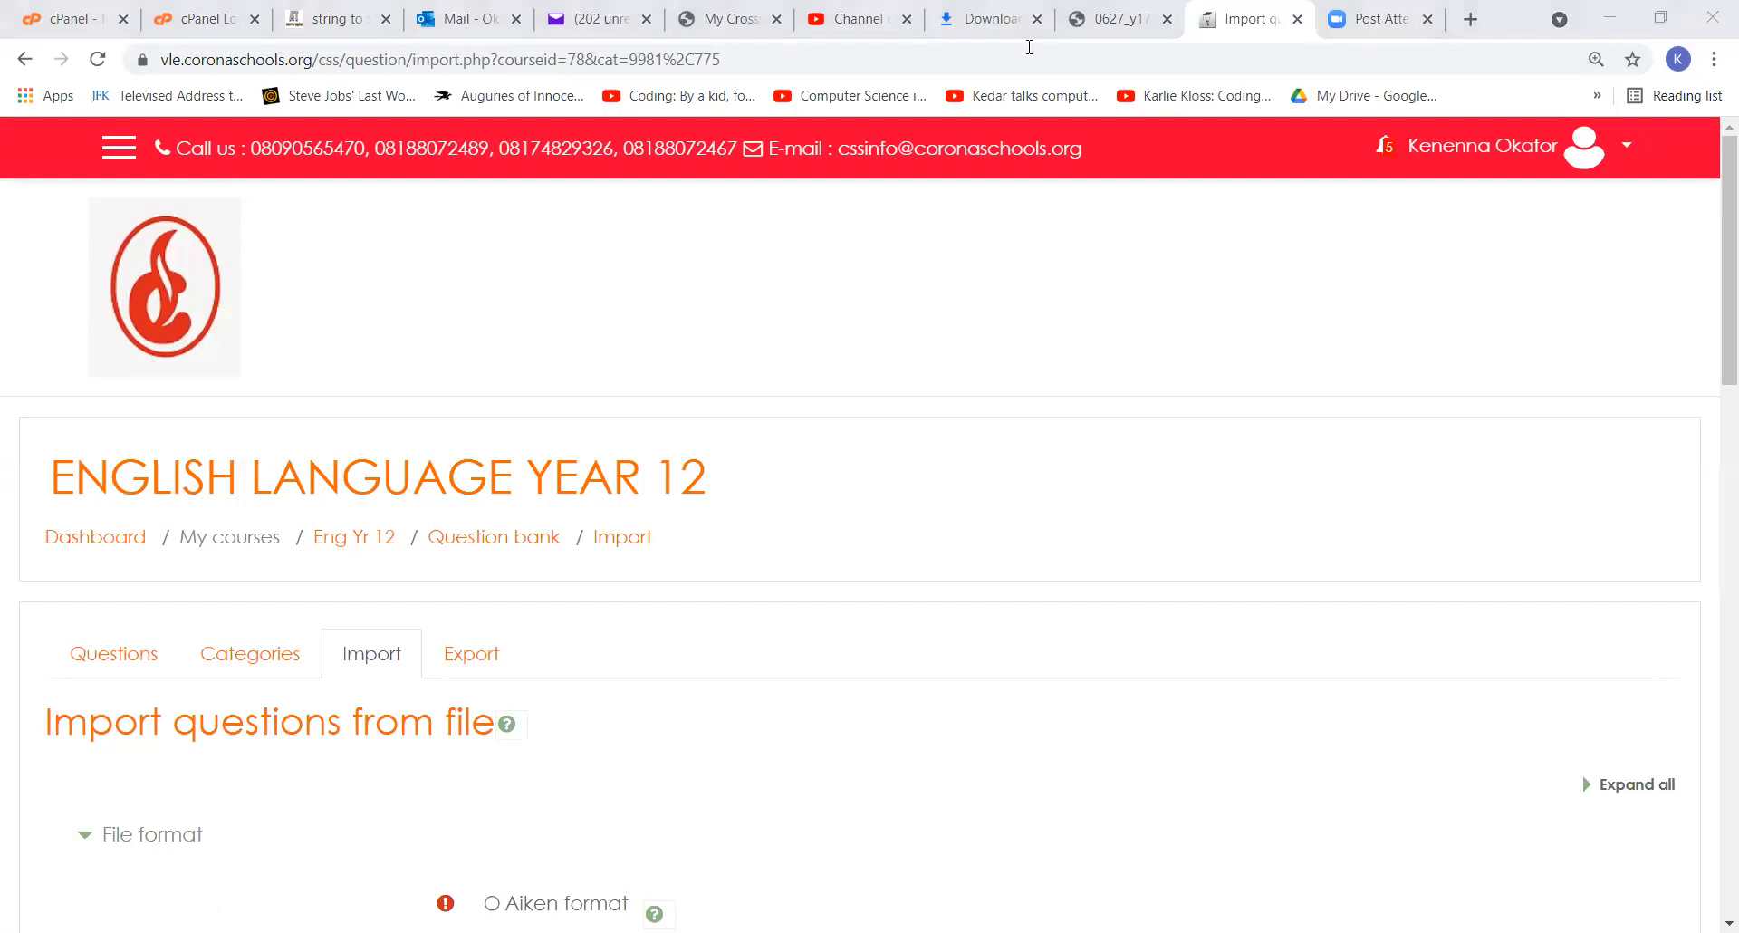
Return to practice.tex in TeXworks, typeset it with pdfLaTeX and review the questions in the maximized PDF
key("alt+Tab")
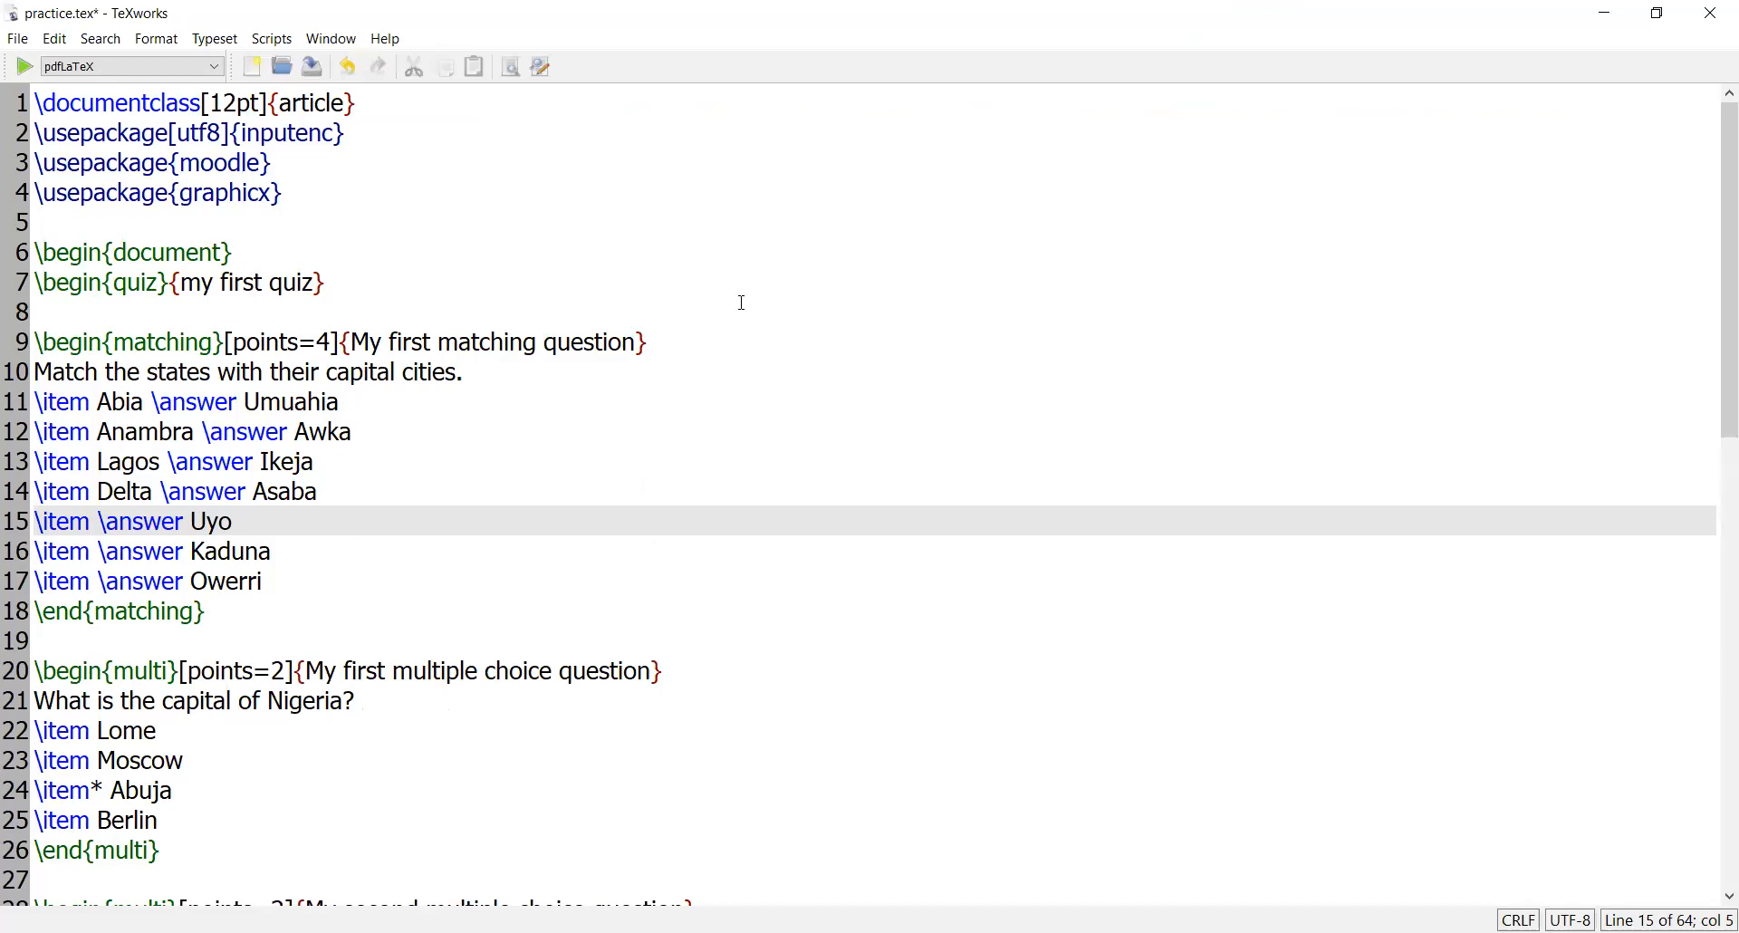
left_click(26, 69)
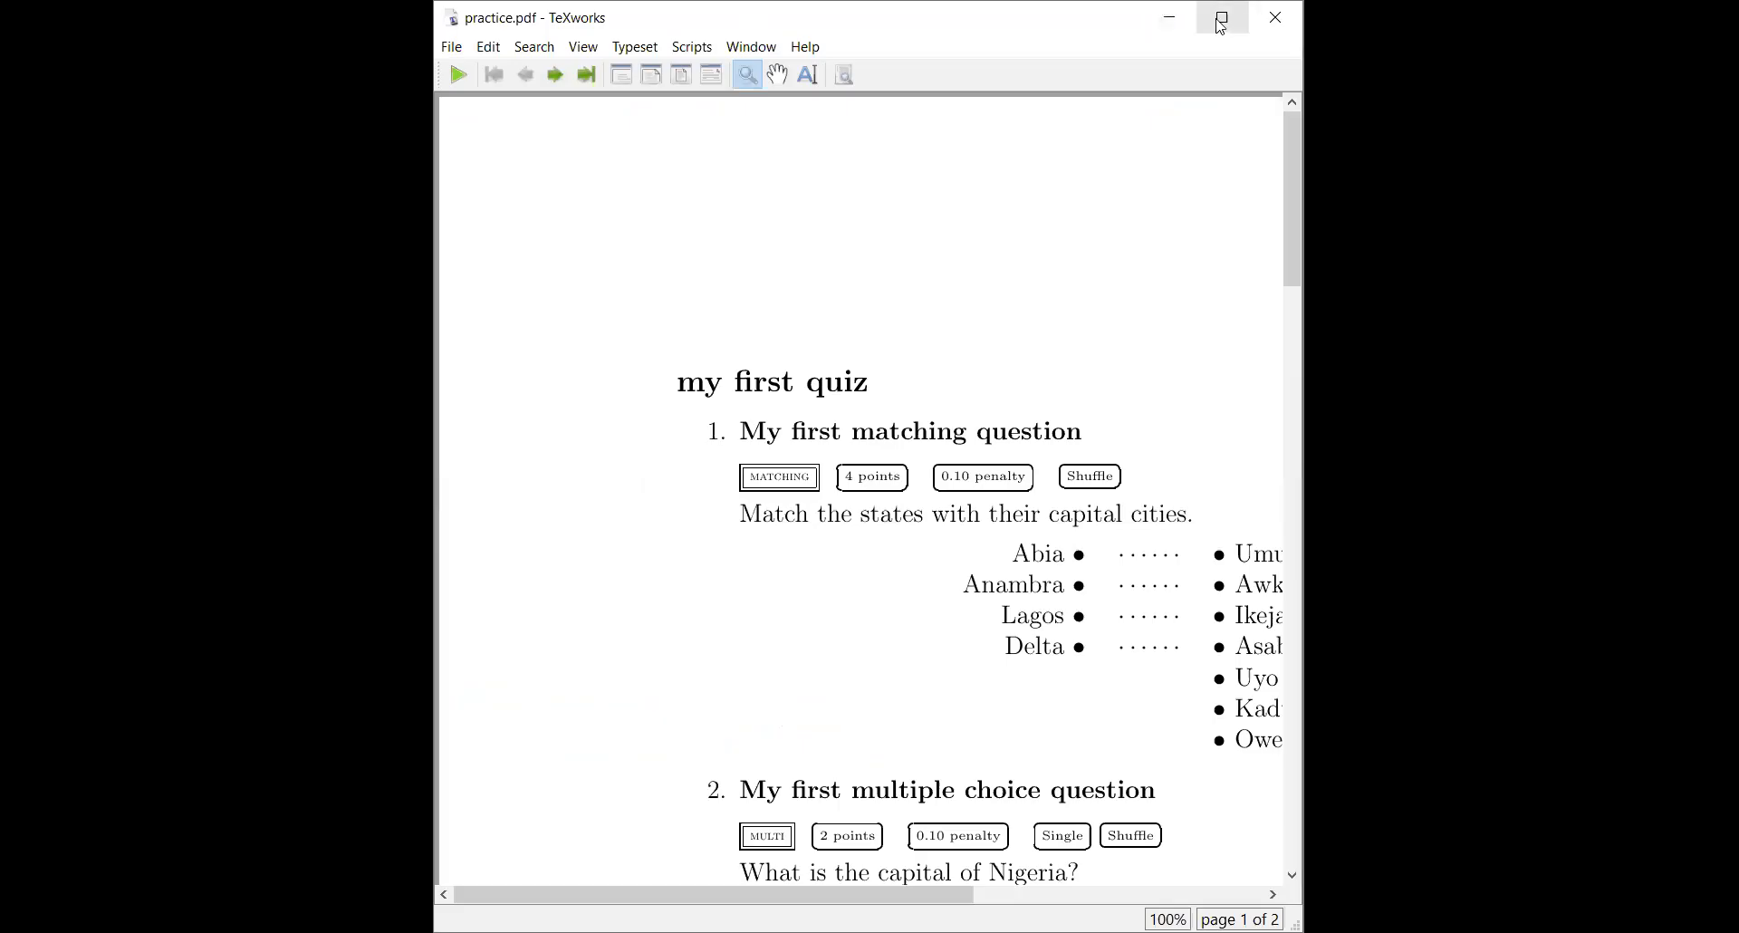
left_click(1221, 19)
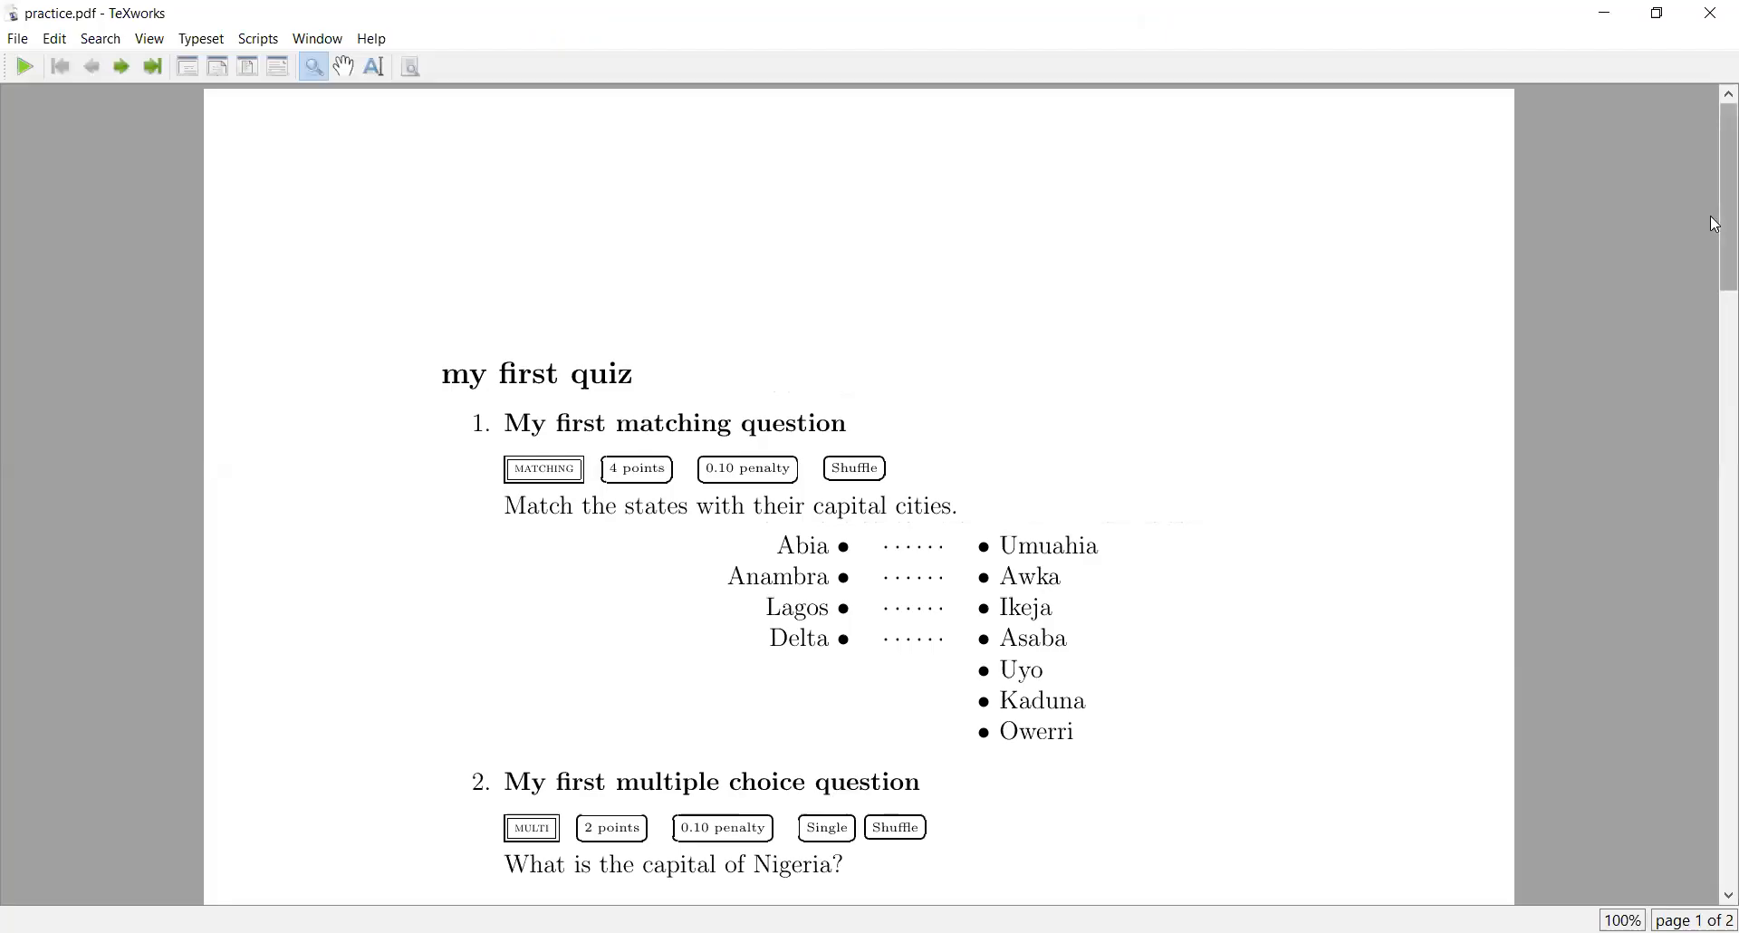
left_click_drag(1718, 236, 1715, 335)
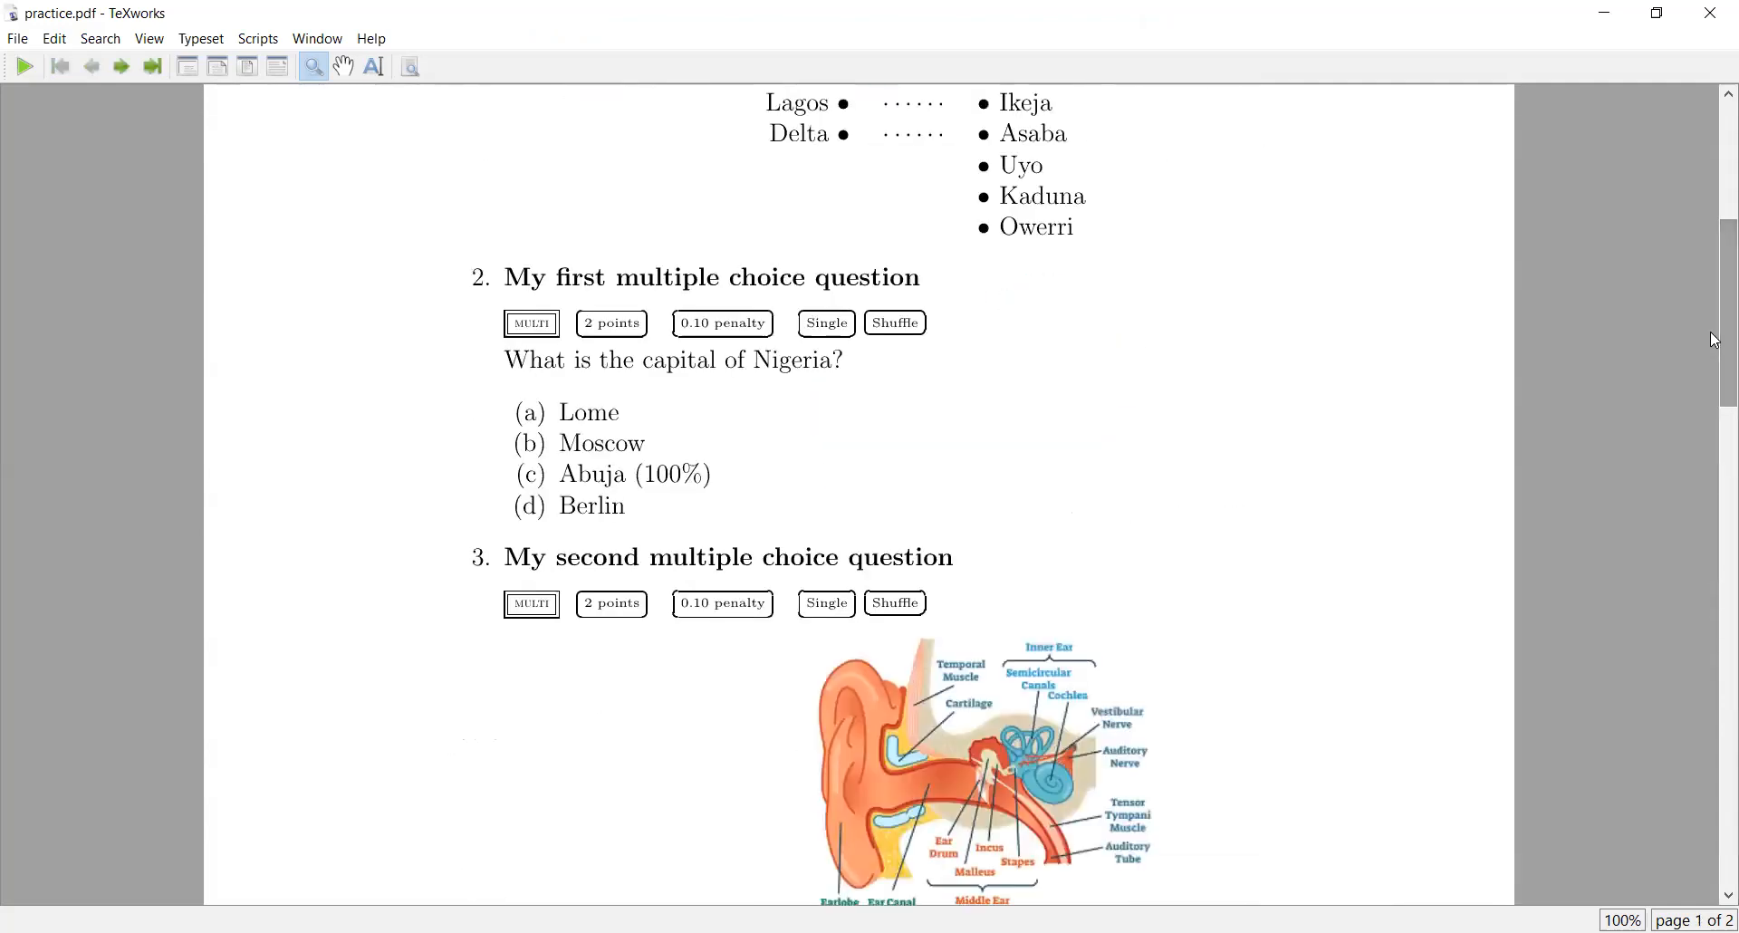
left_click_drag(1715, 398, 1715, 437)
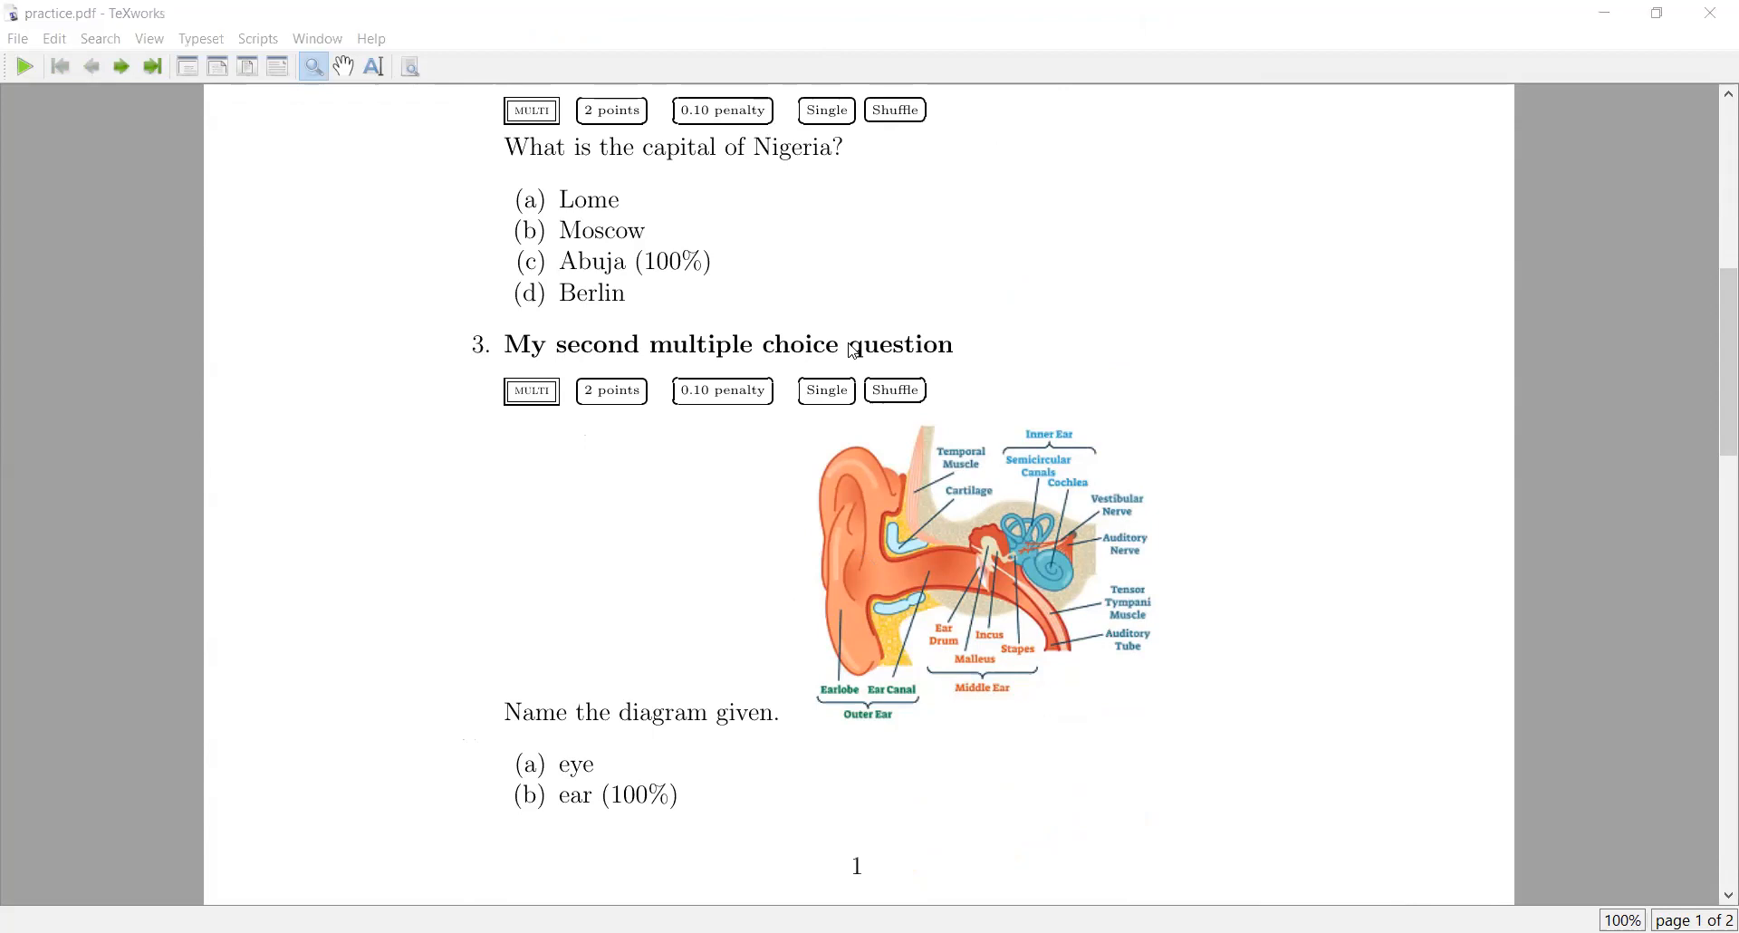
Insert a line break \\ after "Name the diagram given." in practice.tex, typeset again and check the ear question in the PDF
key("alt+Tab")
left_click_drag(1724, 414, 1727, 534)
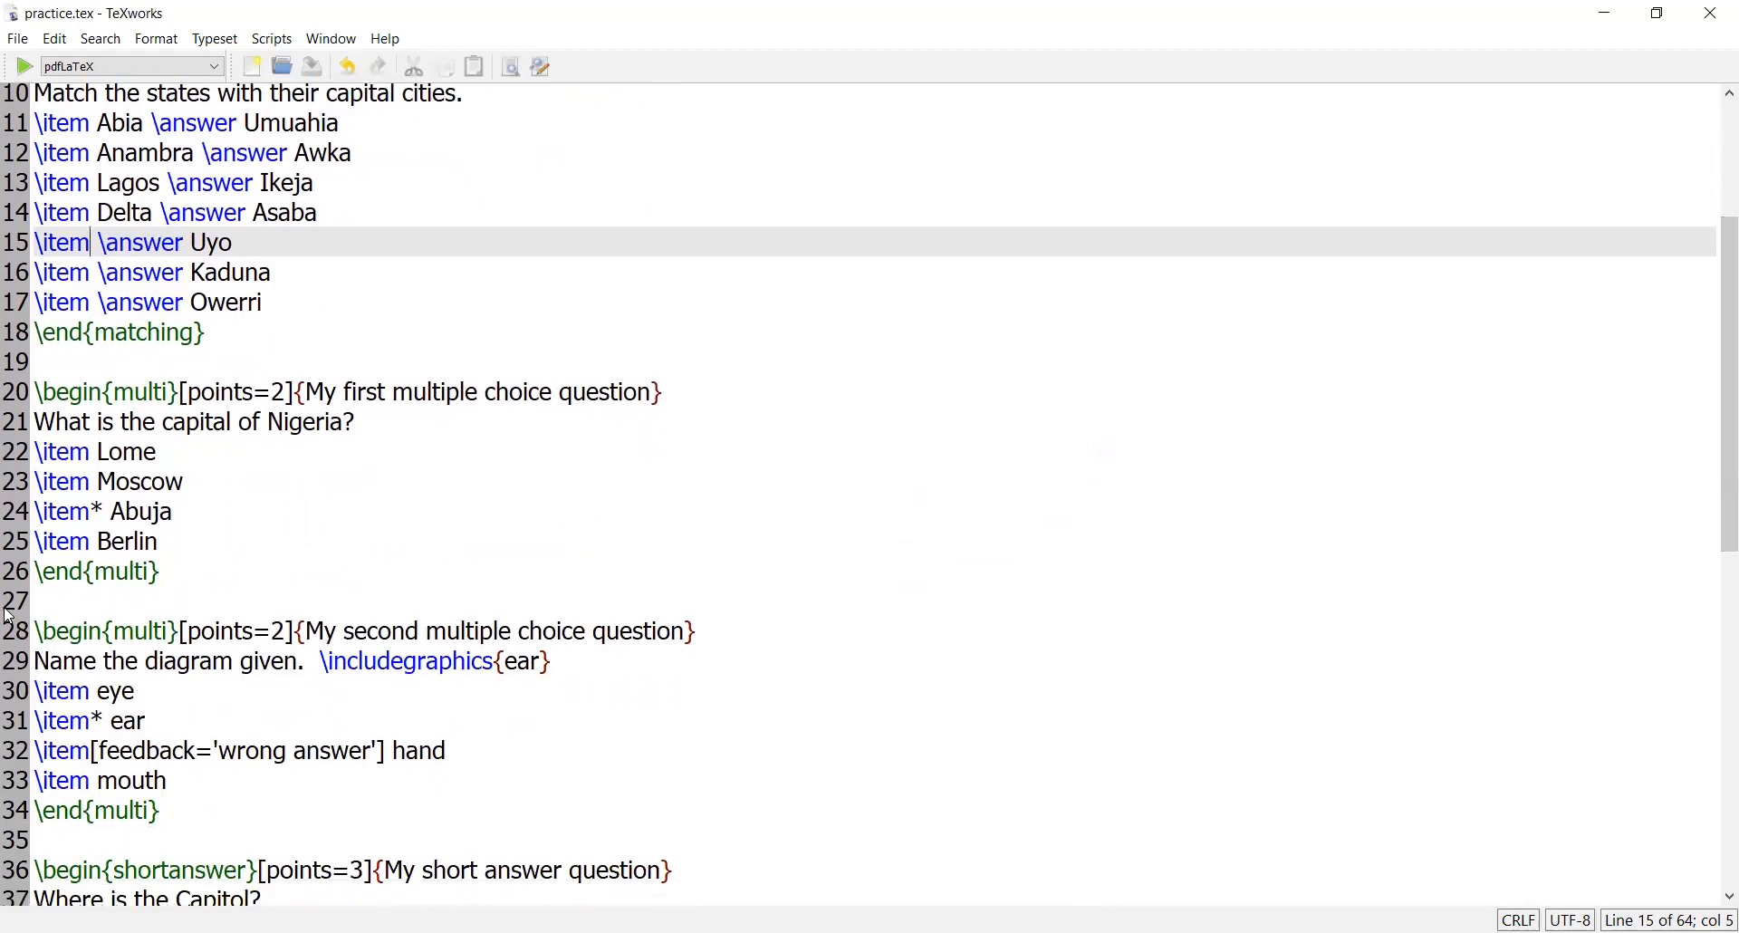
left_click(309, 664)
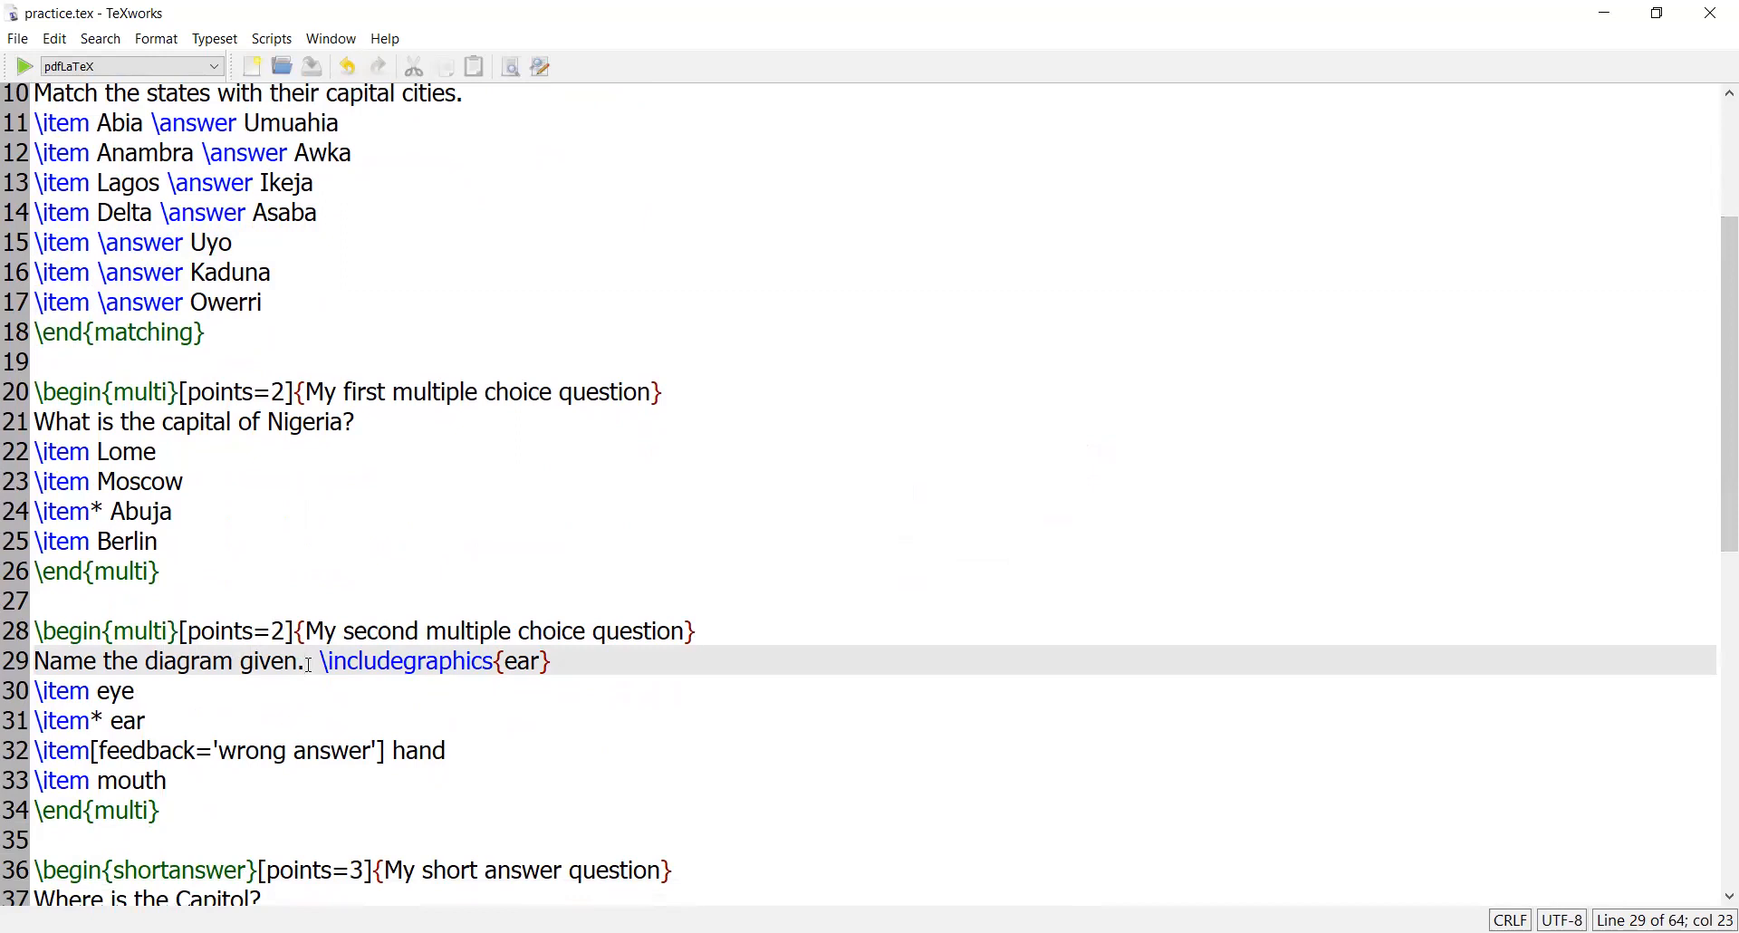
type("\\\\")
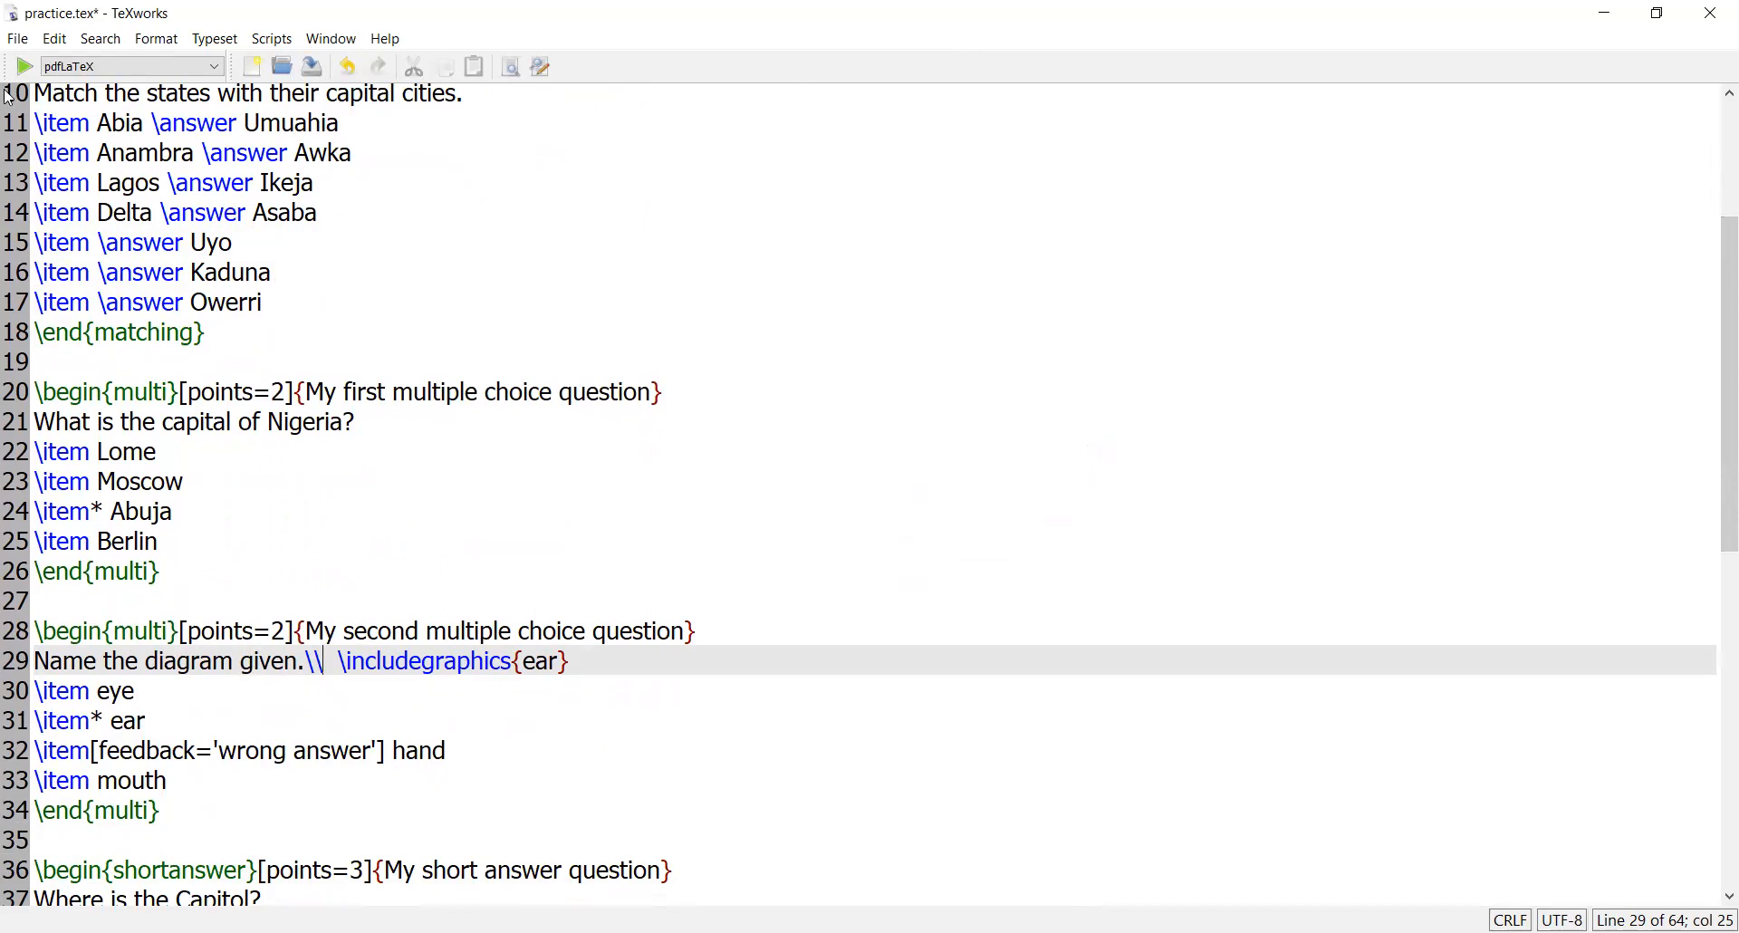
left_click(25, 66)
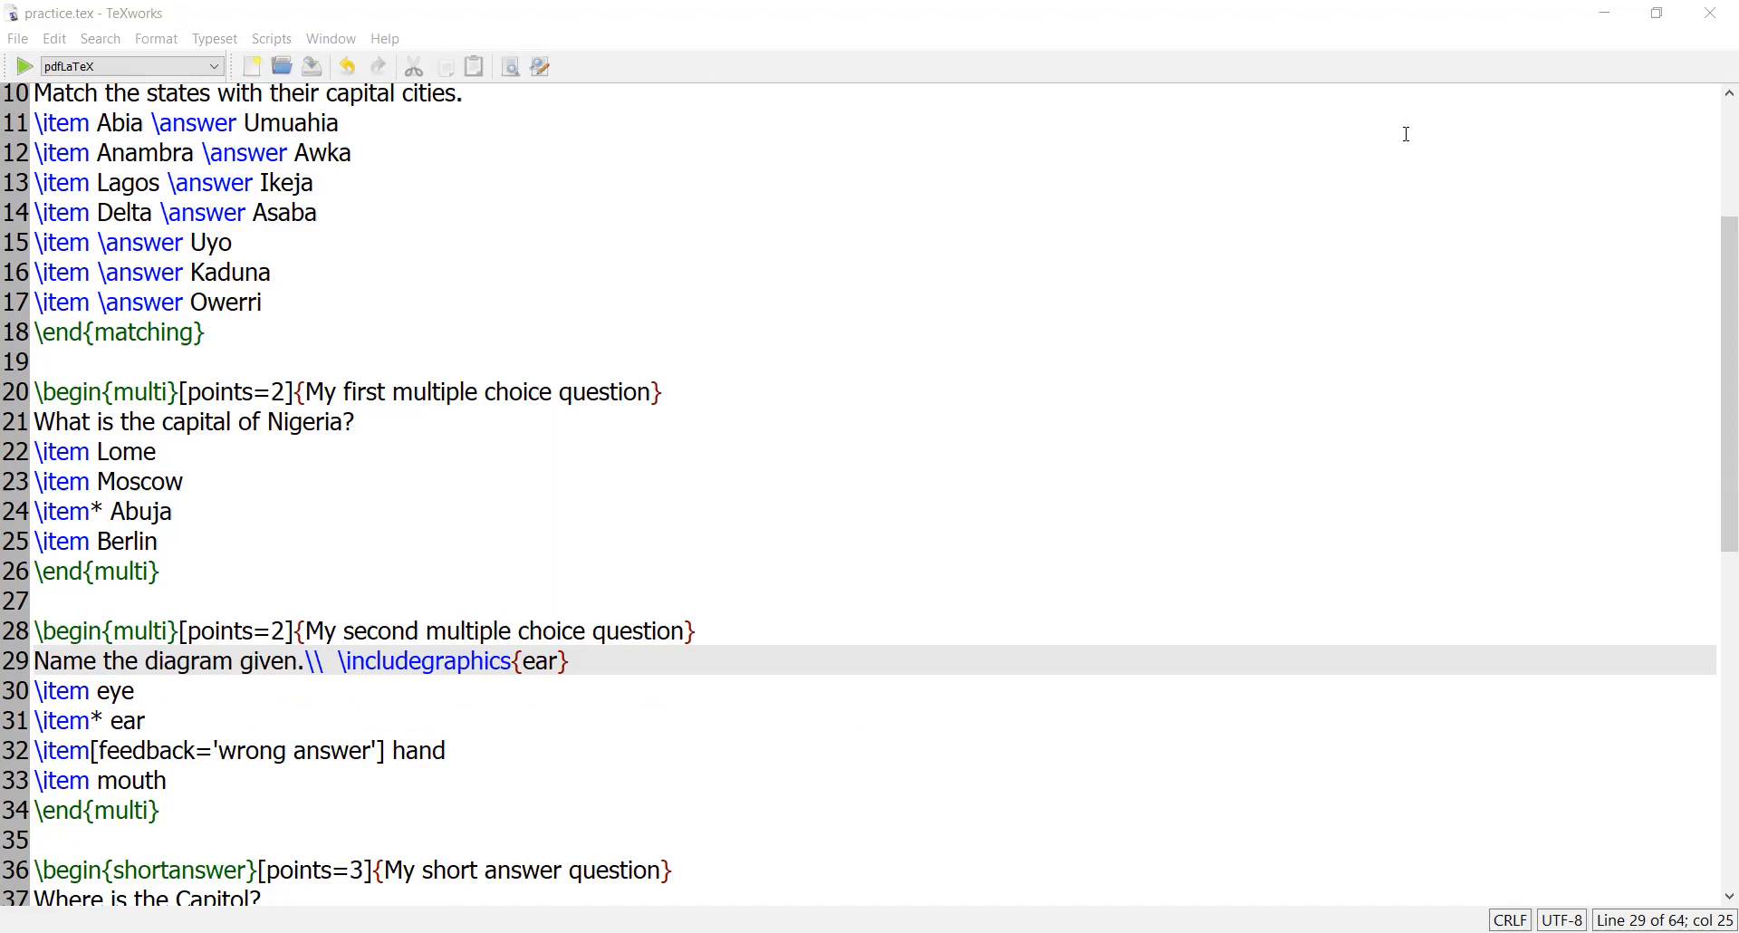
key("alt+Tab")
left_click_drag(1722, 412, 1713, 467)
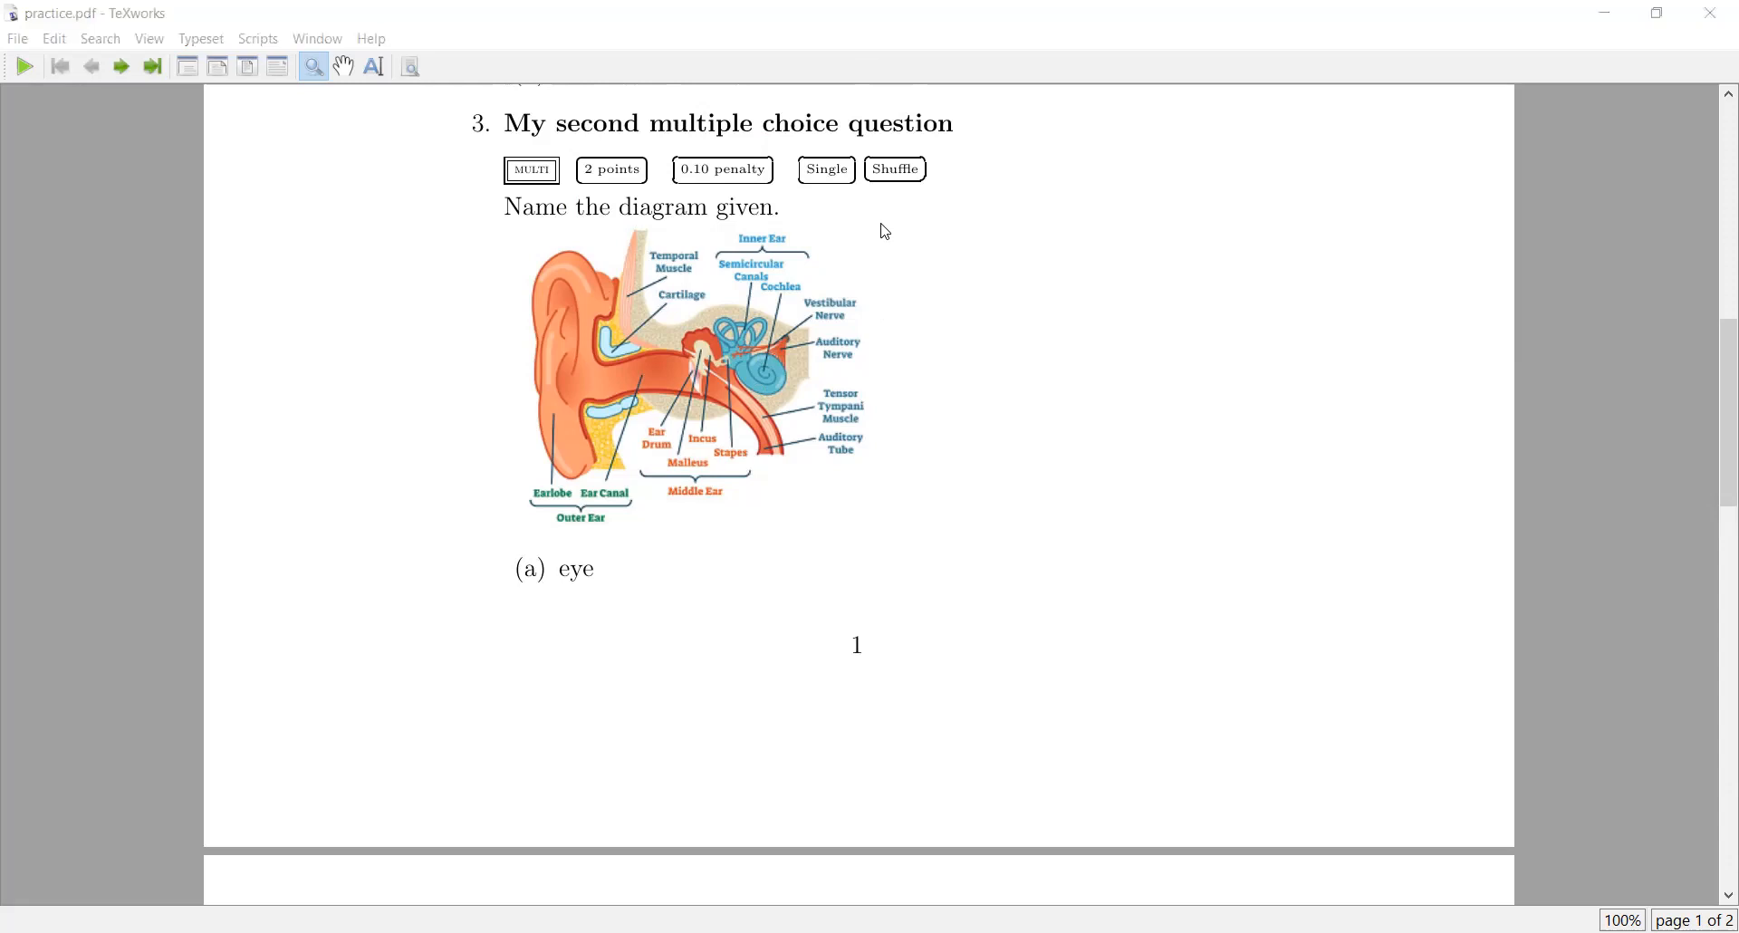
Switch back to the Moodle import page in Chrome and choose Moodle XML format as the file format
key("alt+Tab")
left_click_drag(1716, 349, 1713, 547)
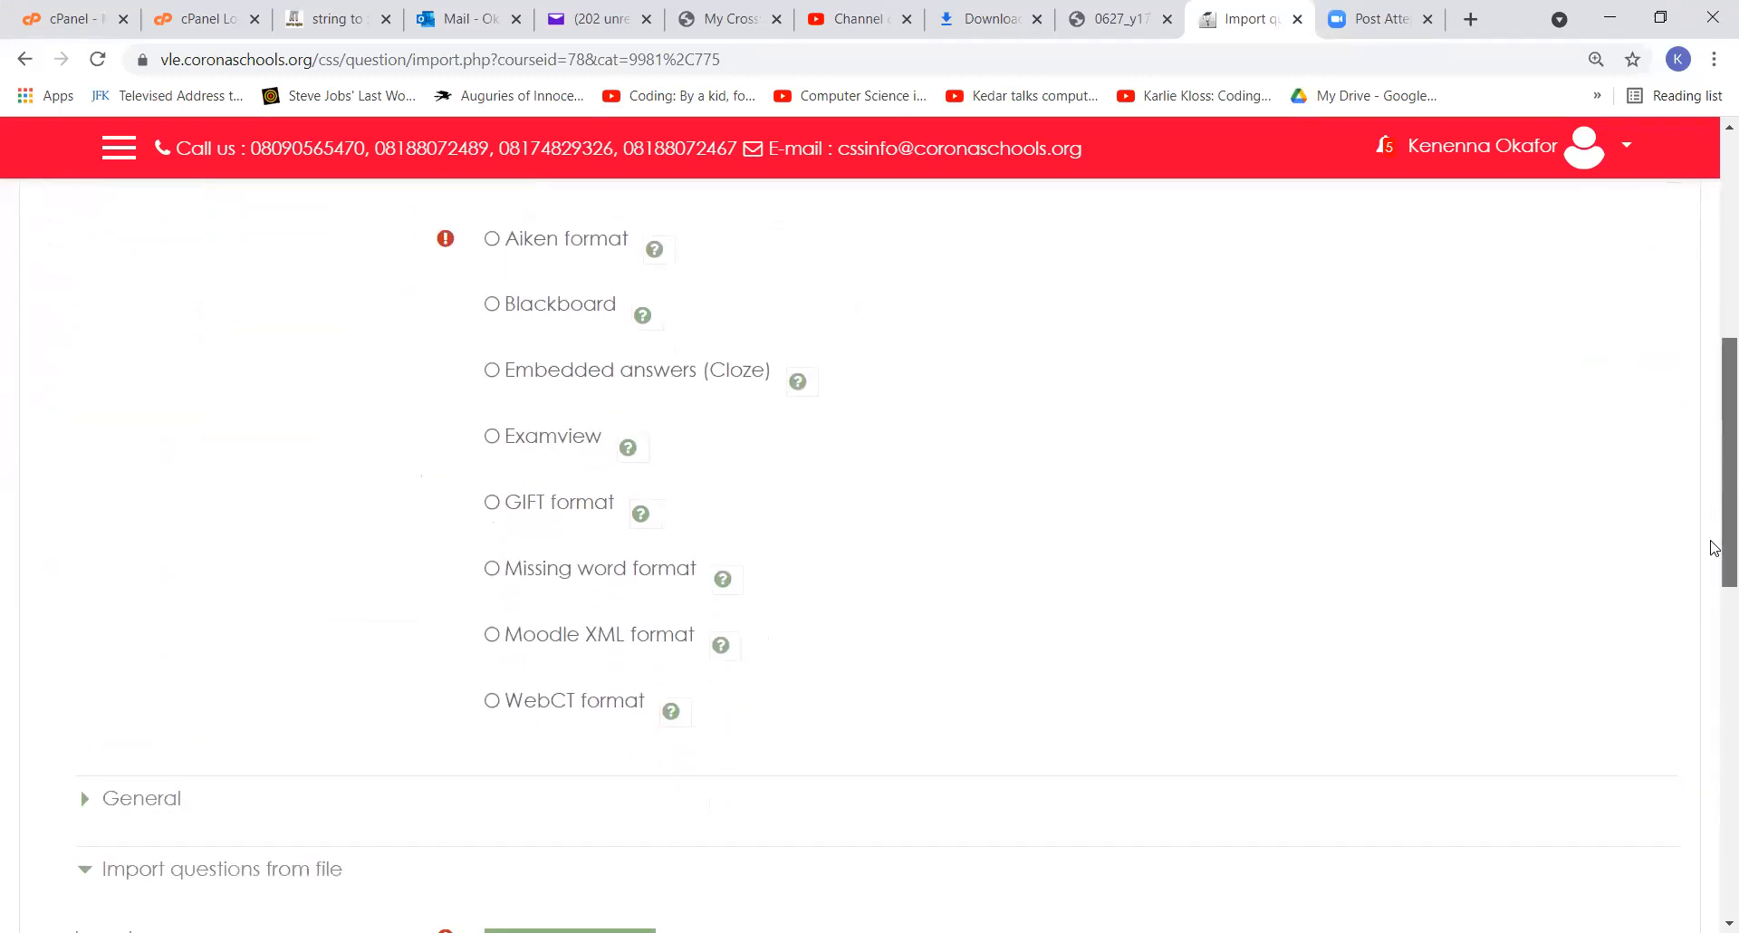
left_click(491, 634)
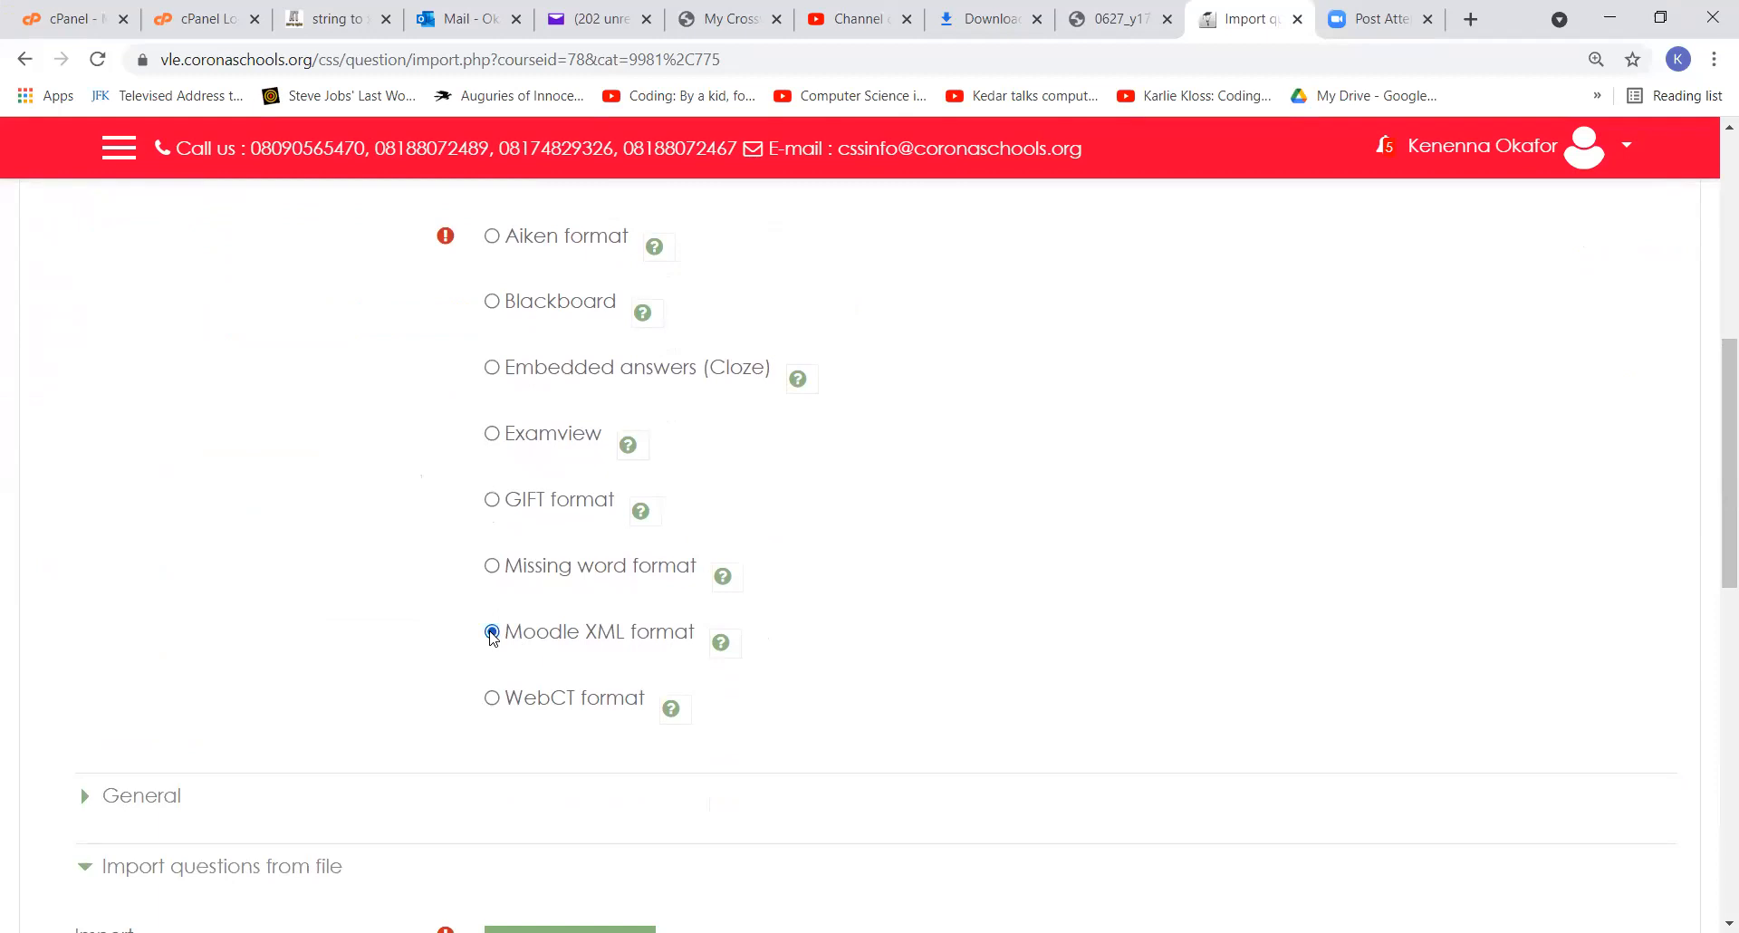
In the General import settings, set Match grades to "Nearest grade if not listed" and Stop on error to No
left_click_drag(1712, 529, 1714, 651)
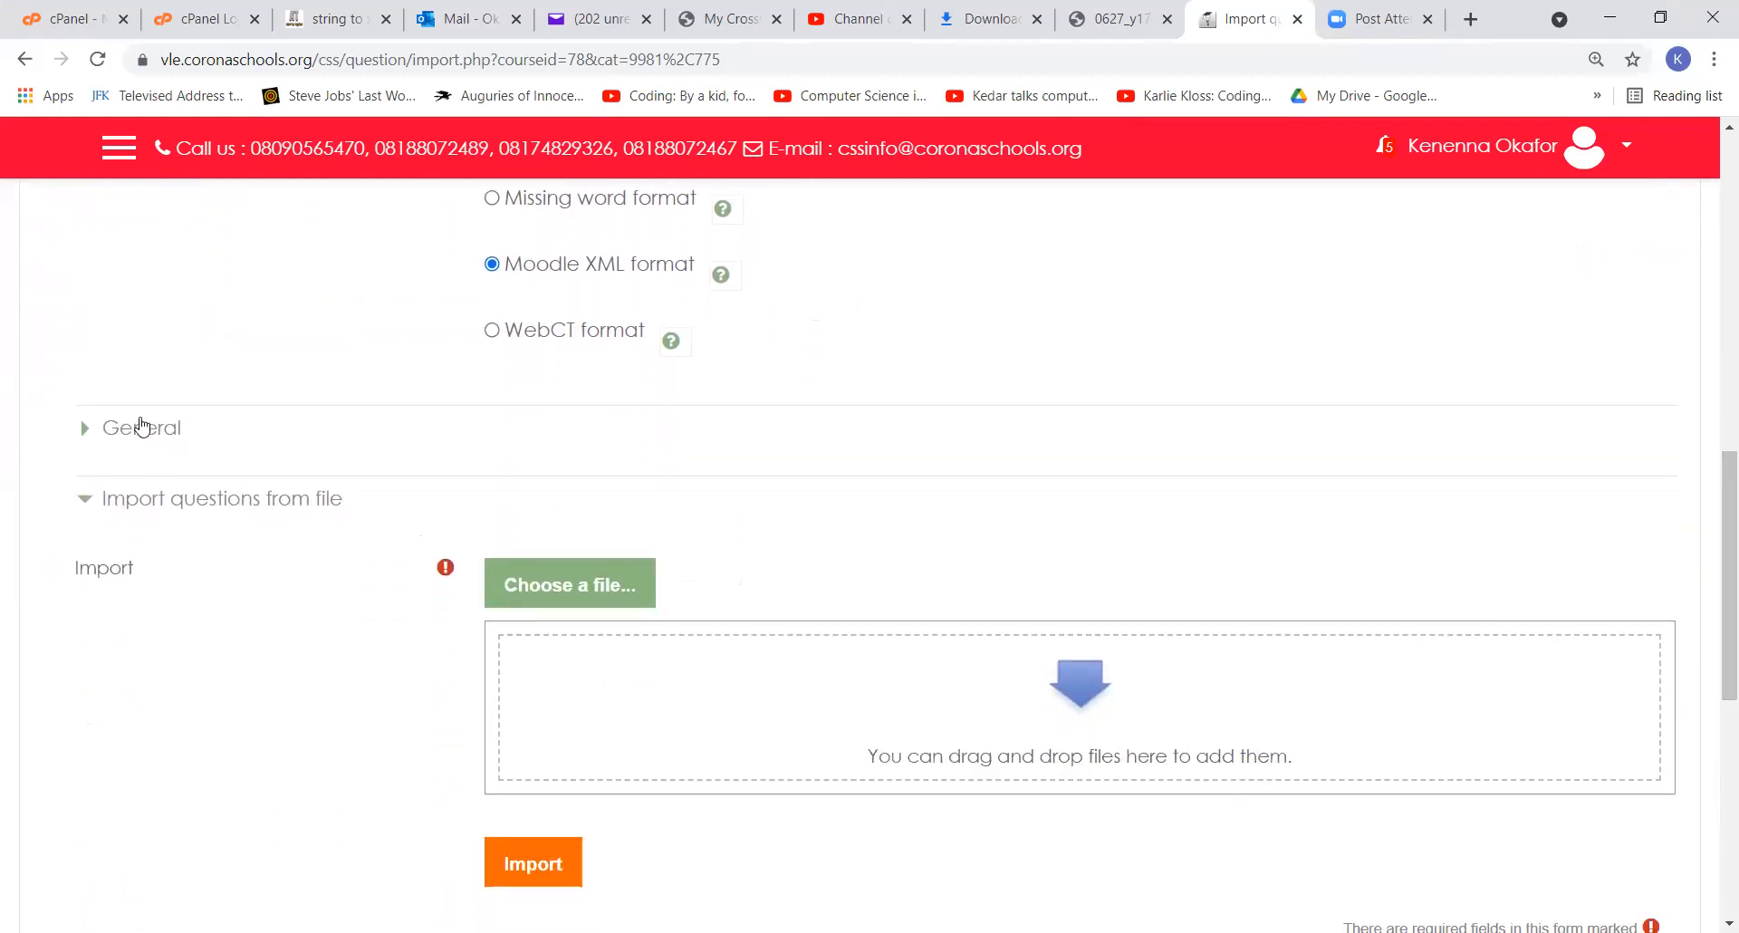
left_click(139, 440)
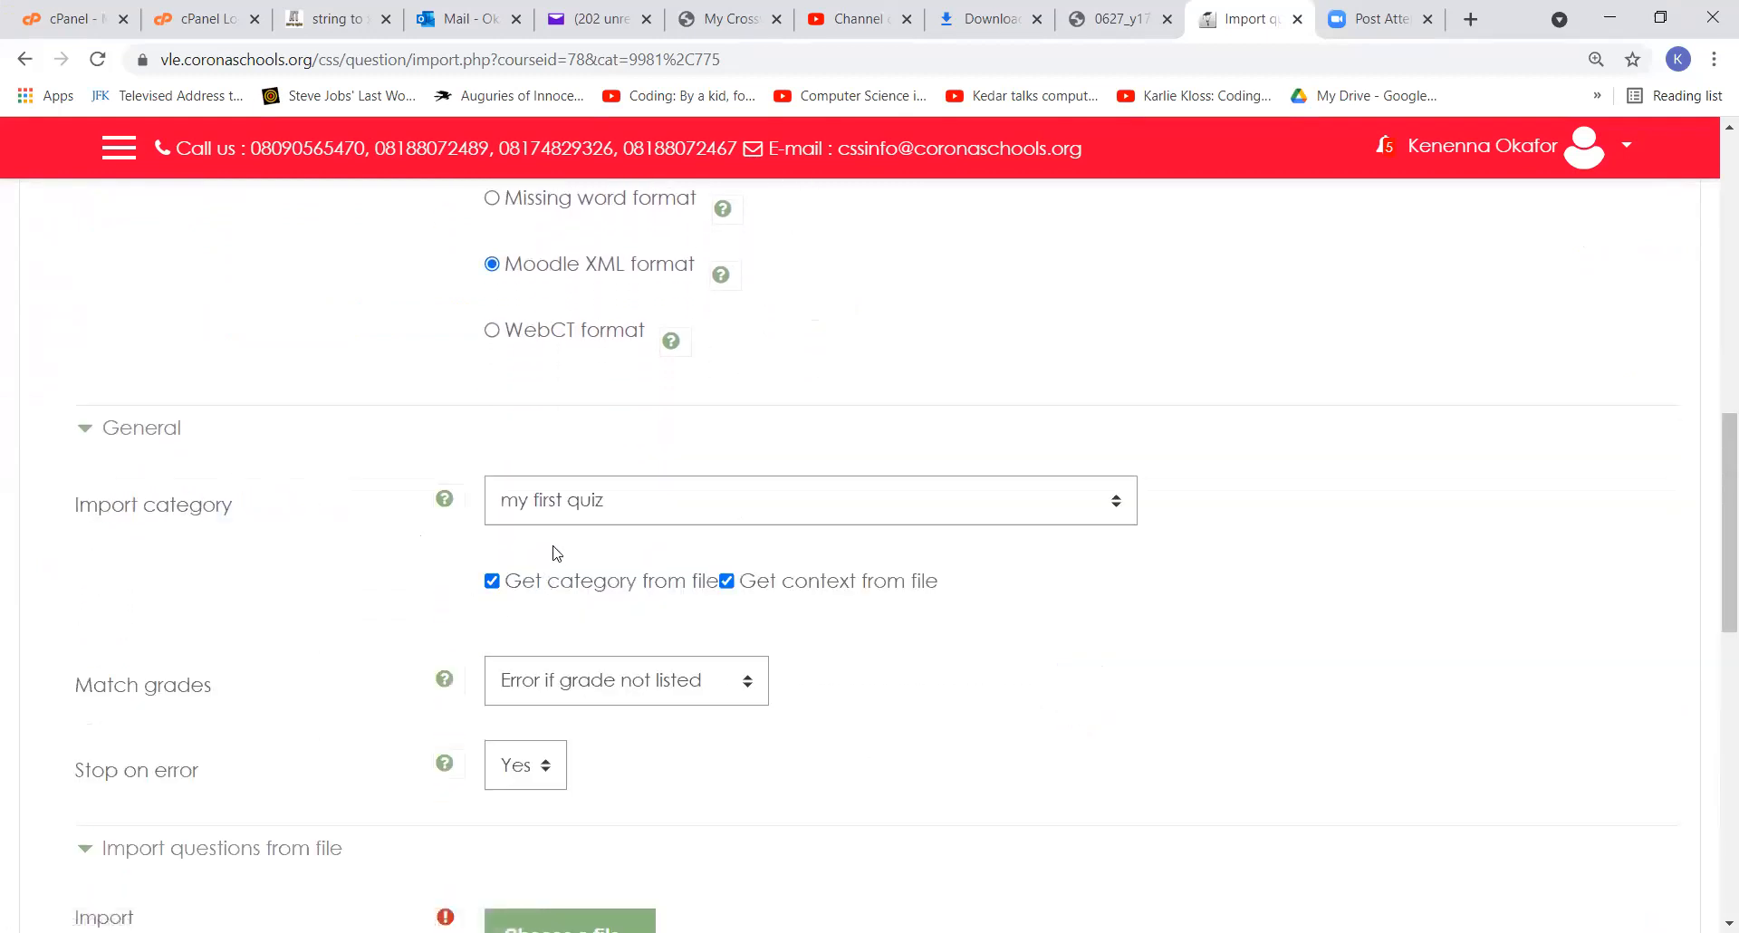
left_click(566, 694)
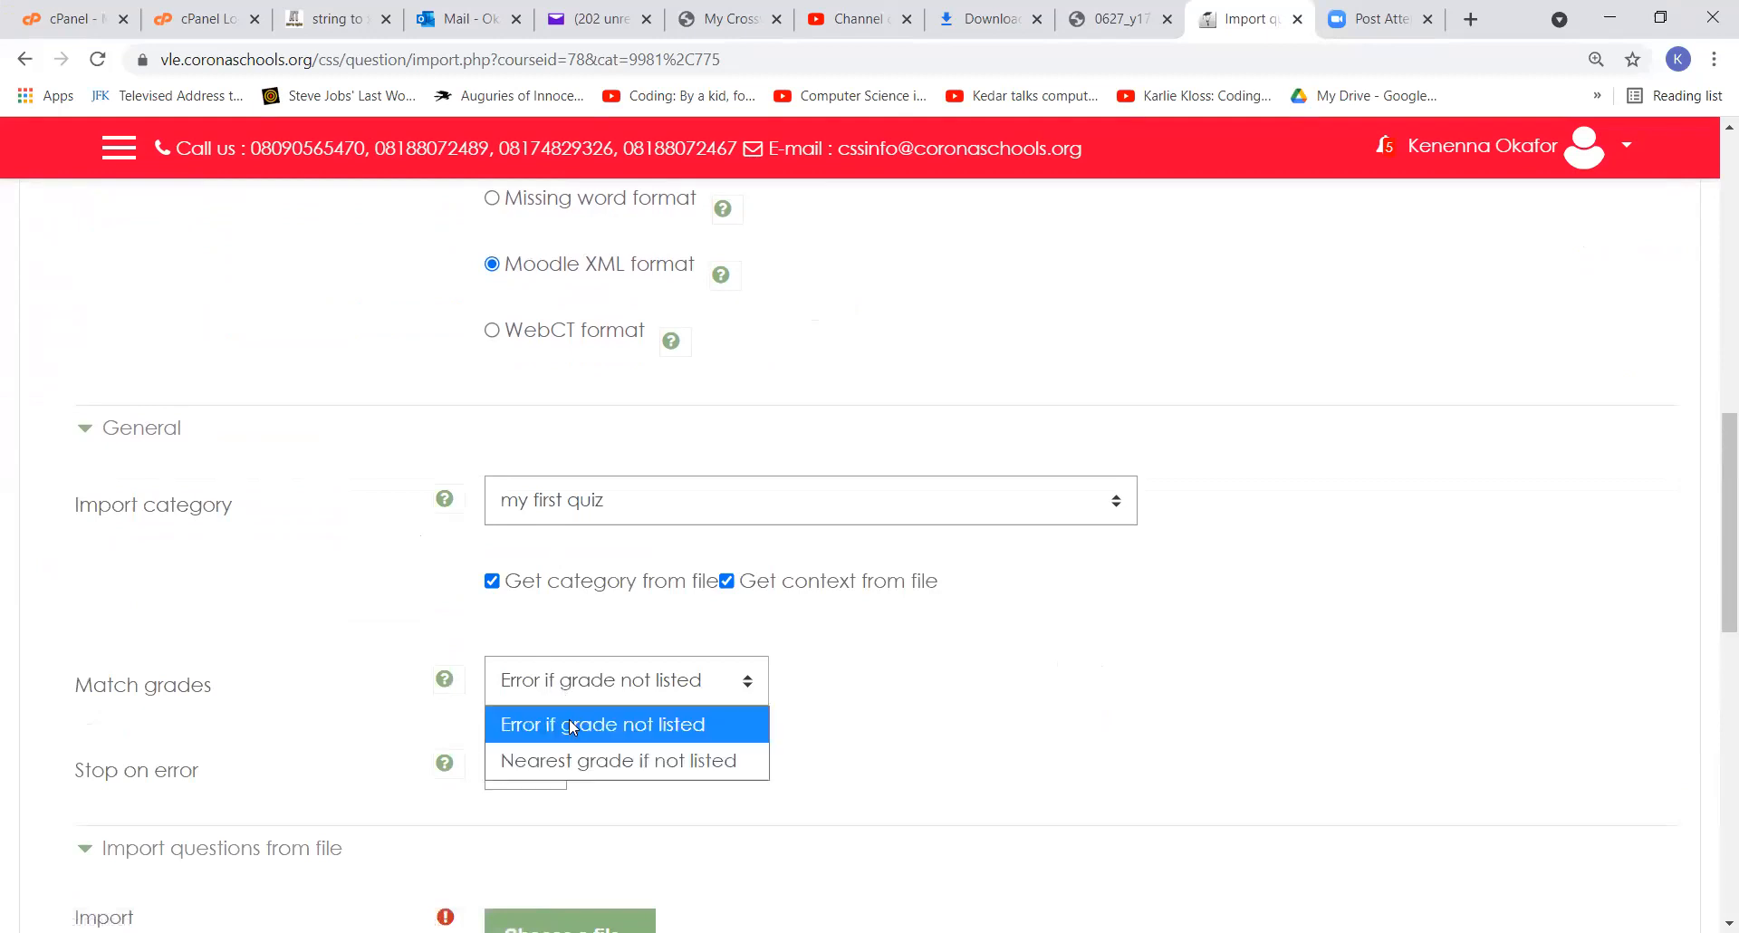
left_click(590, 765)
left_click(519, 769)
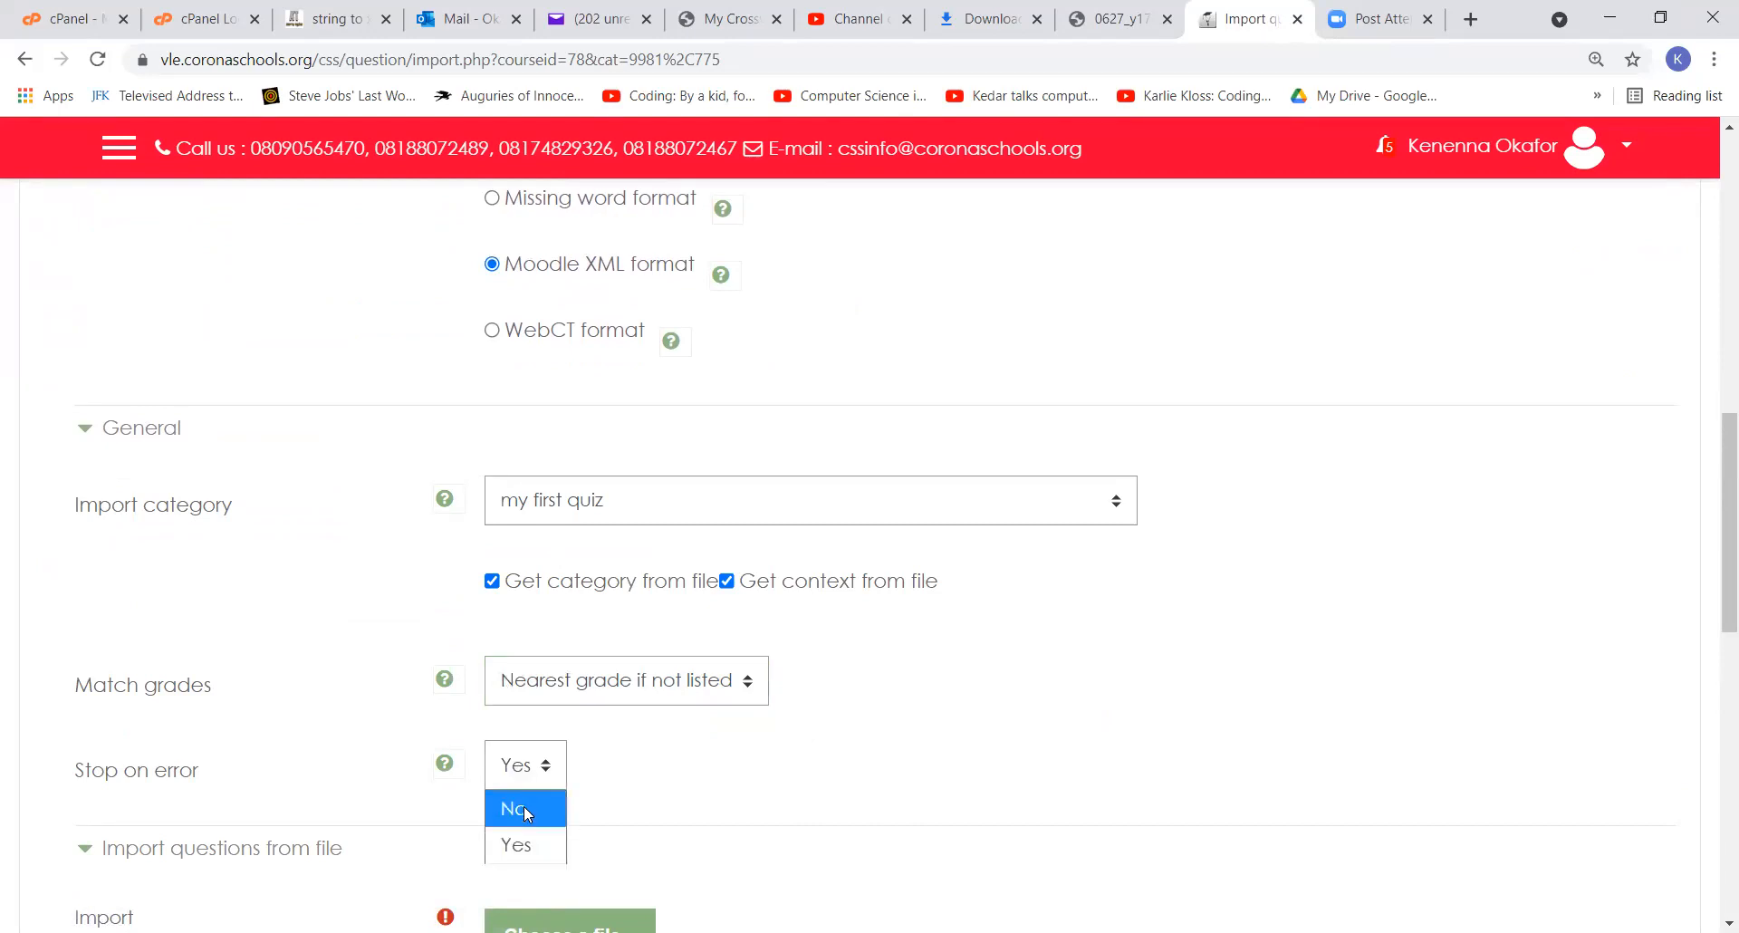
left_click(522, 818)
Add the file practice-moodle.xml to the import file area
left_click_drag(1714, 532, 1723, 634)
left_click(523, 820)
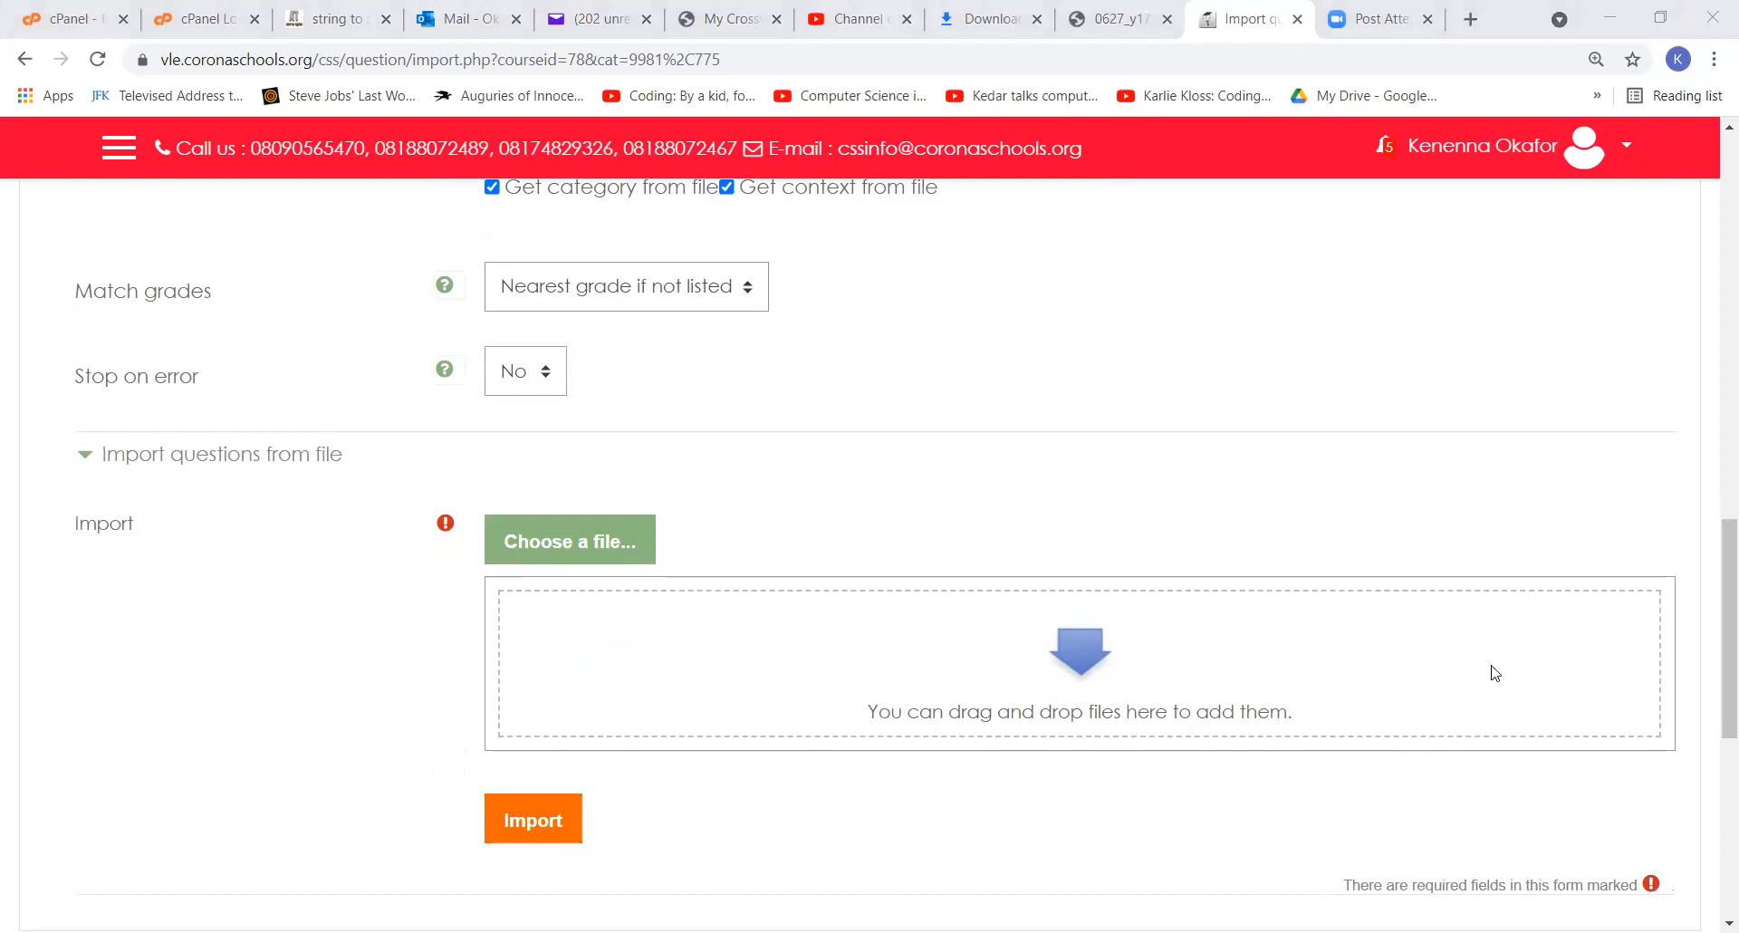
left_click(1522, 692)
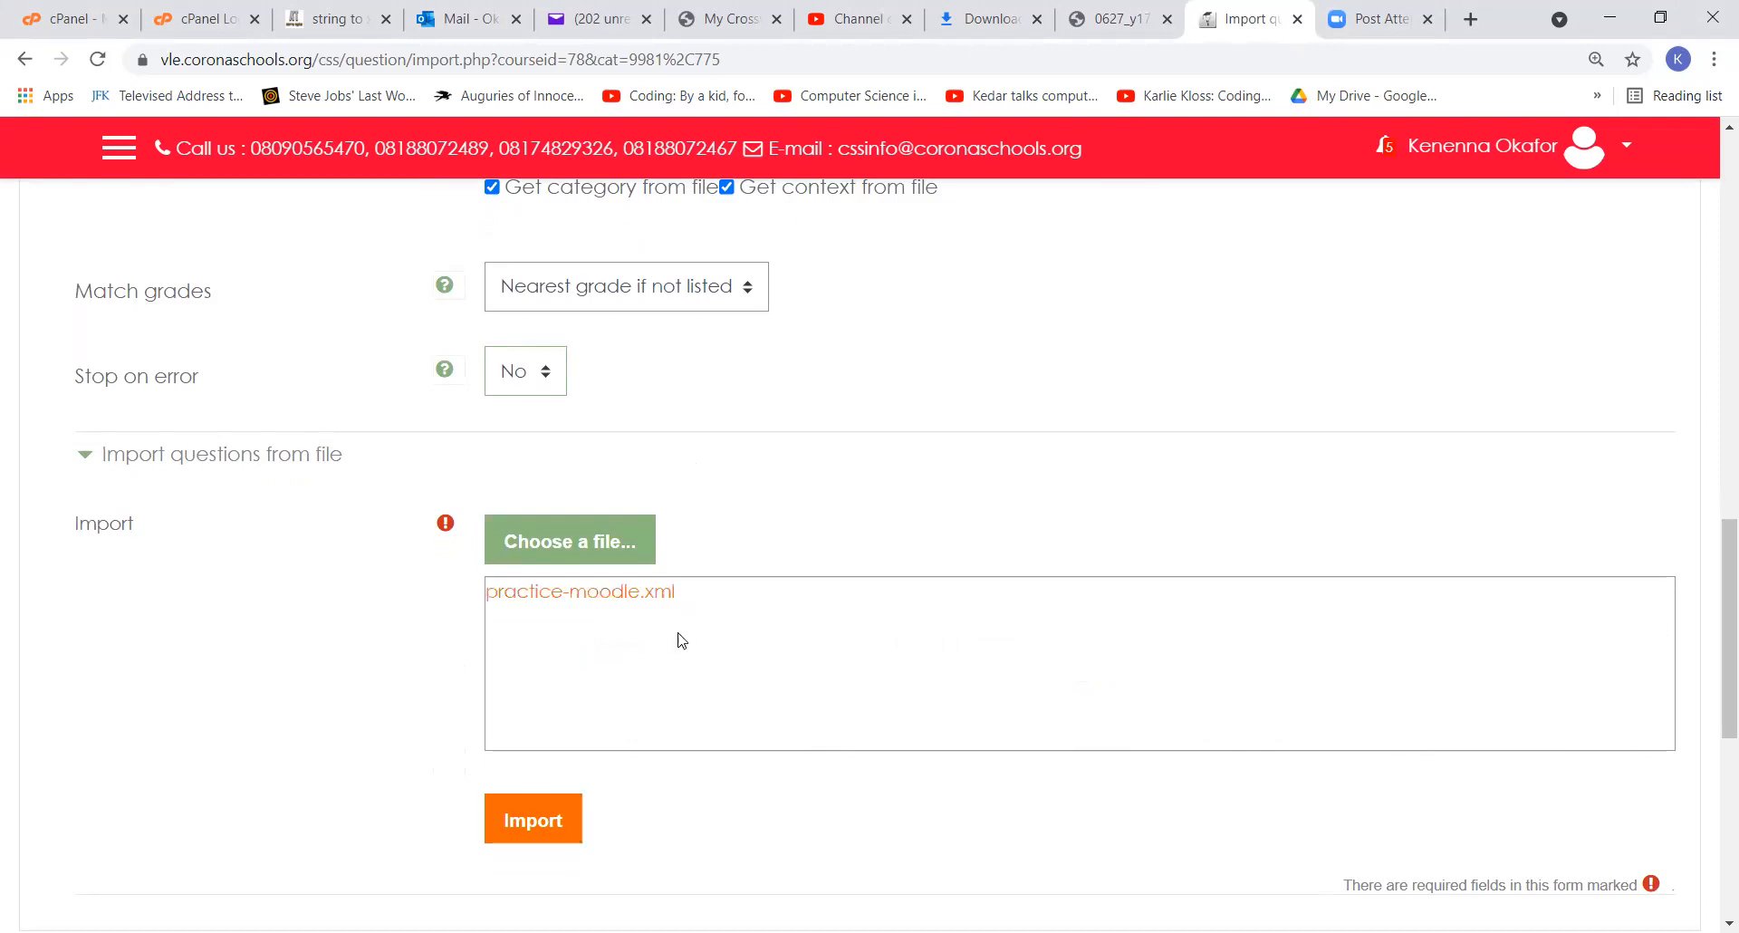
Import the questions from practice-moodle.xml and continue to the question list of the "my first quiz" category
left_click(545, 825)
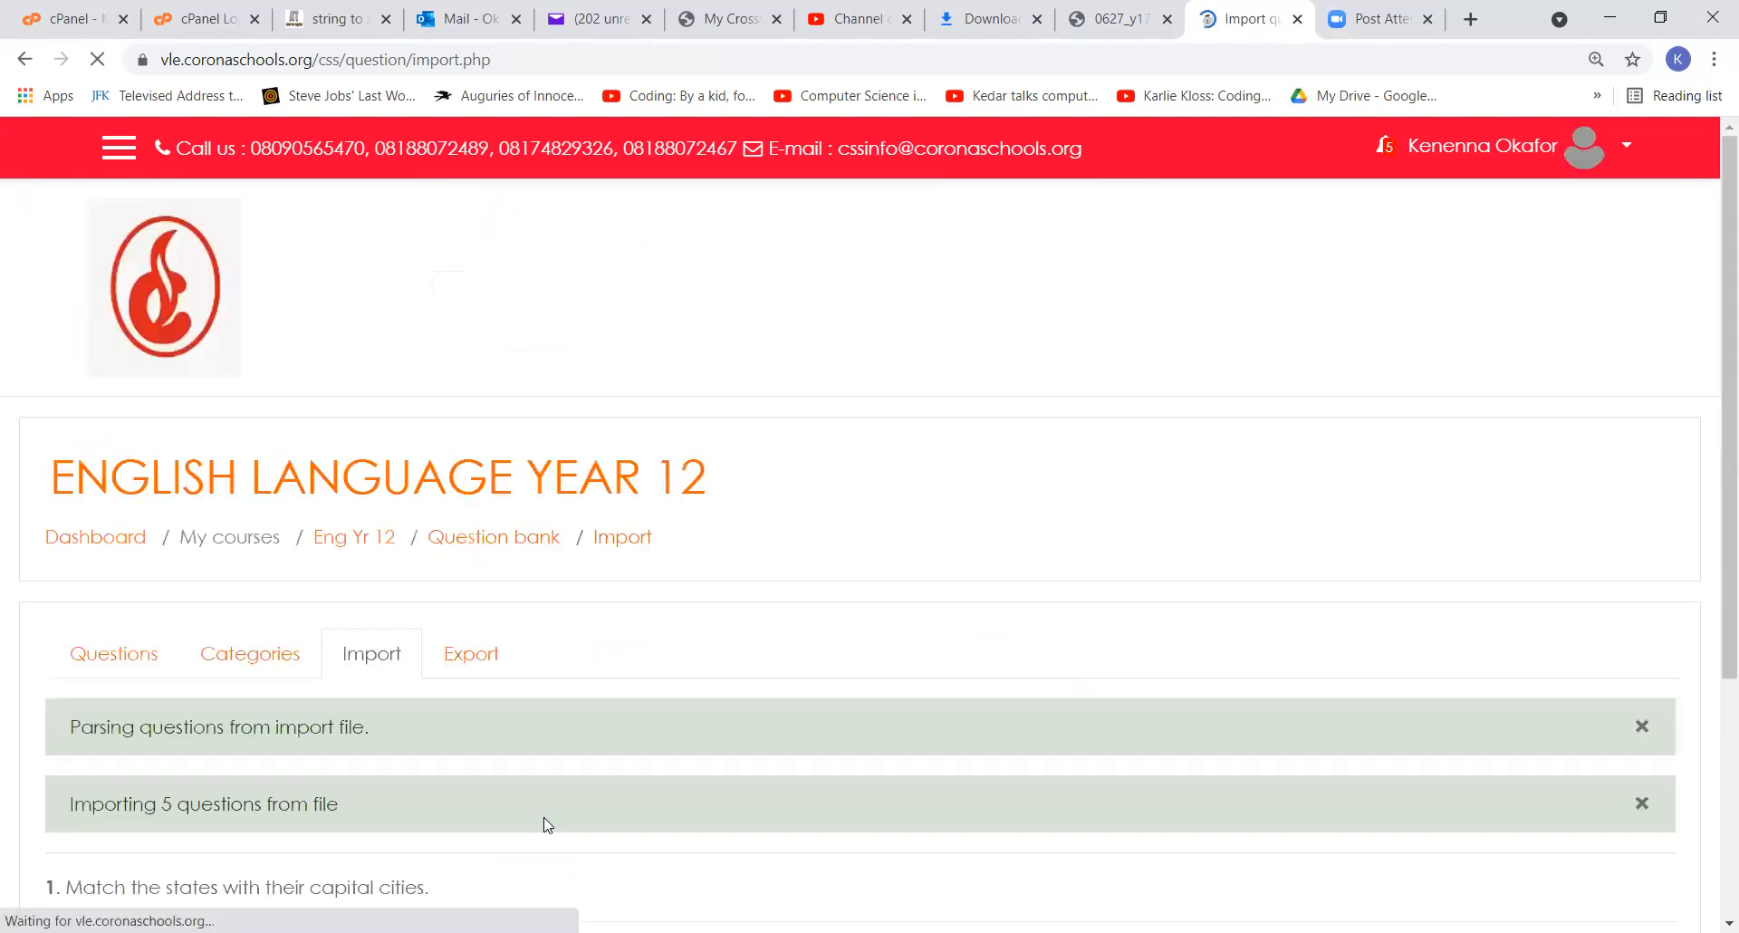
left_click_drag(1714, 427, 1715, 616)
left_click(856, 770)
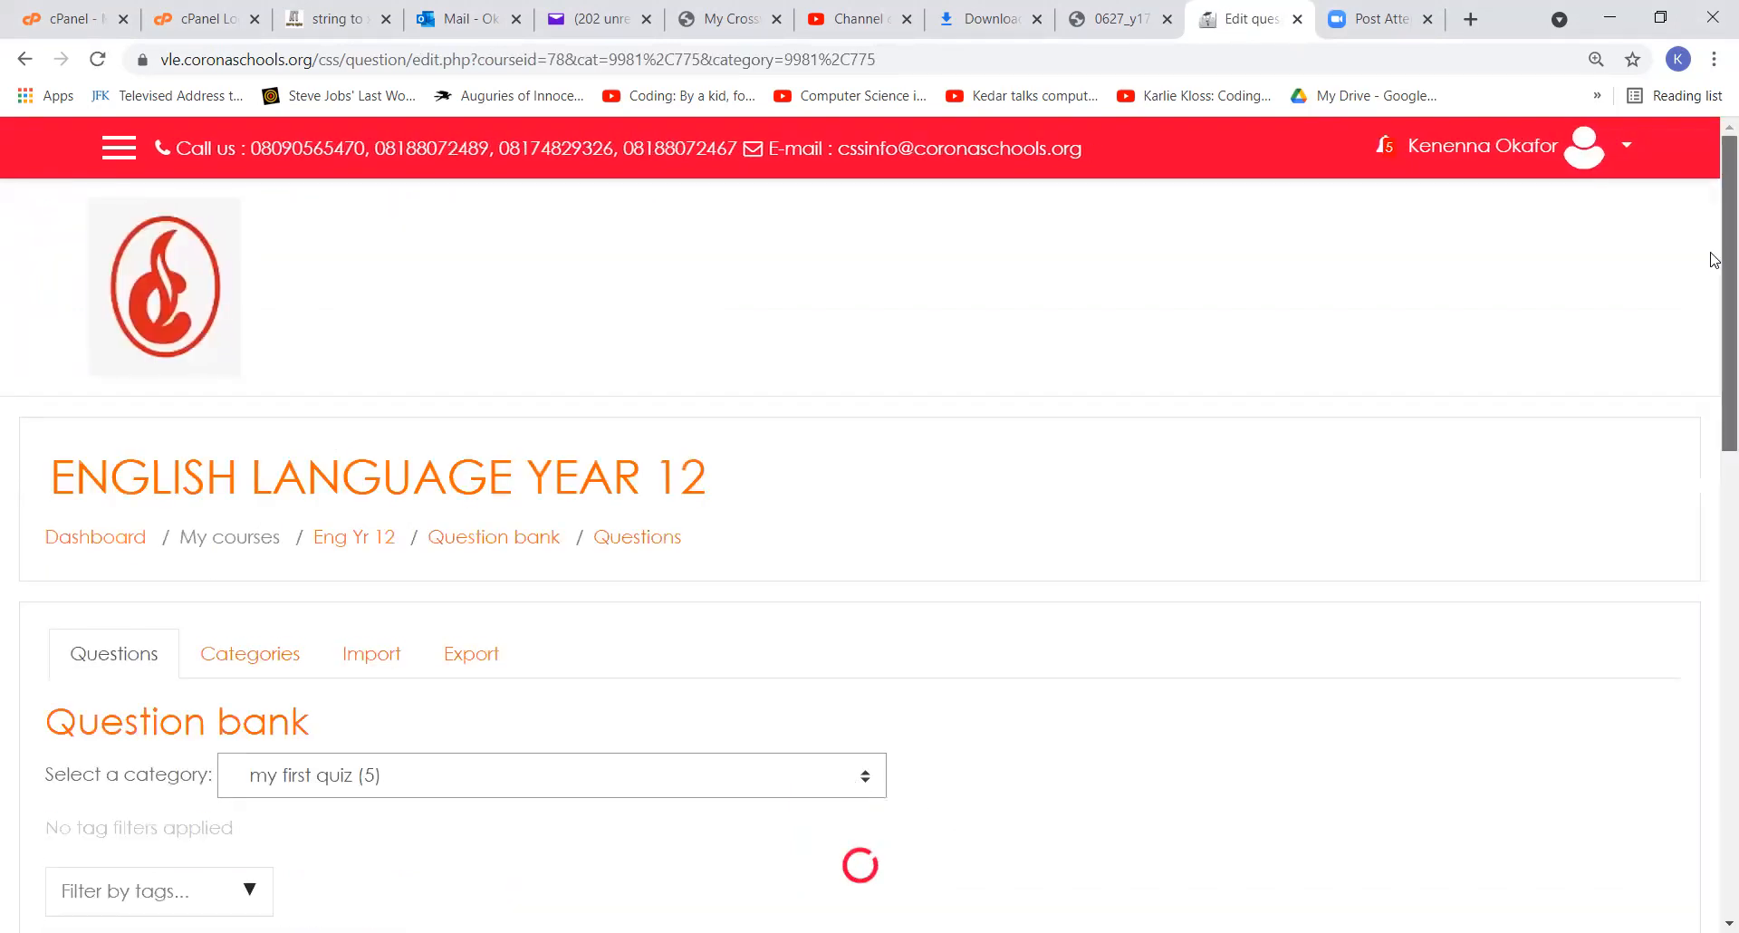
scroll(1711, 353, "down", 8)
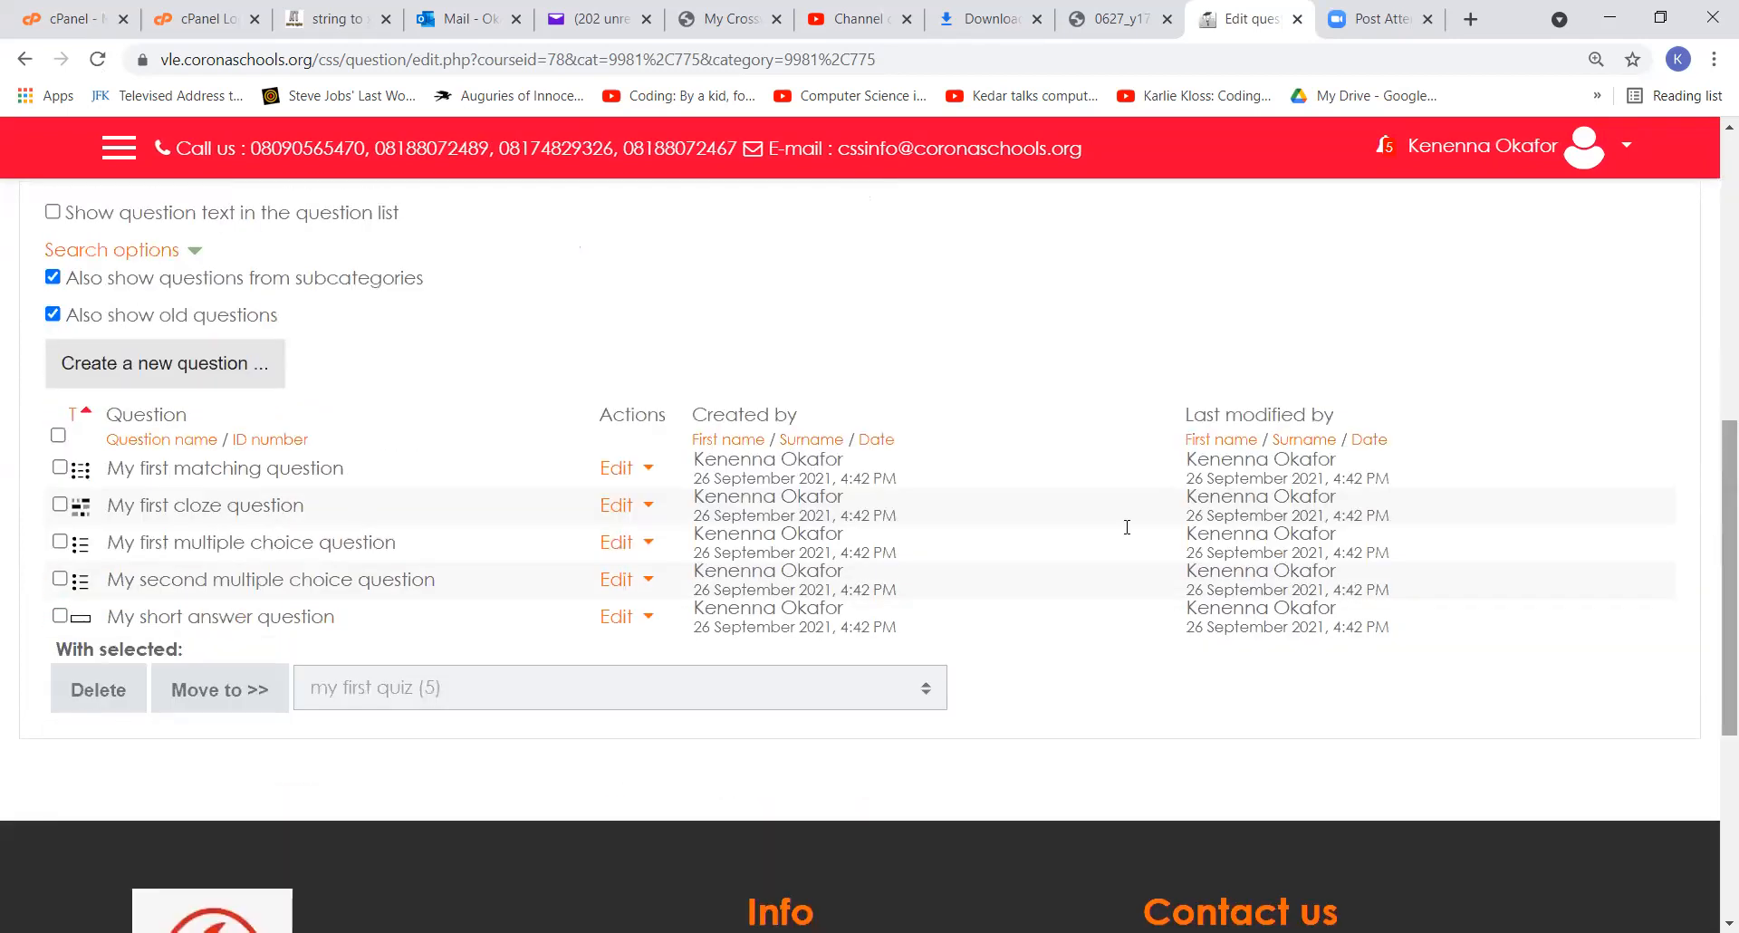
Preview "My first matching question" and match Delta with Asaba and Lagos with Ikeja
left_click(645, 470)
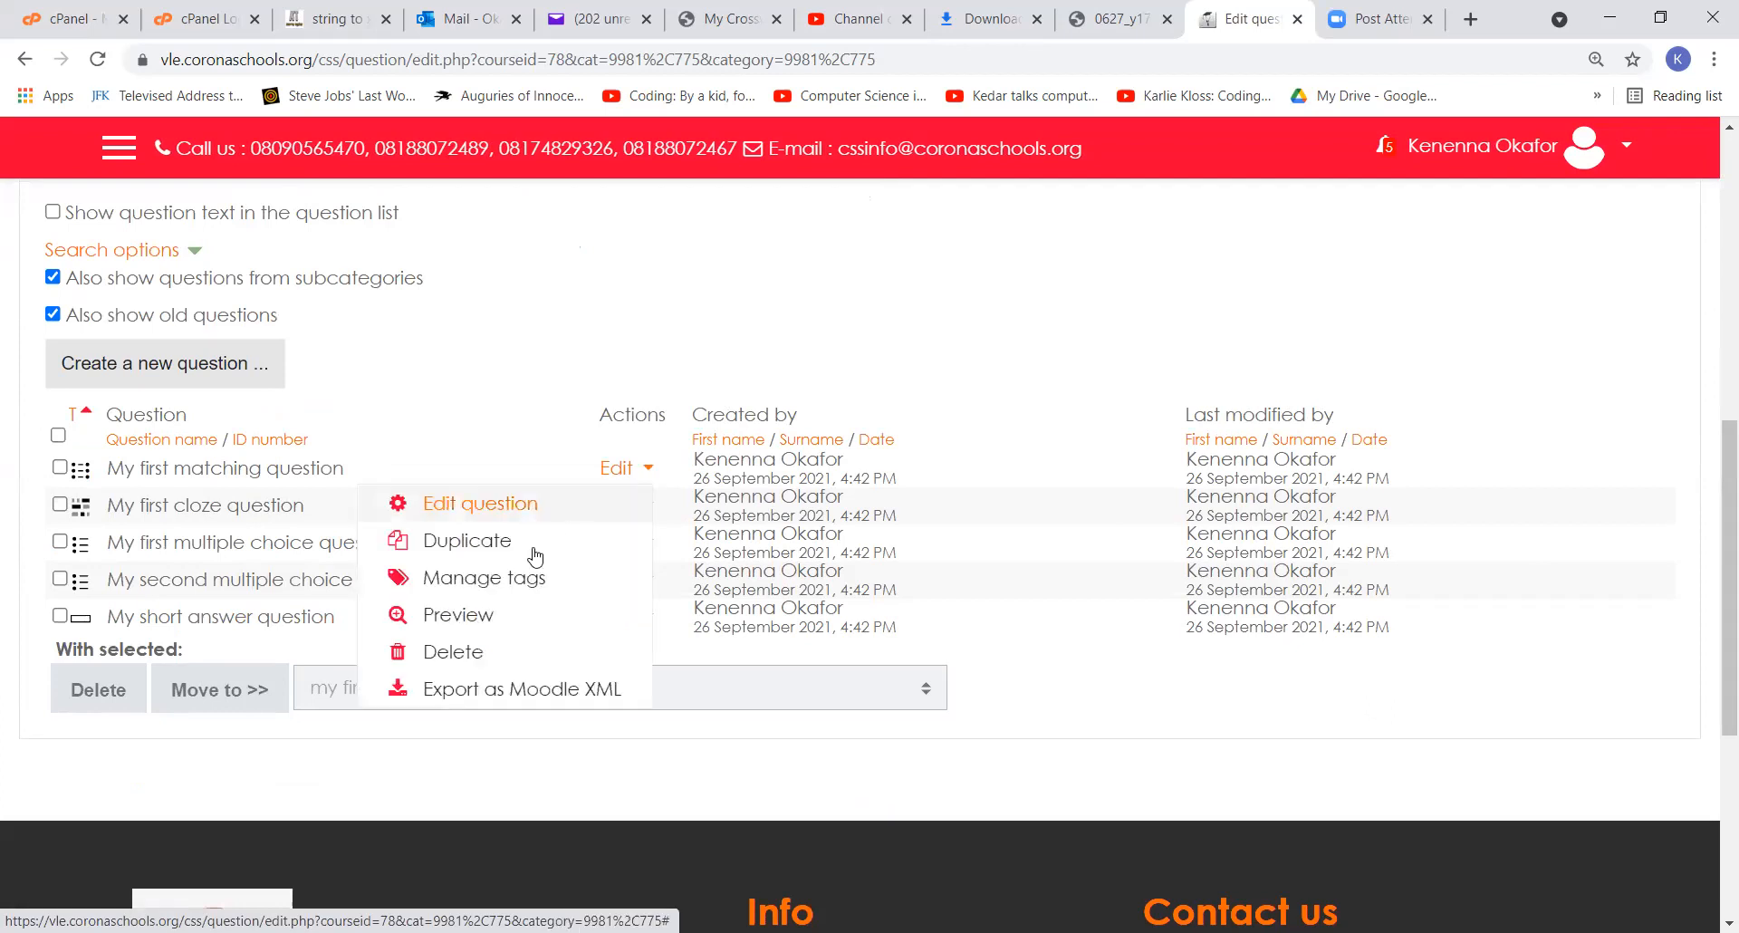
left_click(467, 615)
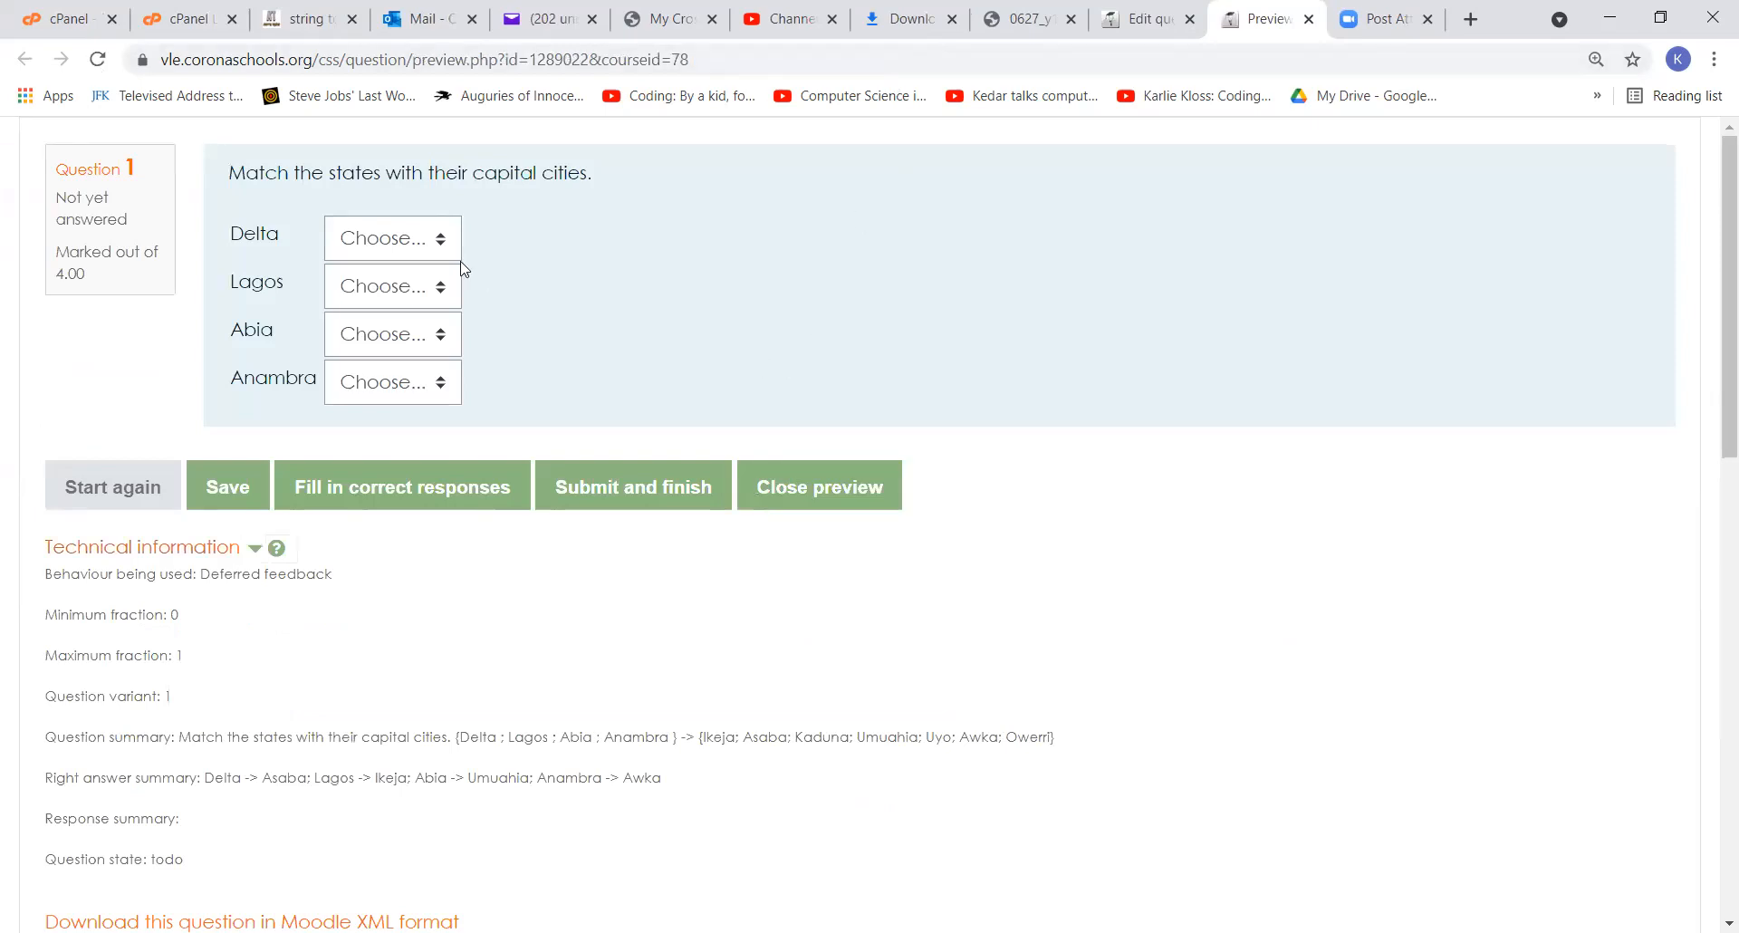
left_click(413, 245)
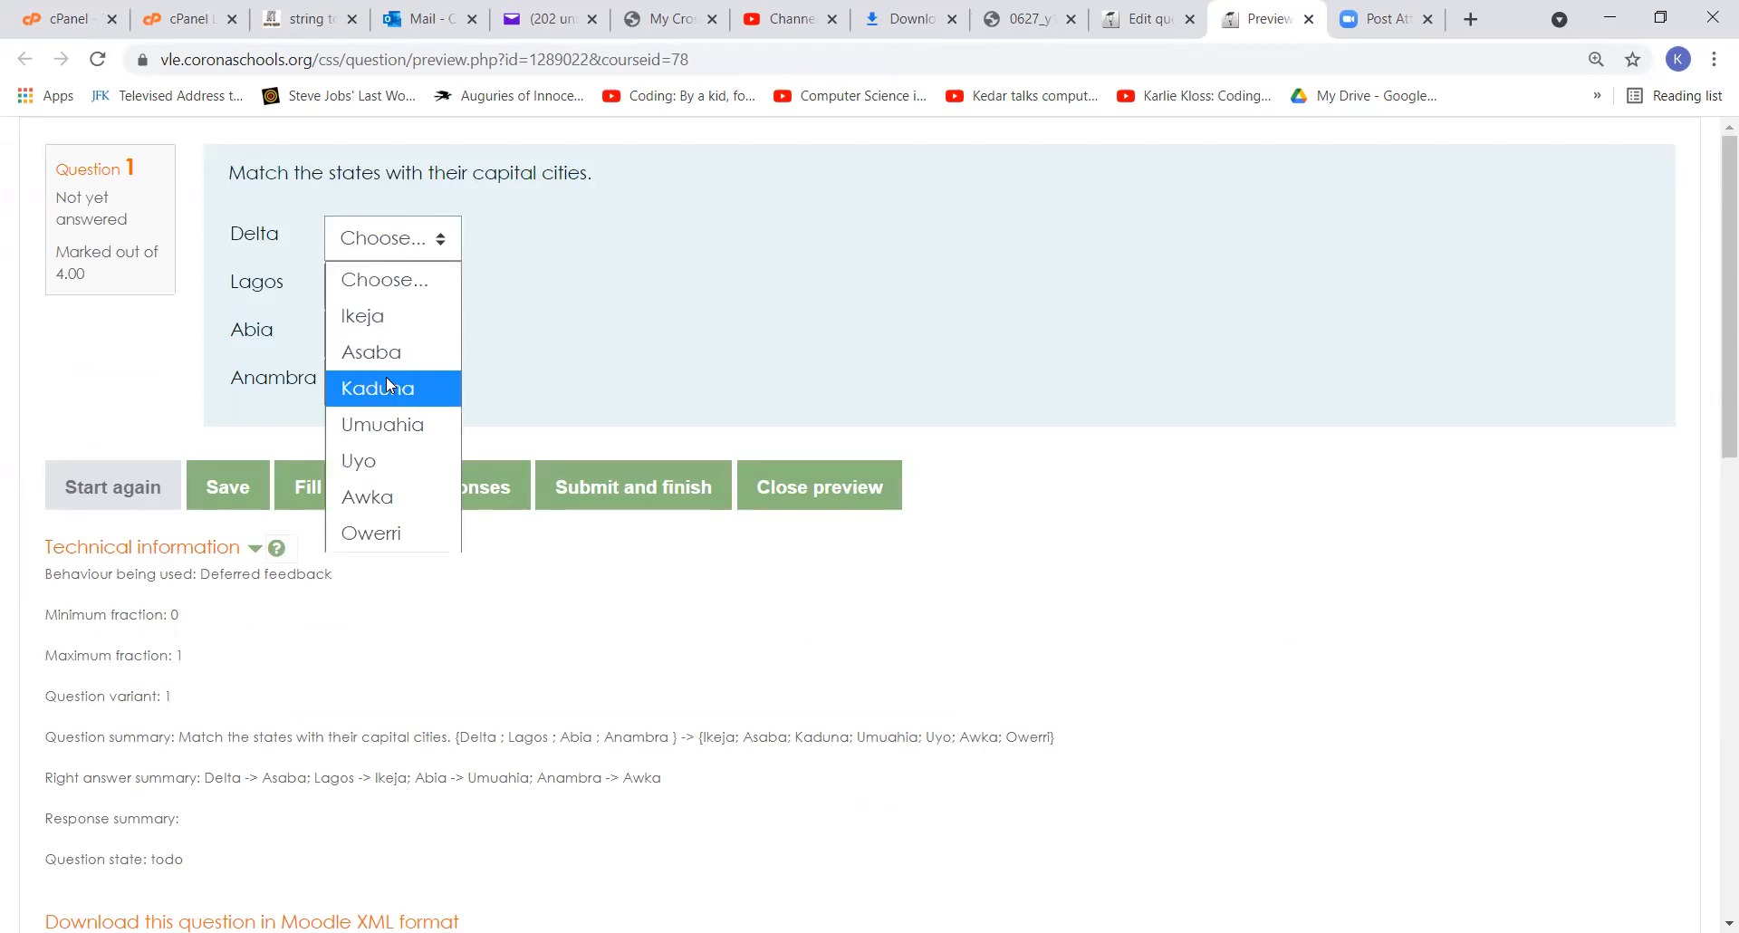
left_click(391, 353)
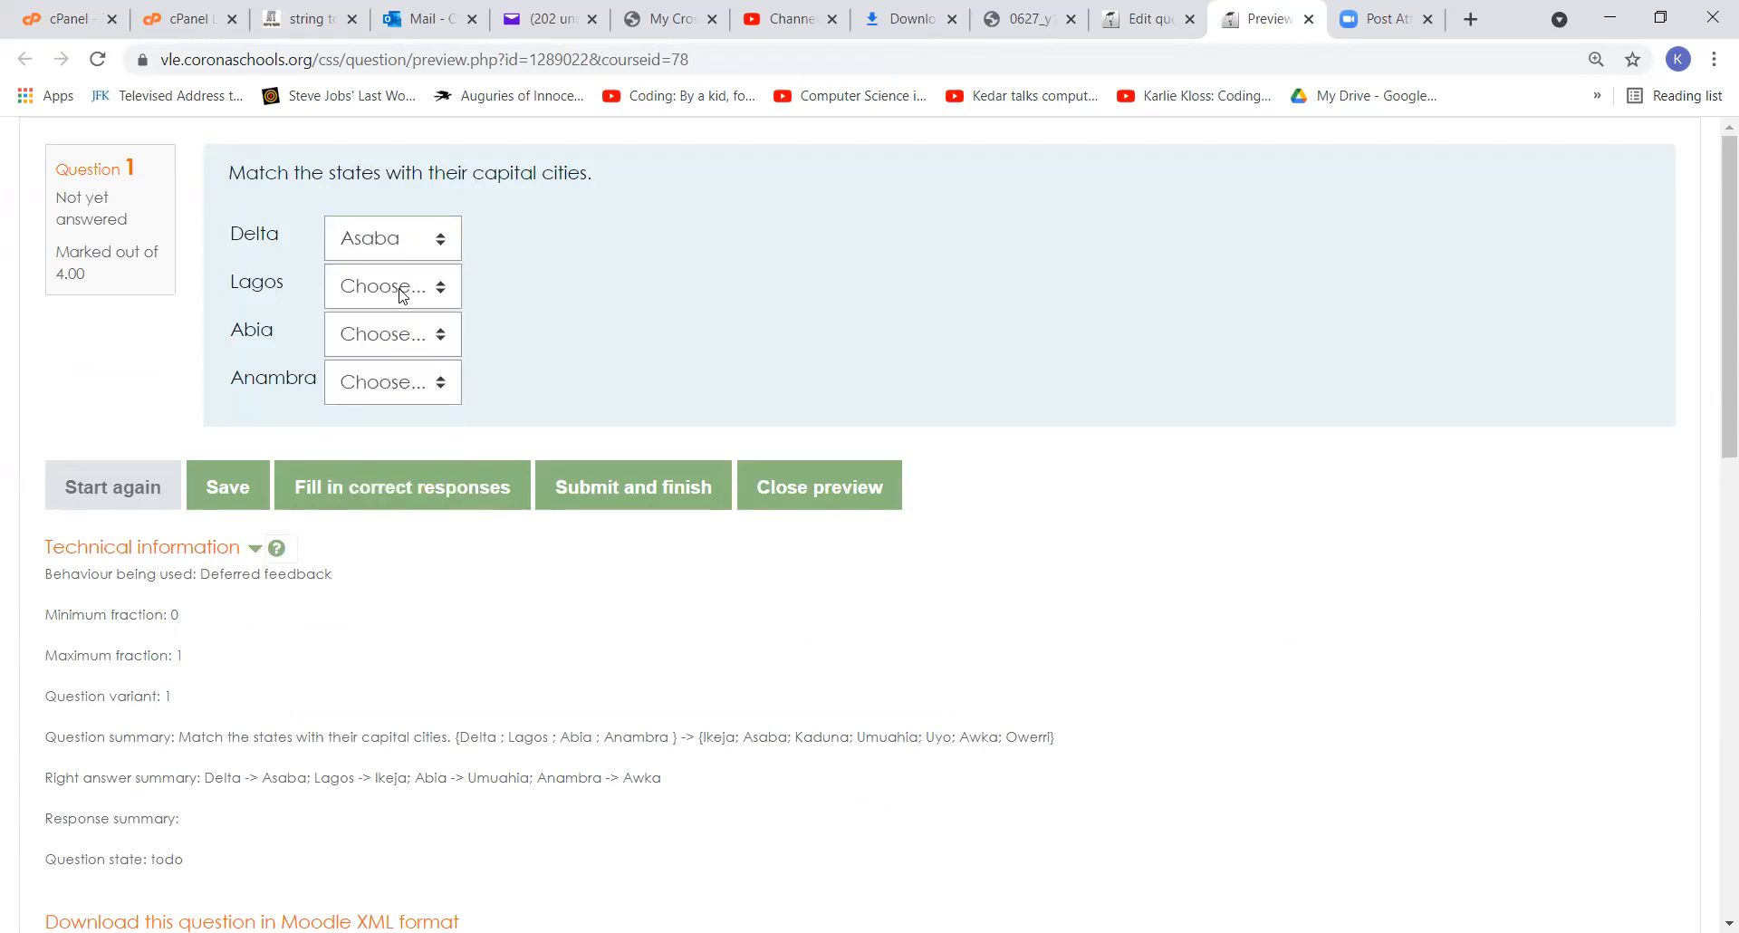
left_click(403, 297)
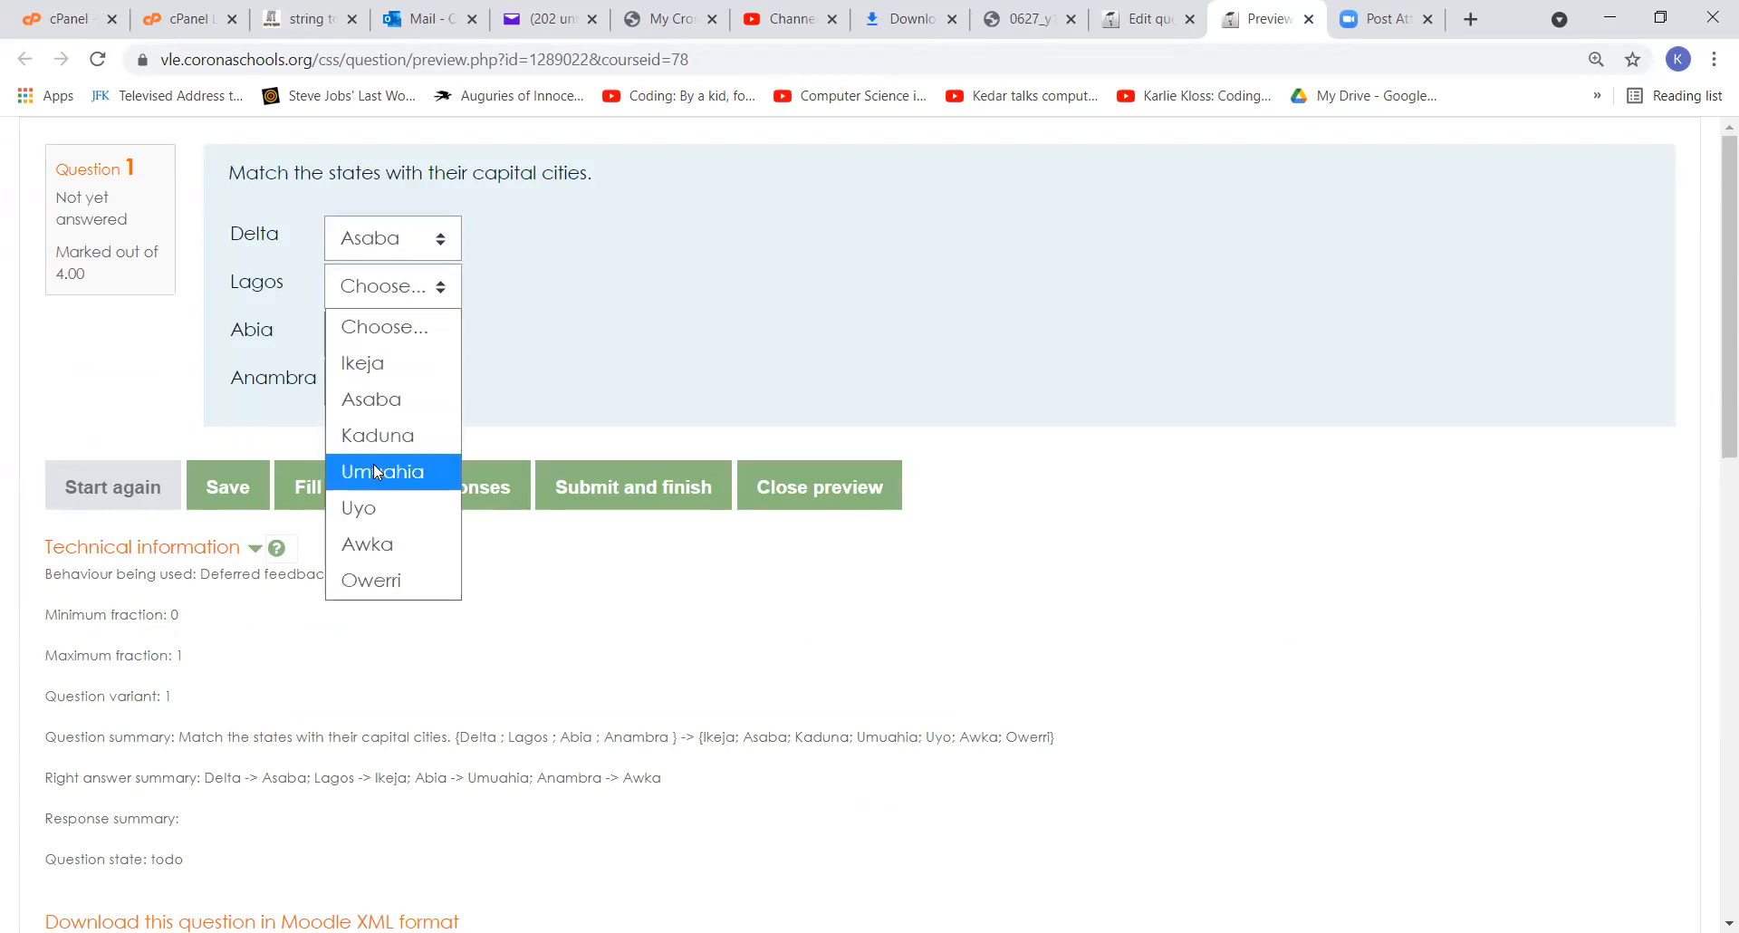
left_click(380, 362)
Match Abia with Umuahia and Anambra with Awka, then submit the answers and close the preview
left_click(403, 335)
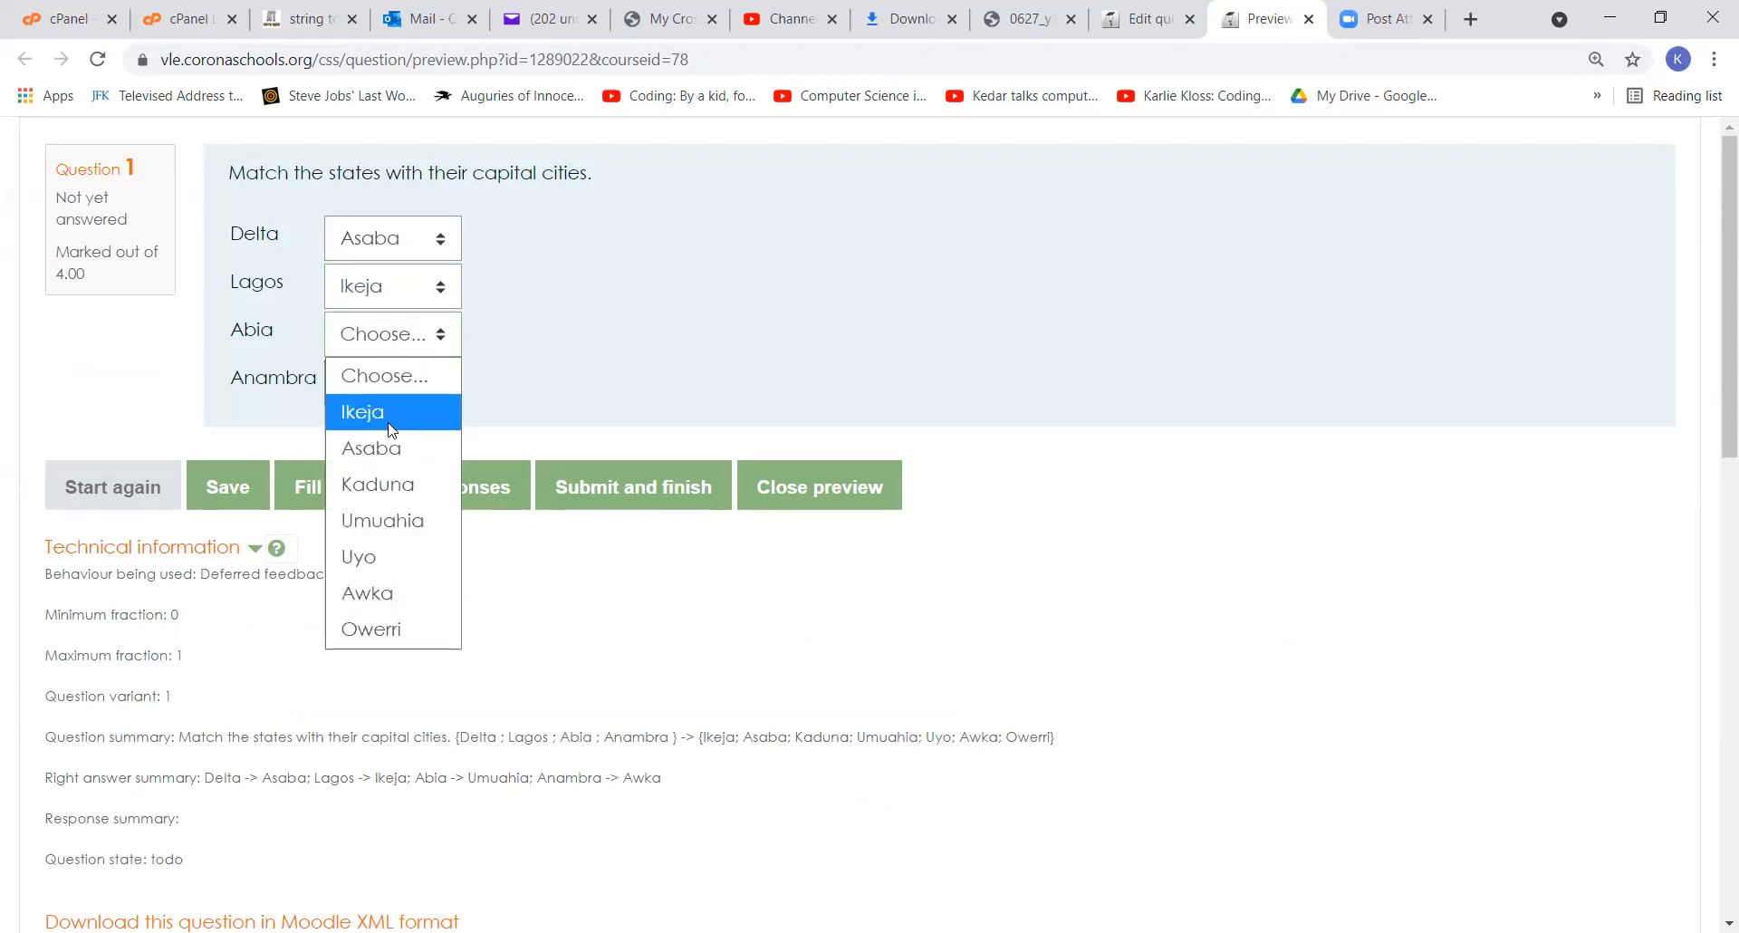
left_click(397, 534)
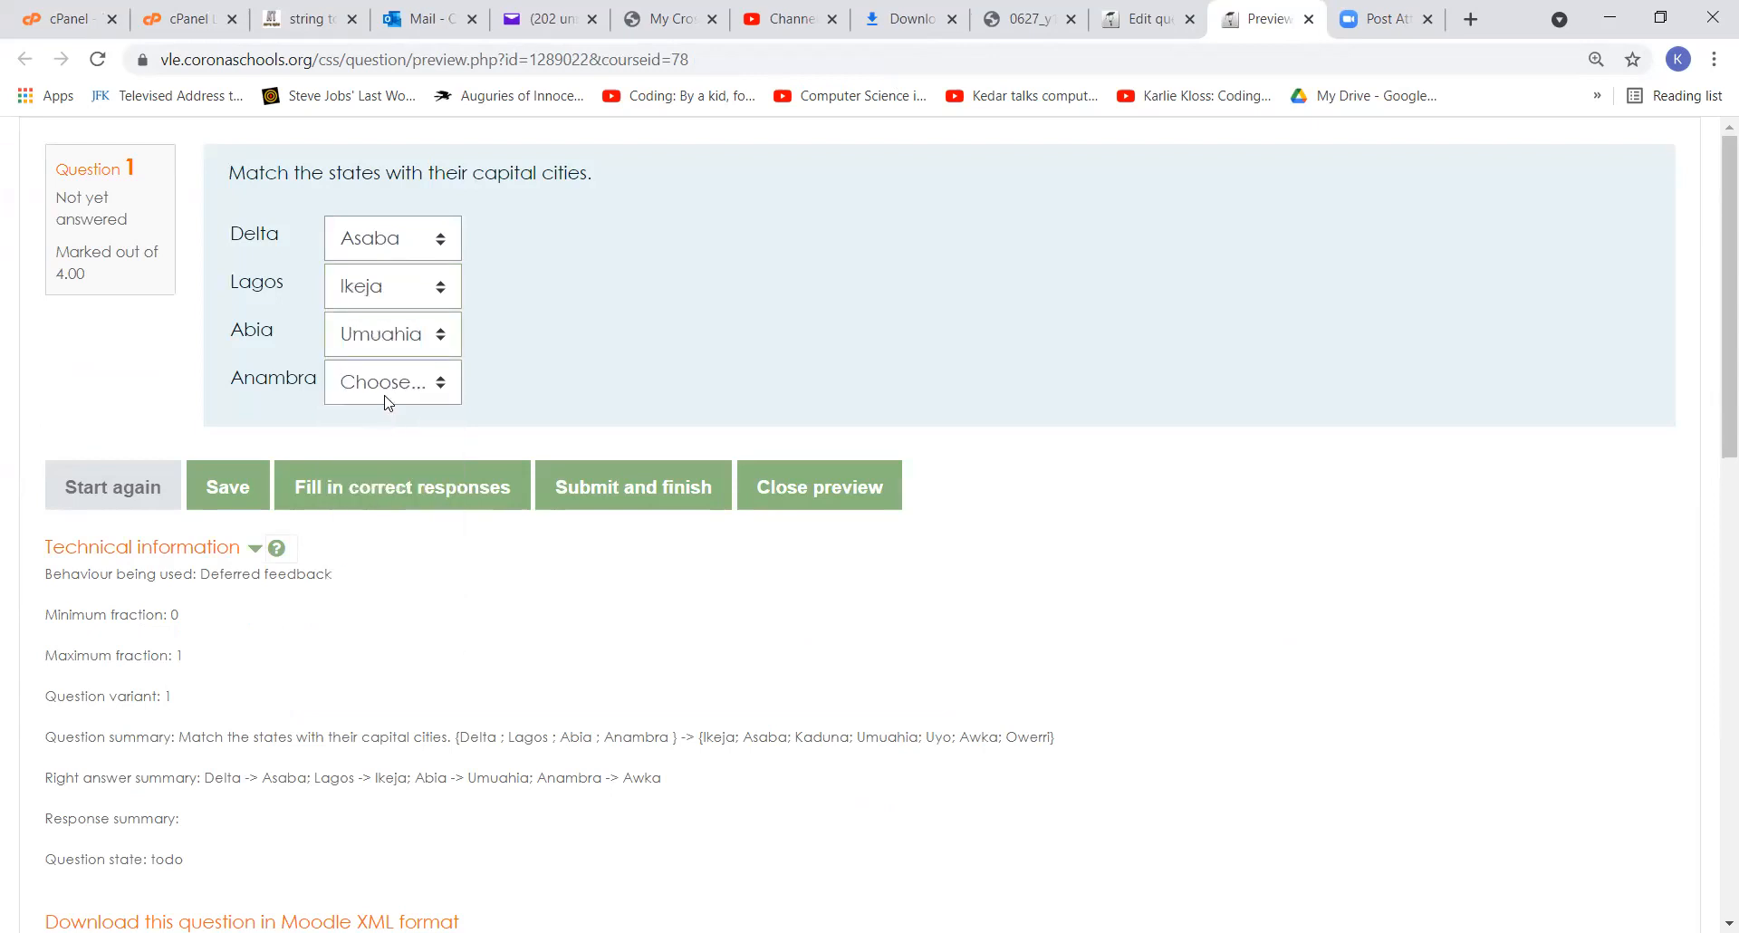
left_click(387, 399)
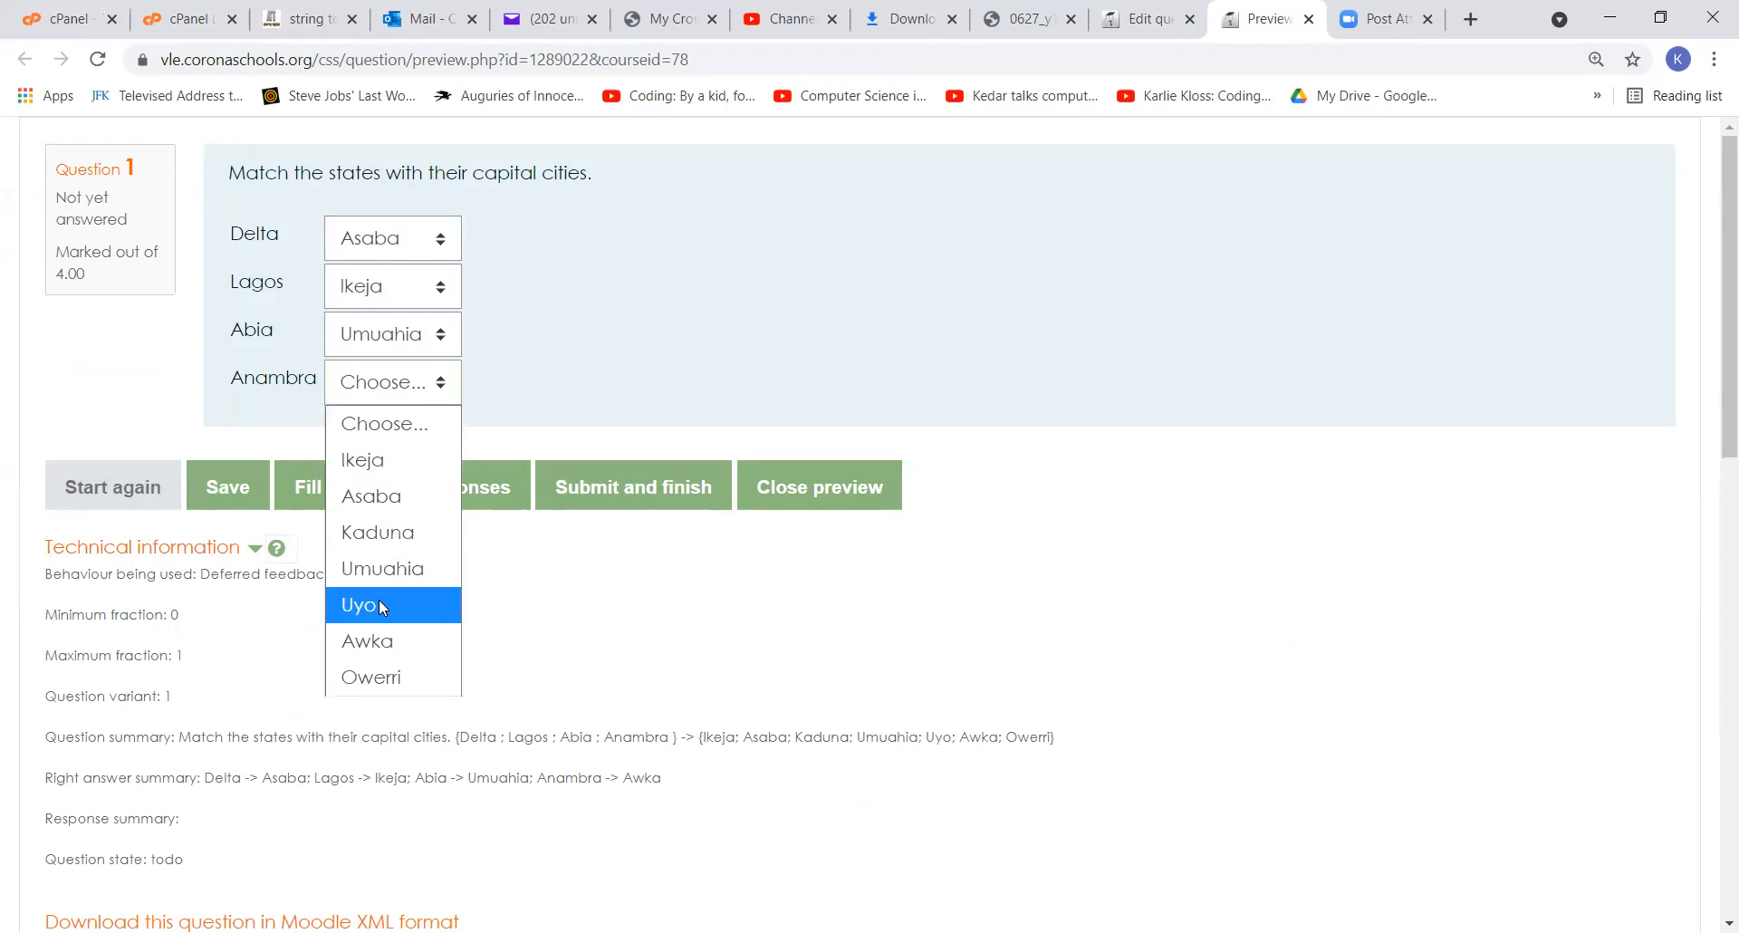
left_click(381, 651)
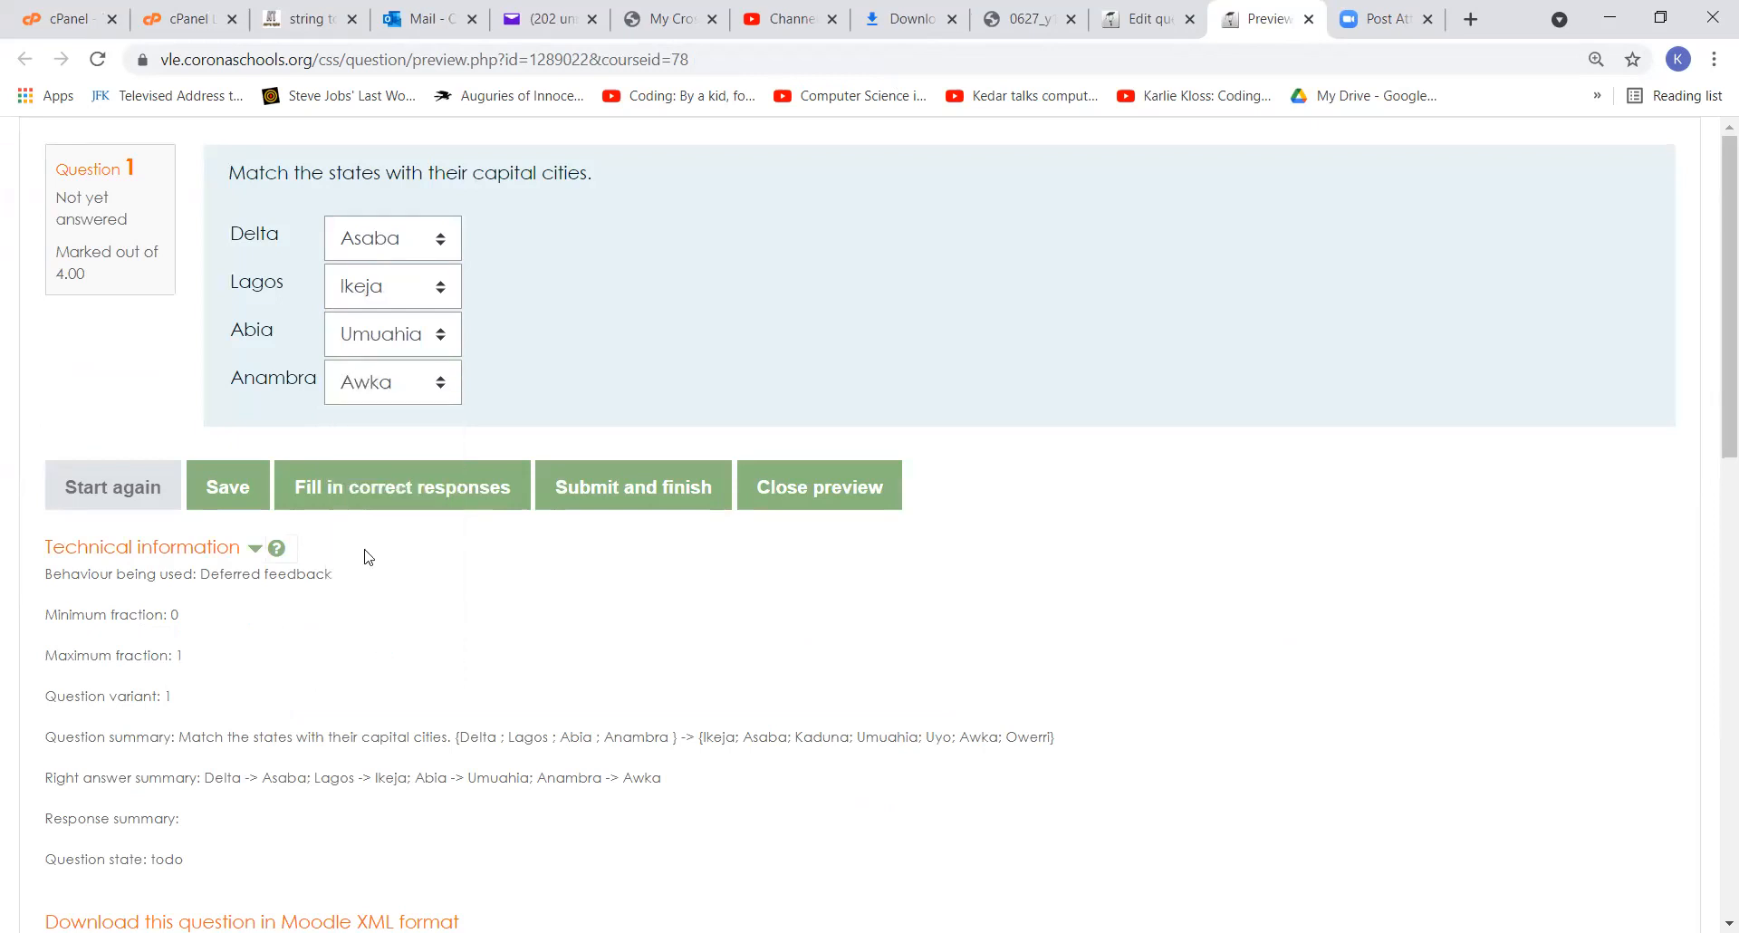
left_click(587, 494)
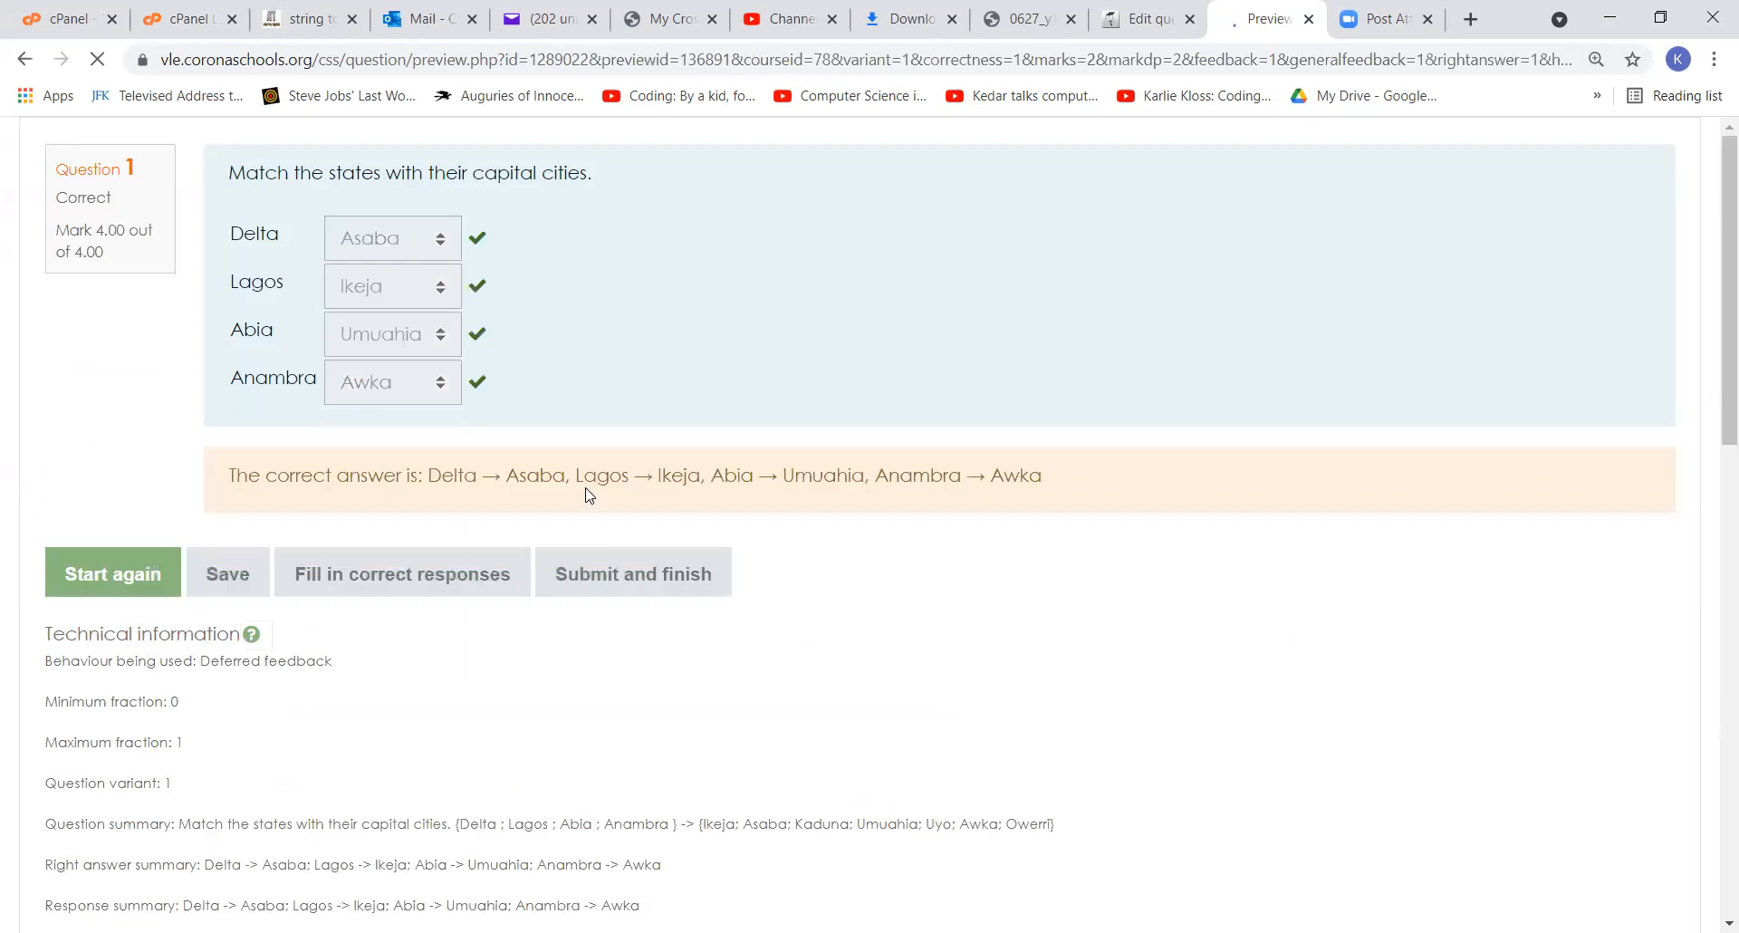
left_click(786, 573)
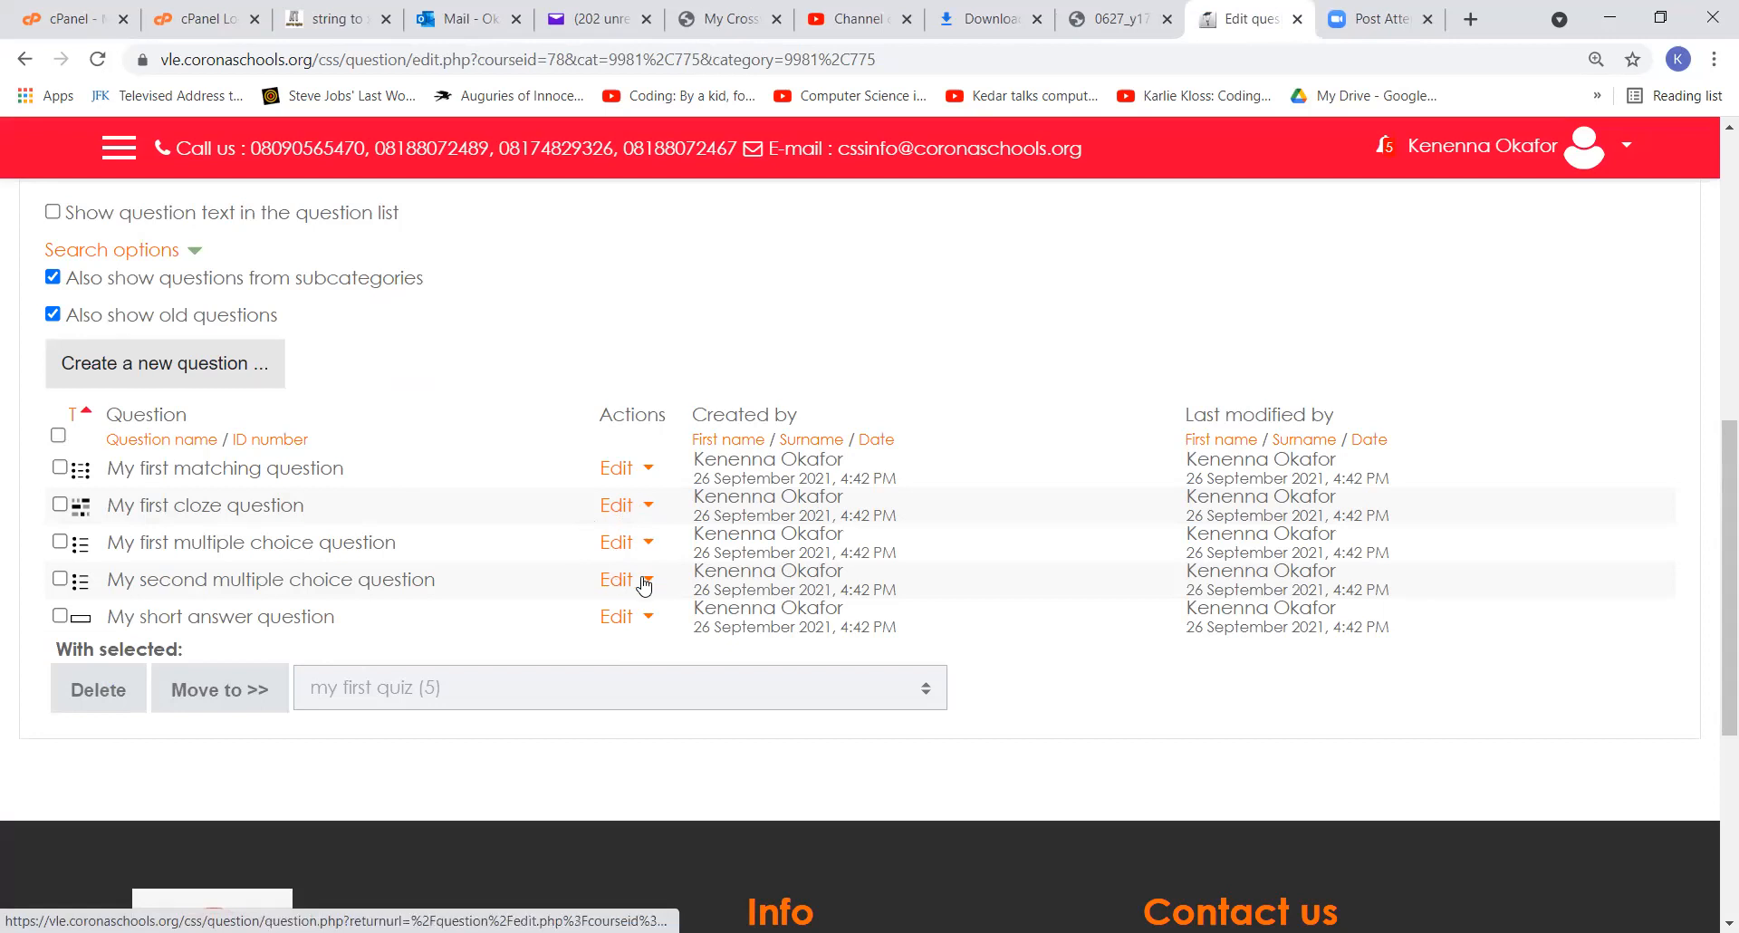
Preview the multiple choice question with the ear diagram and submit "ear" as the answer
left_click(616, 468)
left_click(481, 649)
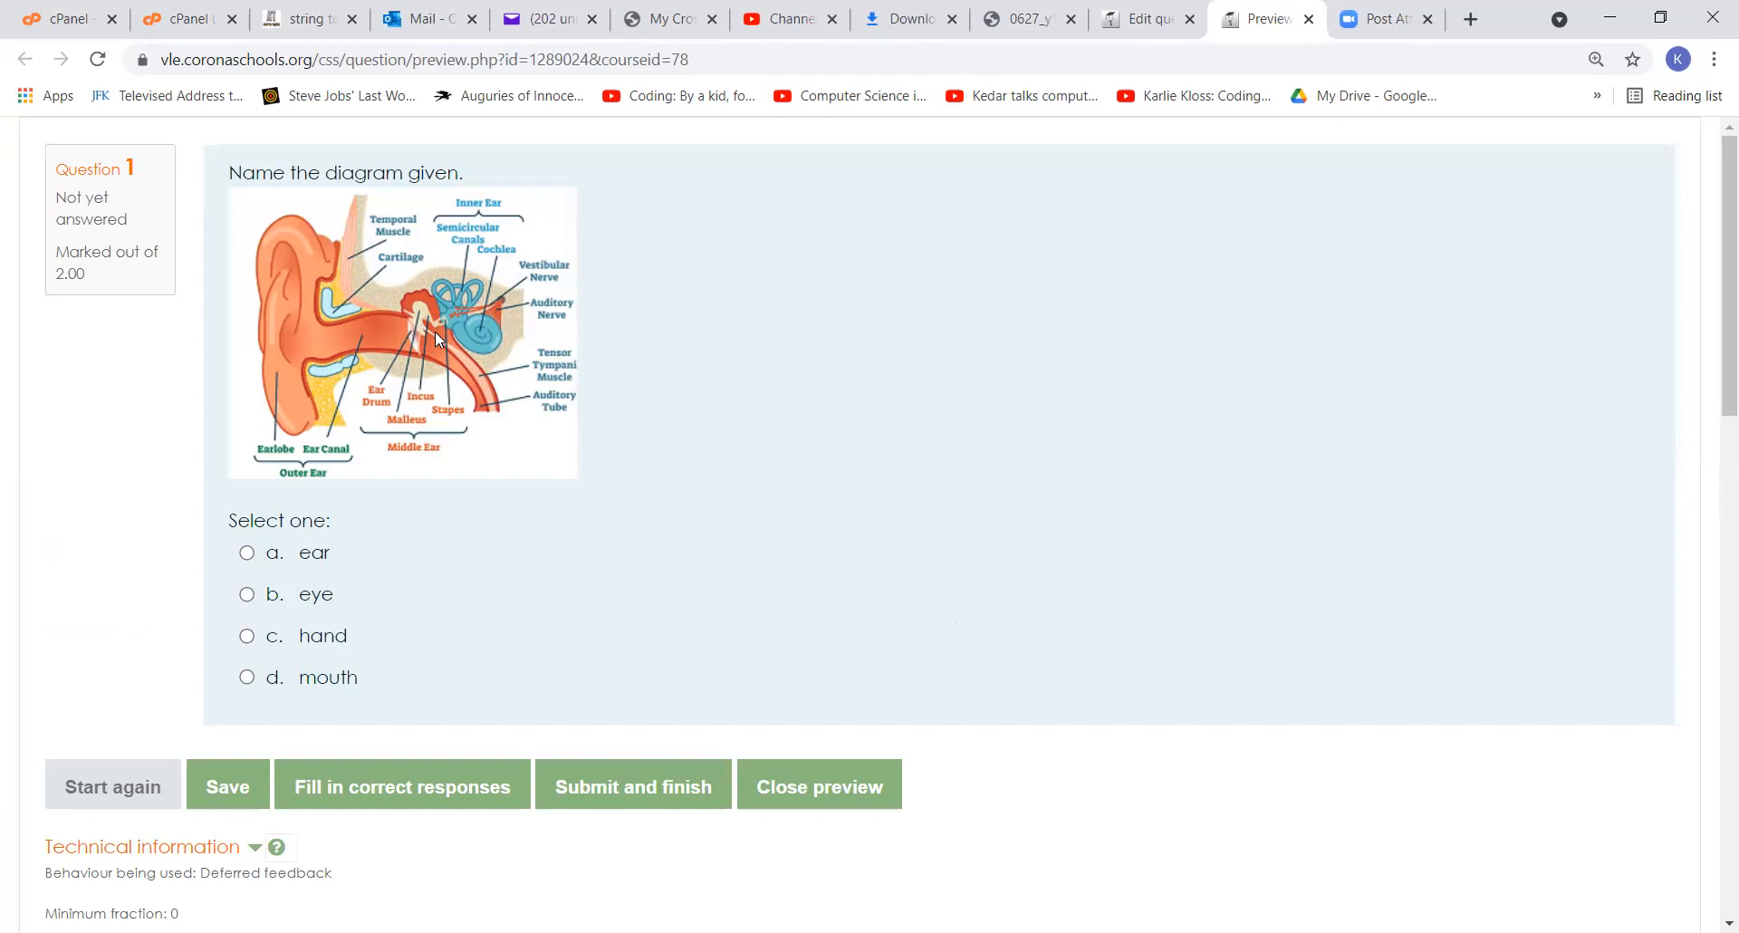
left_click(247, 553)
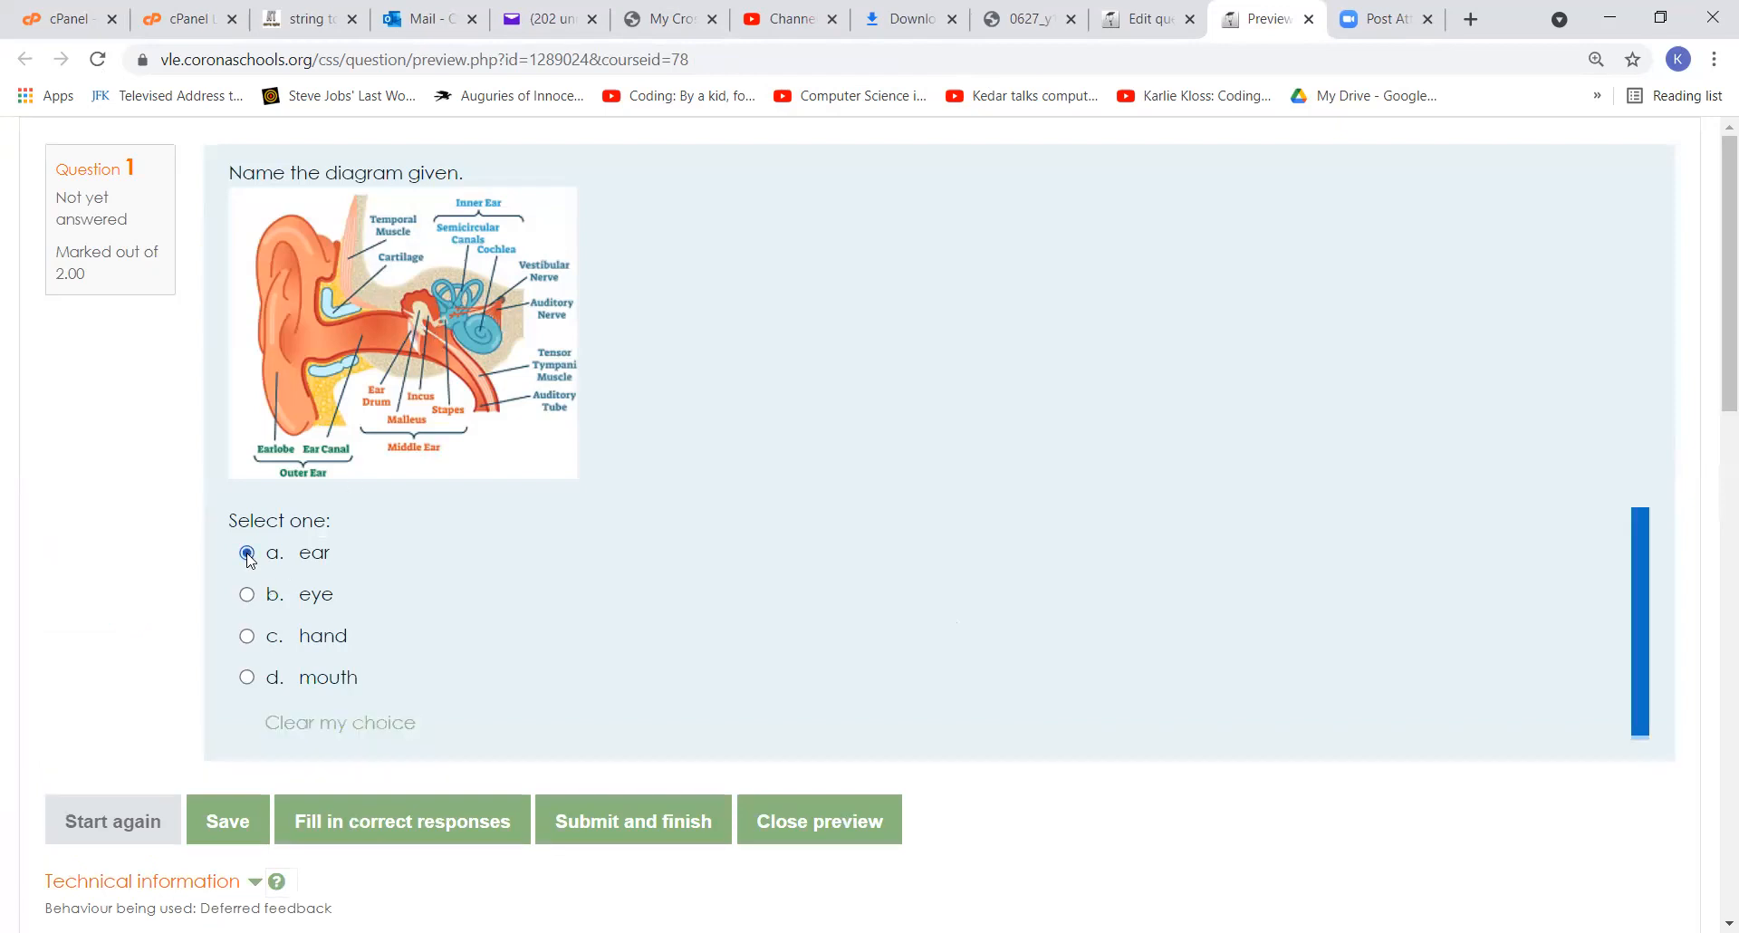
left_click(619, 829)
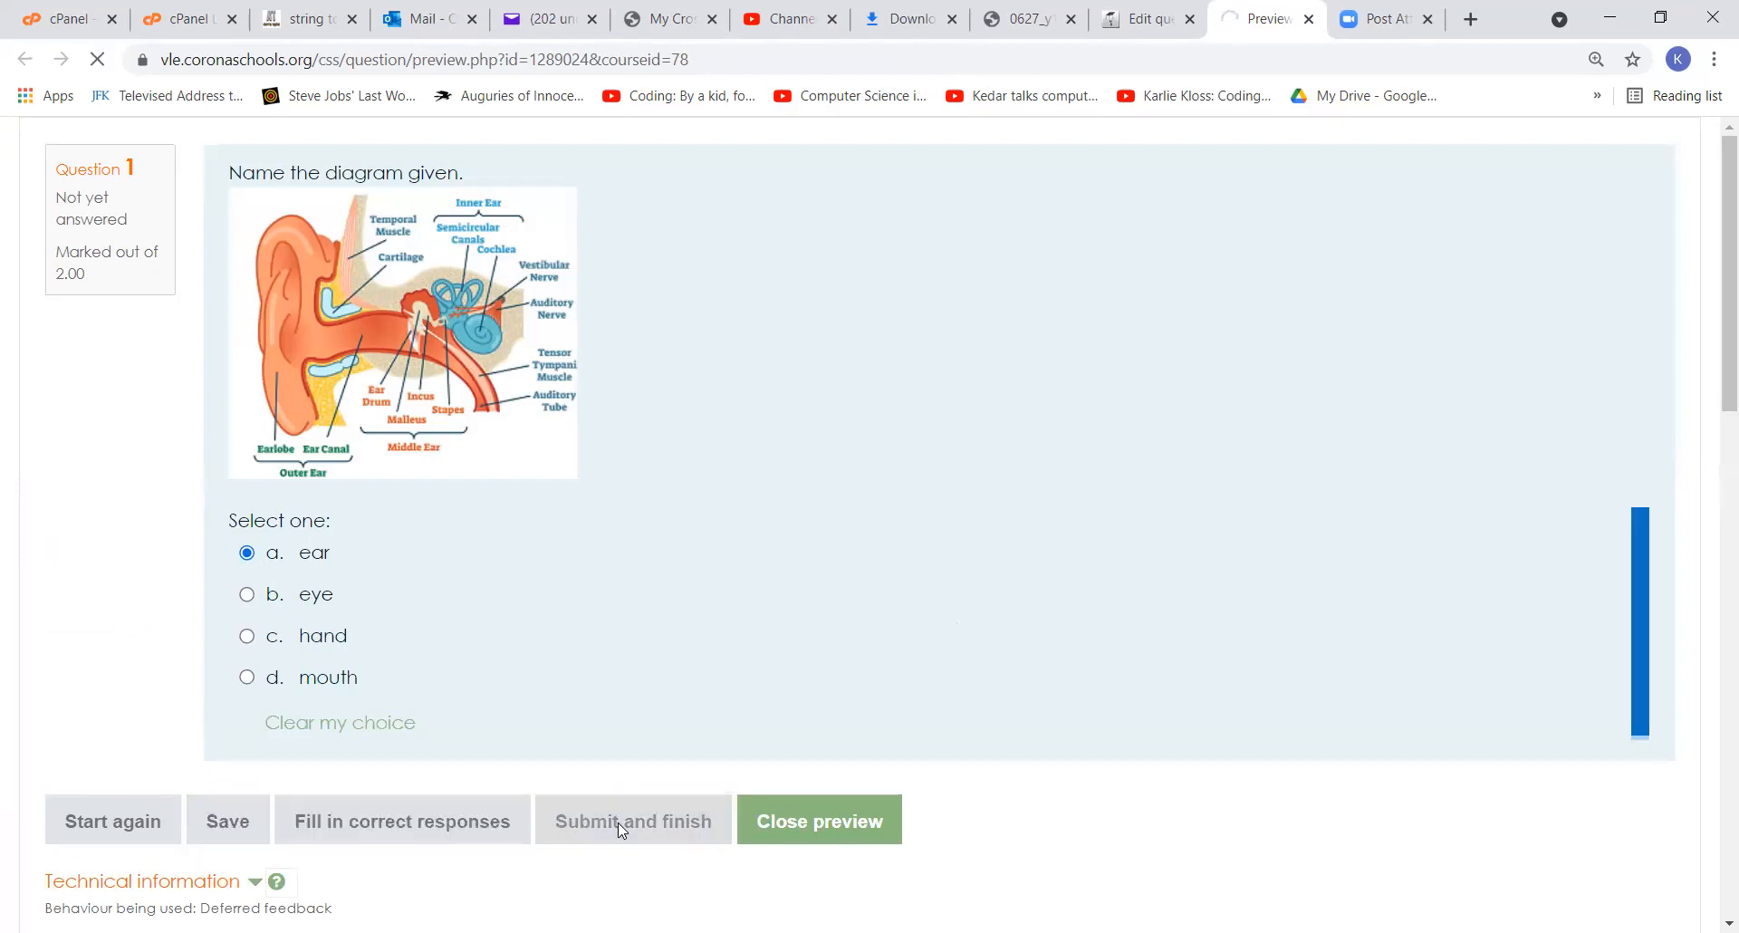